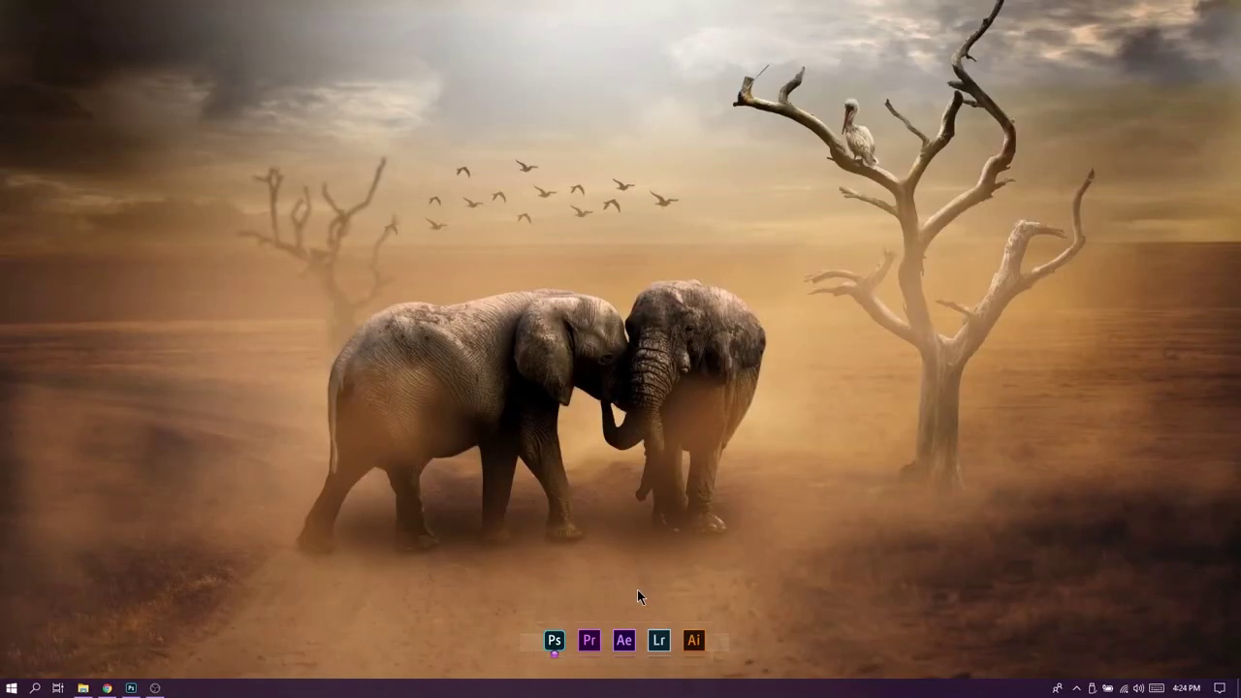
# Launch Photoshop from the dock and show the File menu on the Home screen
pyautogui.click(555, 632)
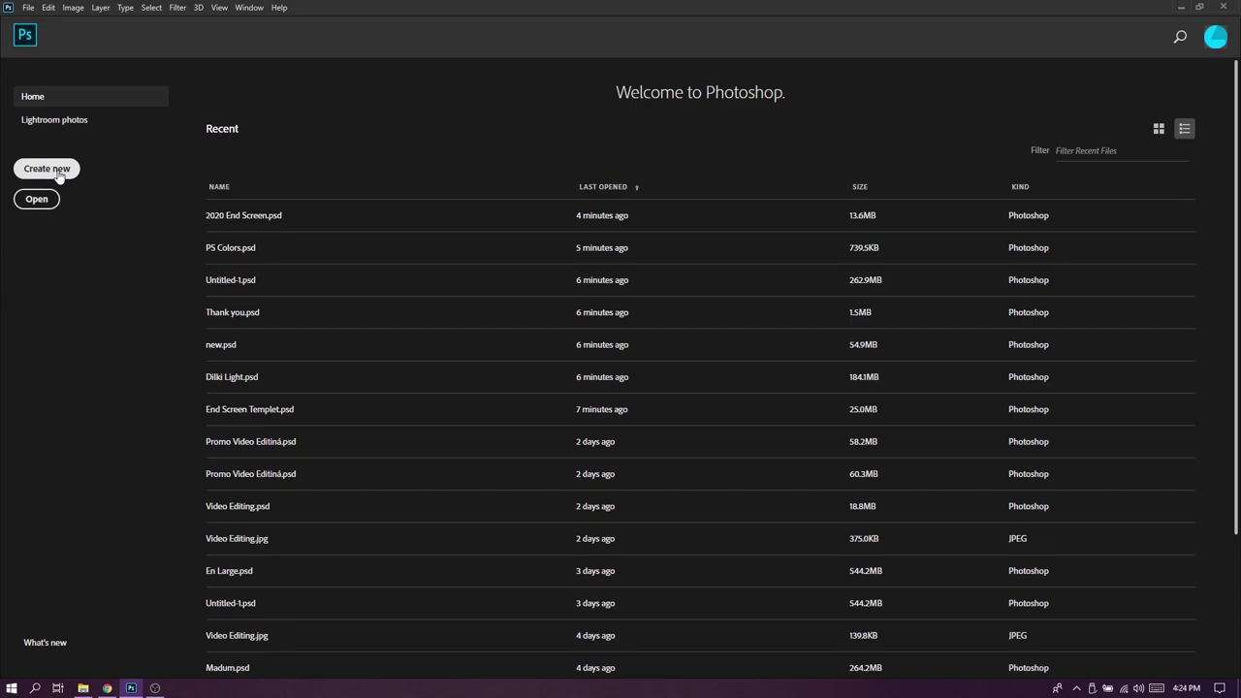
pyautogui.click(29, 8)
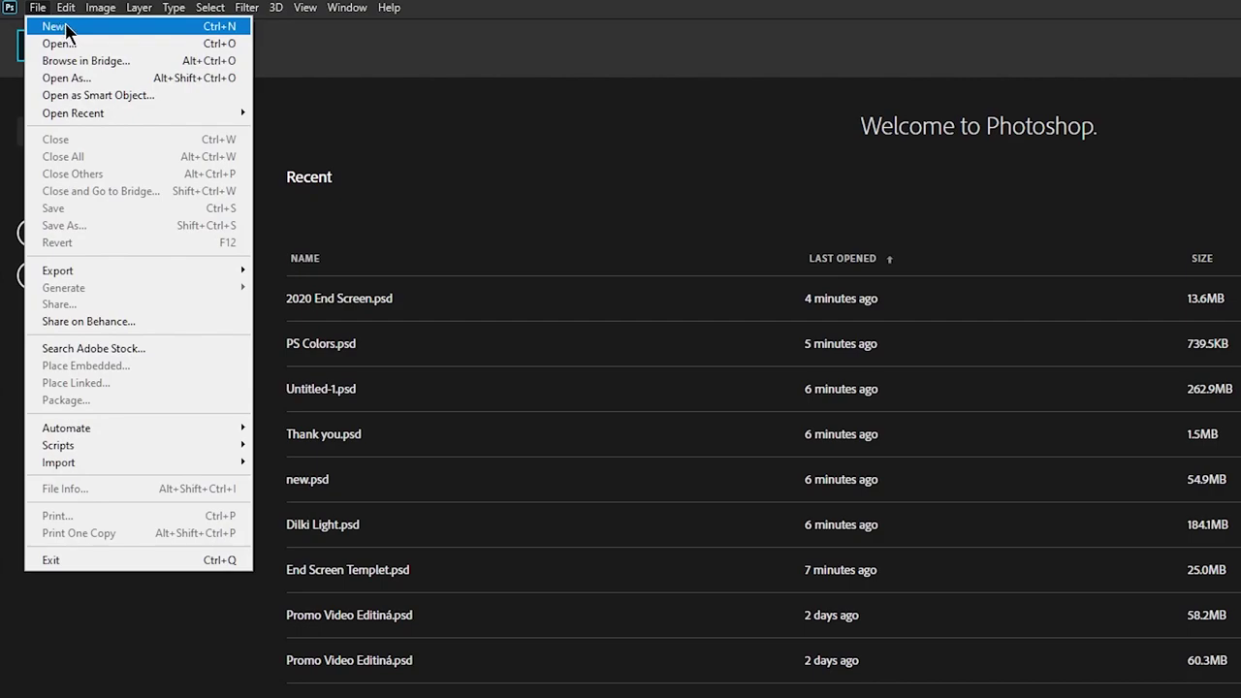
# Create a new 1920 × 1080 px landscape document at 300 ppi resolution
pyautogui.click(65, 28)
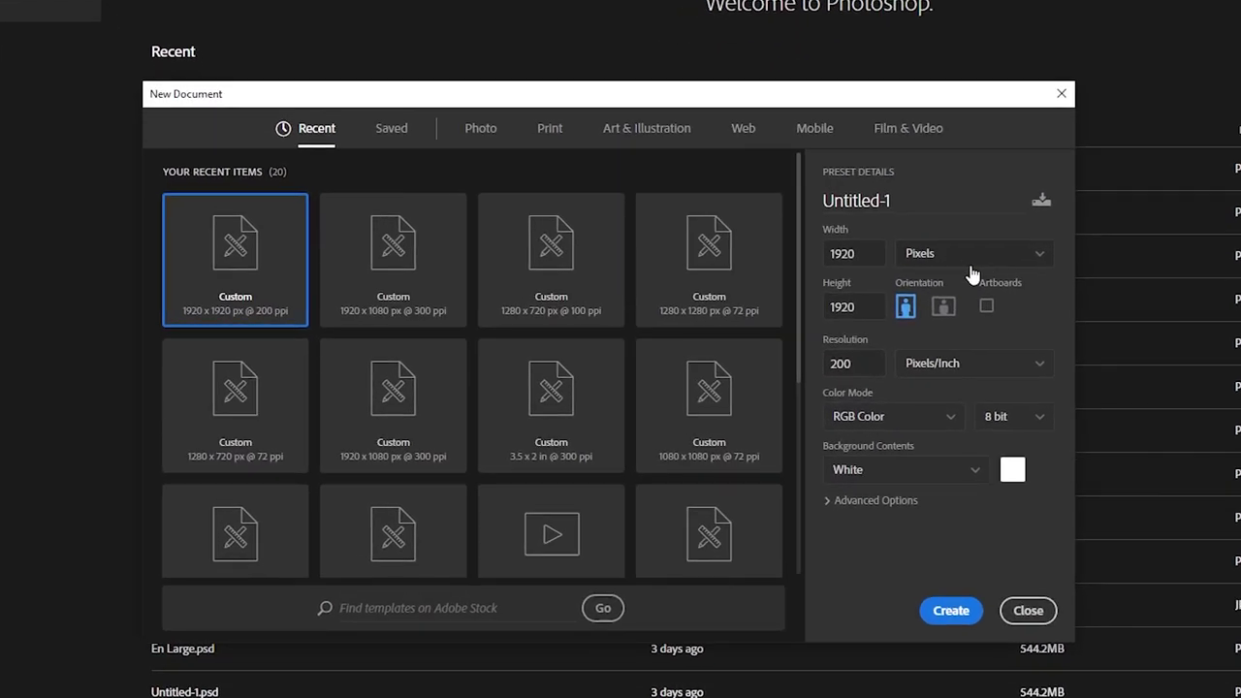
pyautogui.click(942, 260)
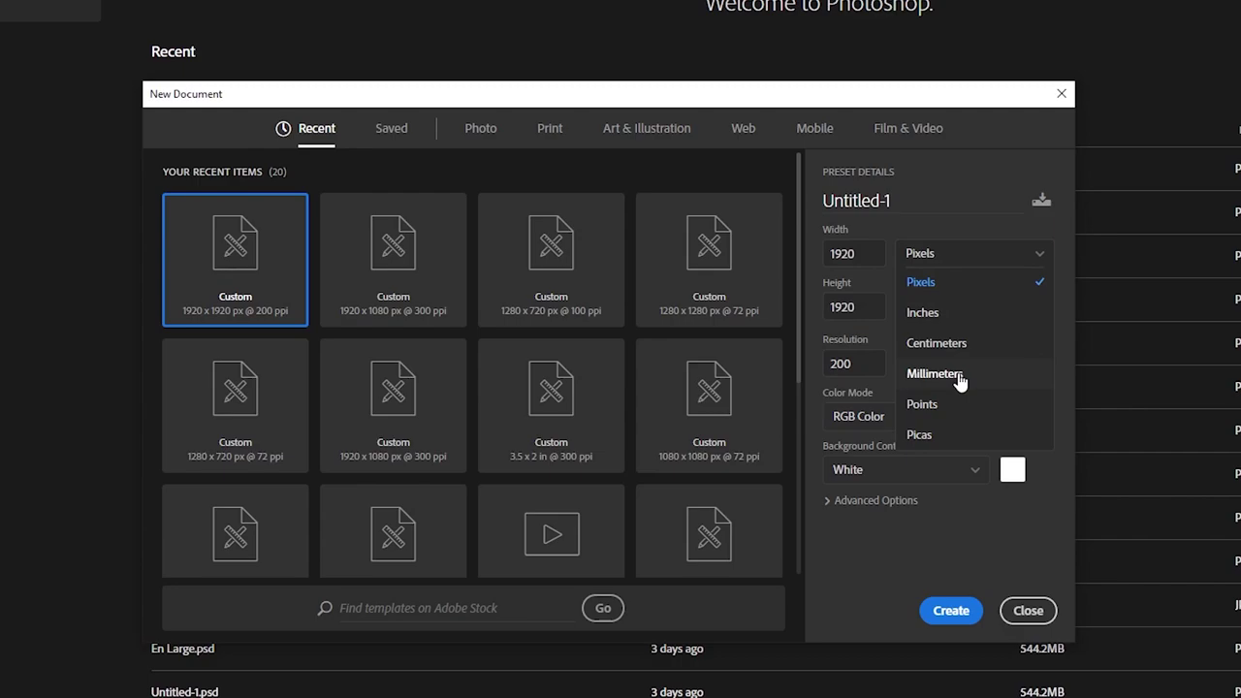
pyautogui.click(958, 291)
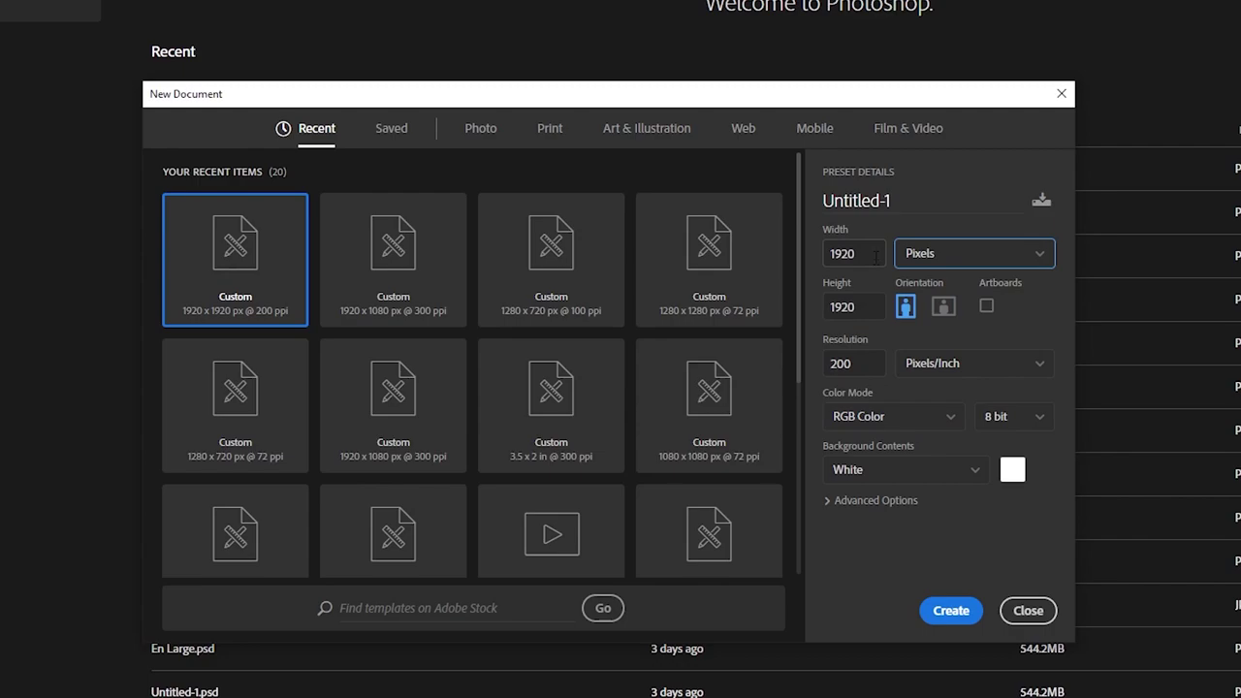
pyautogui.moveTo(872, 306); pyautogui.dragTo(688, 340)
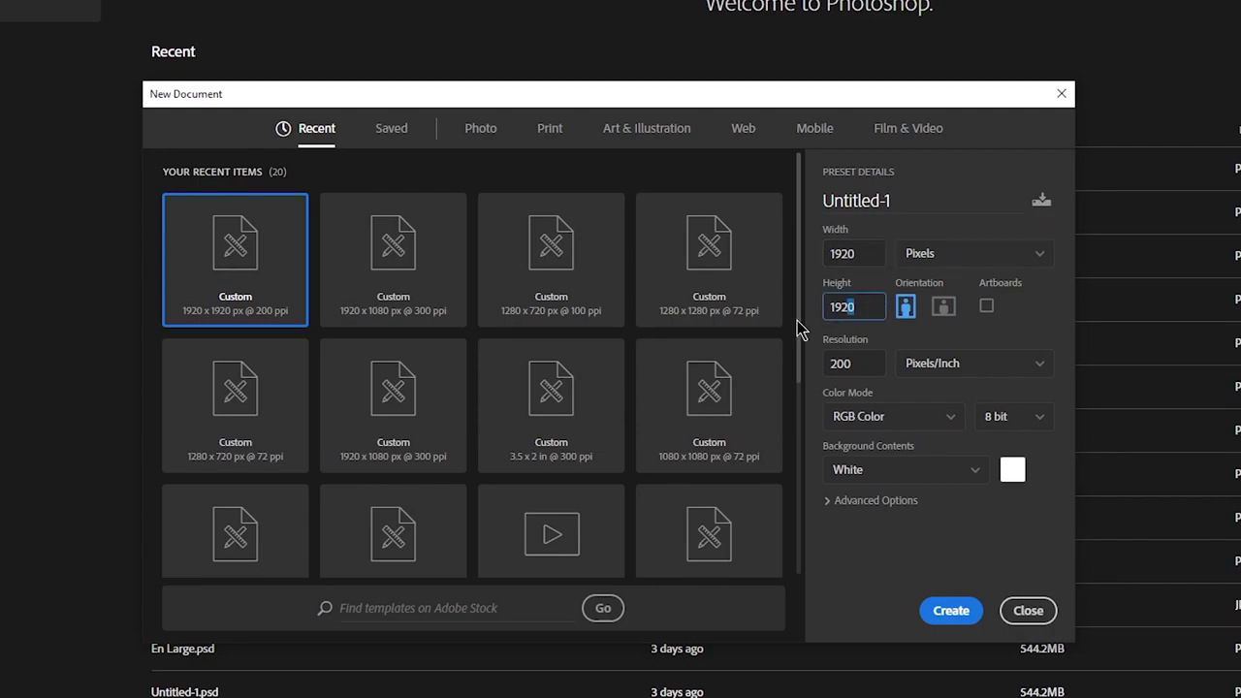
pyautogui.write('1080')
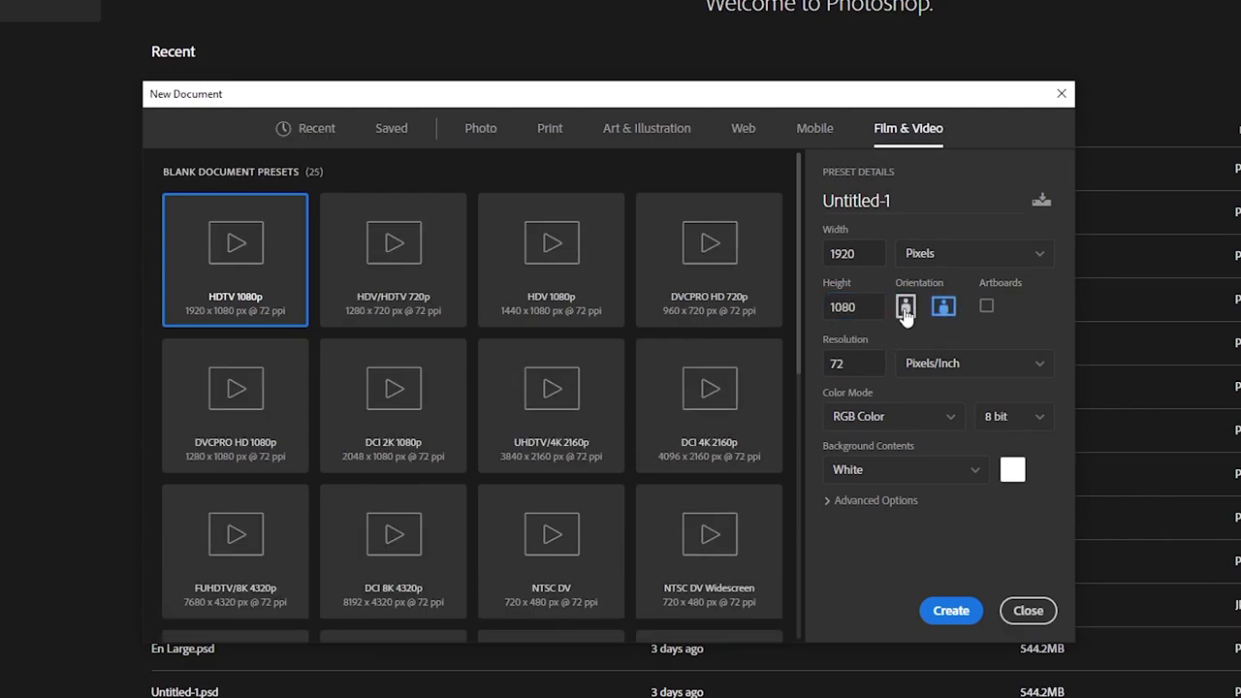
pyautogui.click(905, 308)
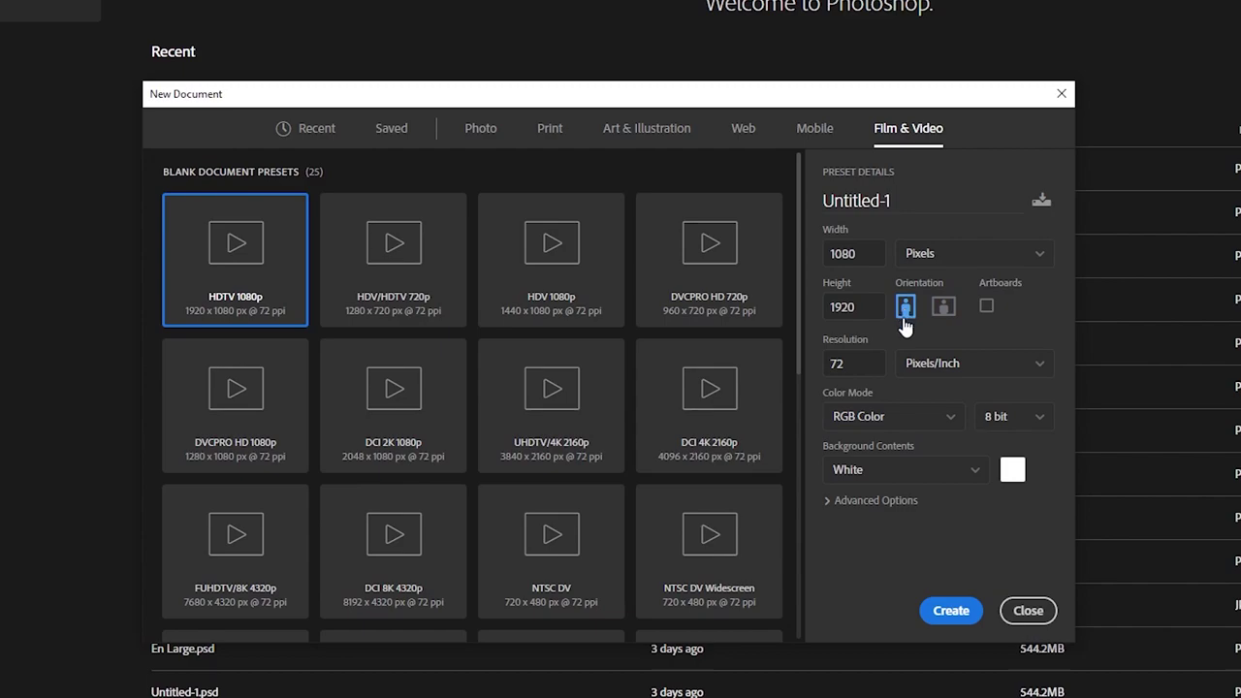
pyautogui.click(946, 309)
pyautogui.click(851, 362)
pyautogui.write('300')
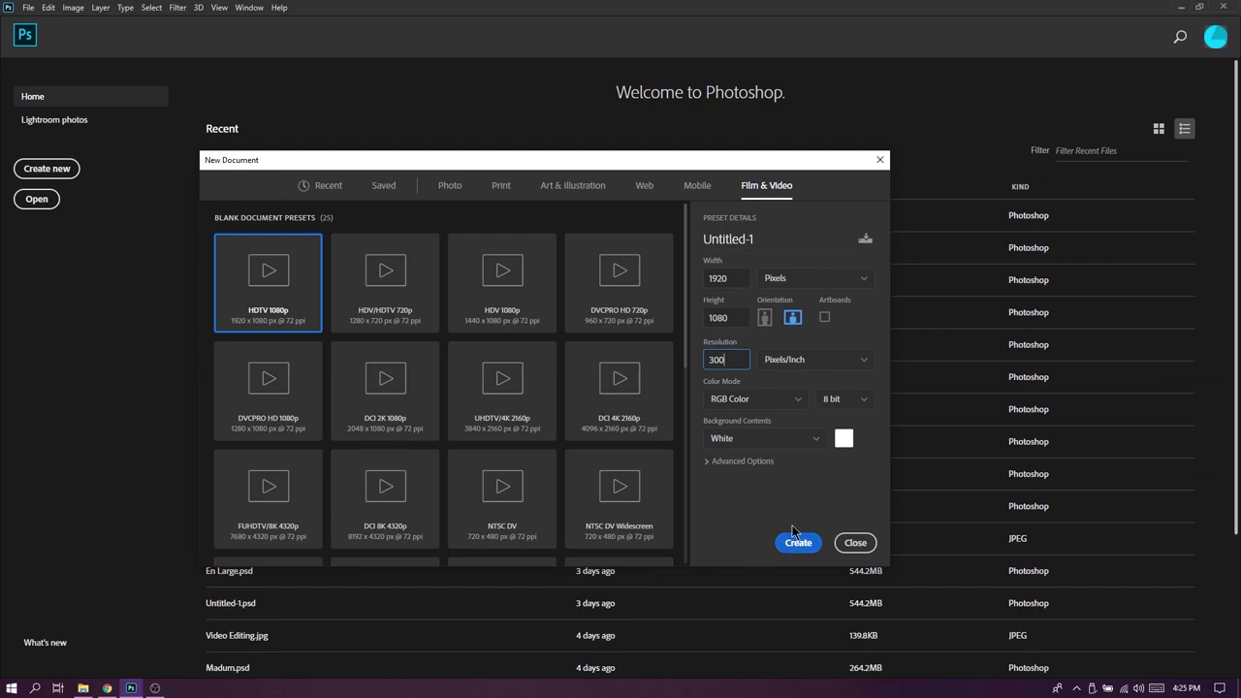
pyautogui.click(832, 559)
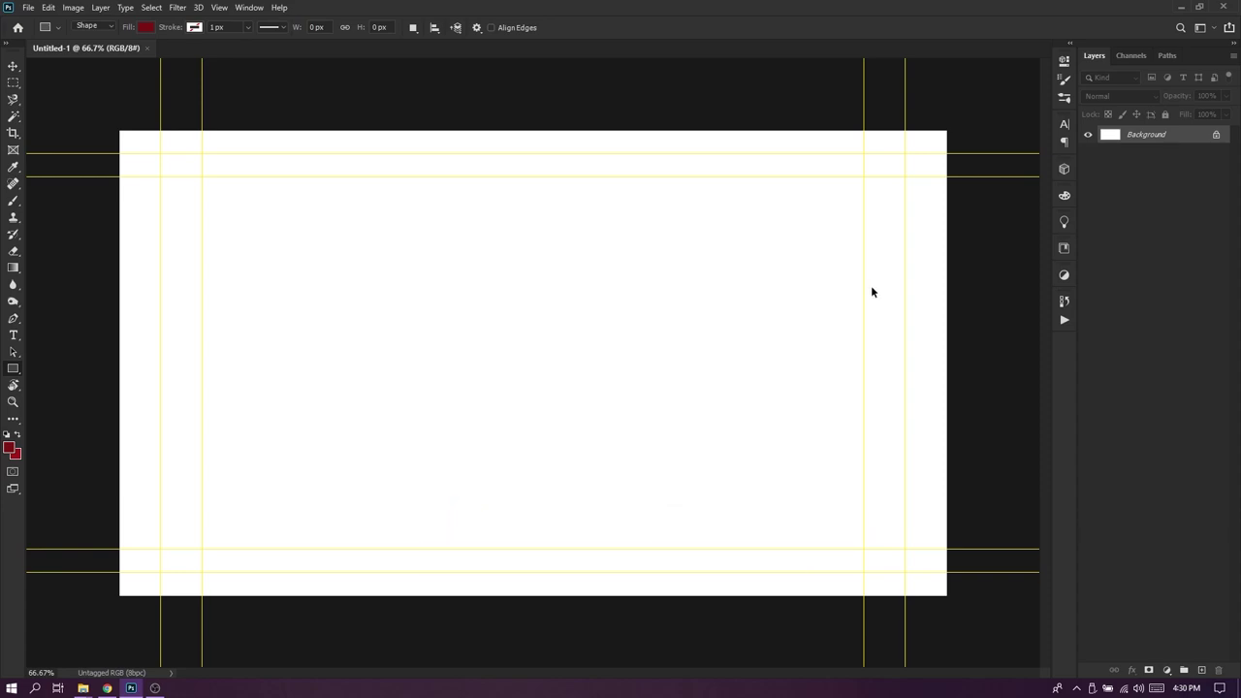
# Hide the guides on Untitled-1 with Ctrl+;
pyautogui.hotkey('ctrl', ';')
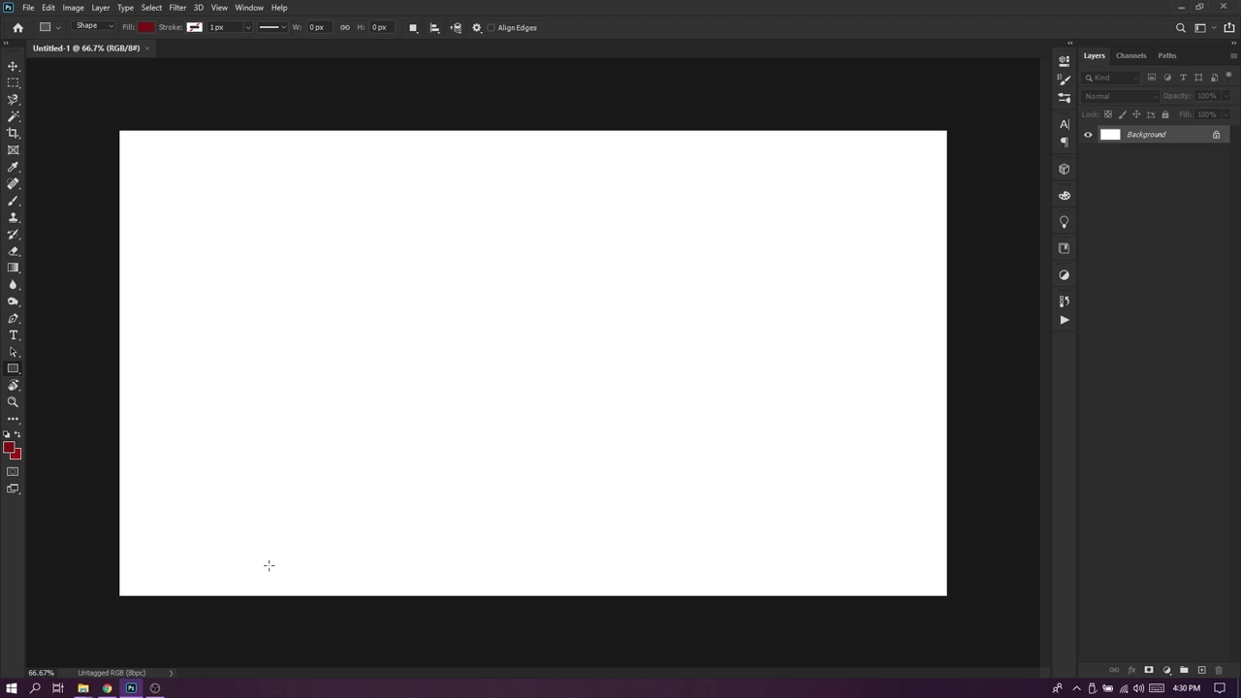
pyautogui.moveTo(82, 688)
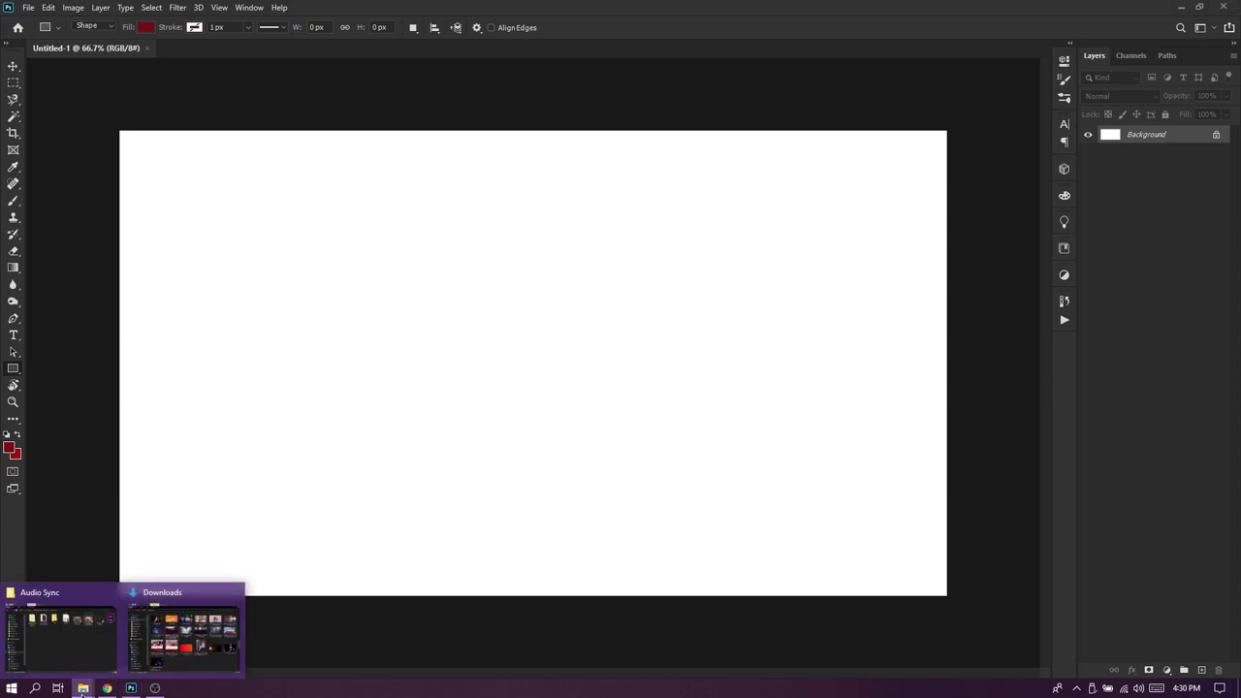
# Place the BMW Vision M car photo from Downloads and scale it to fill the canvas
pyautogui.click(210, 646)
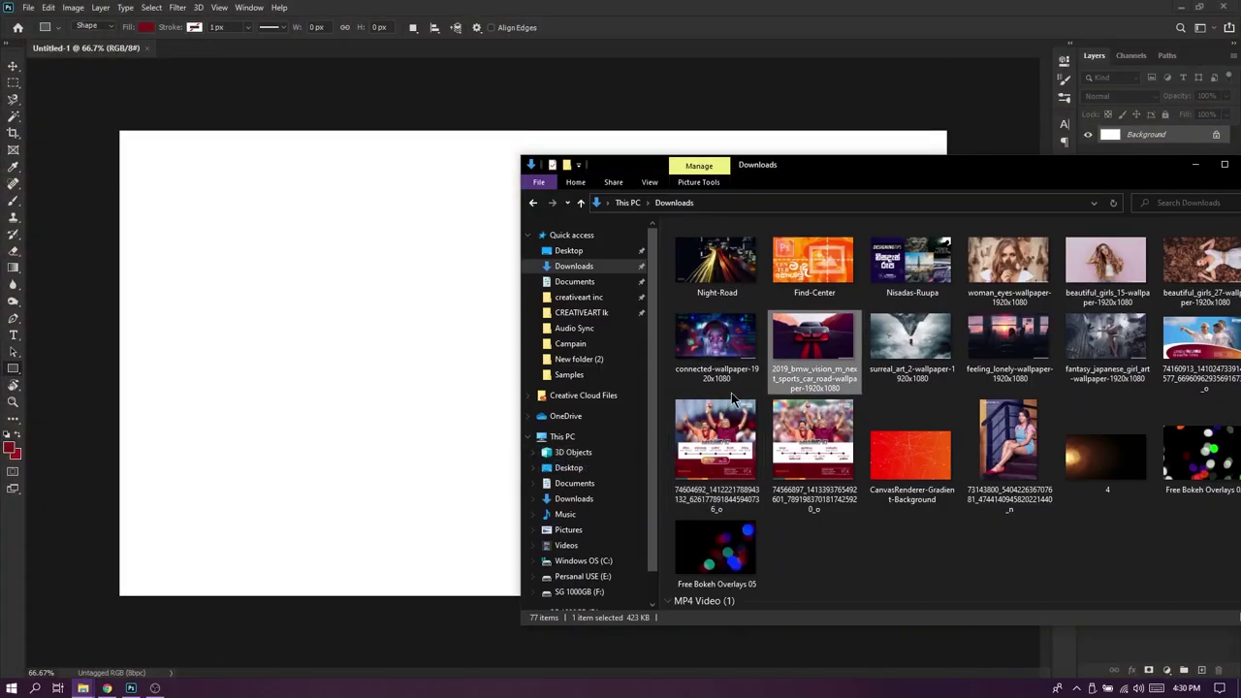
pyautogui.moveTo(819, 356); pyautogui.dragTo(413, 396)
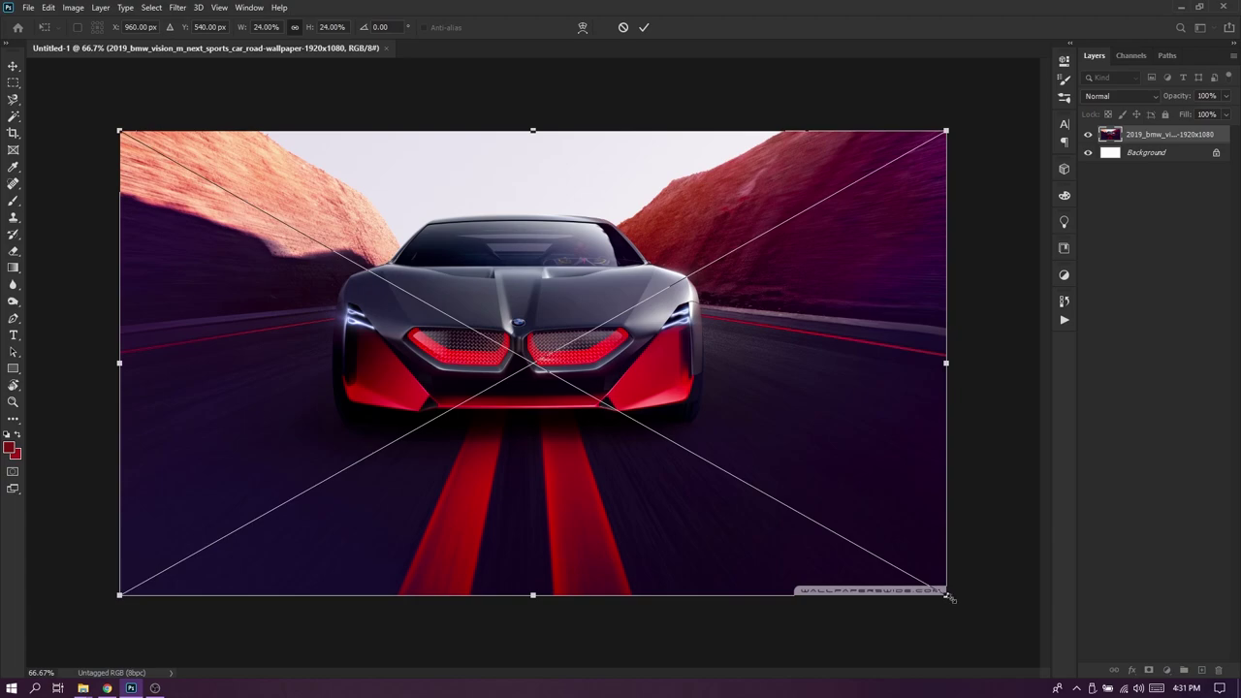
pyautogui.moveTo(947, 596); pyautogui.dragTo(980, 614)
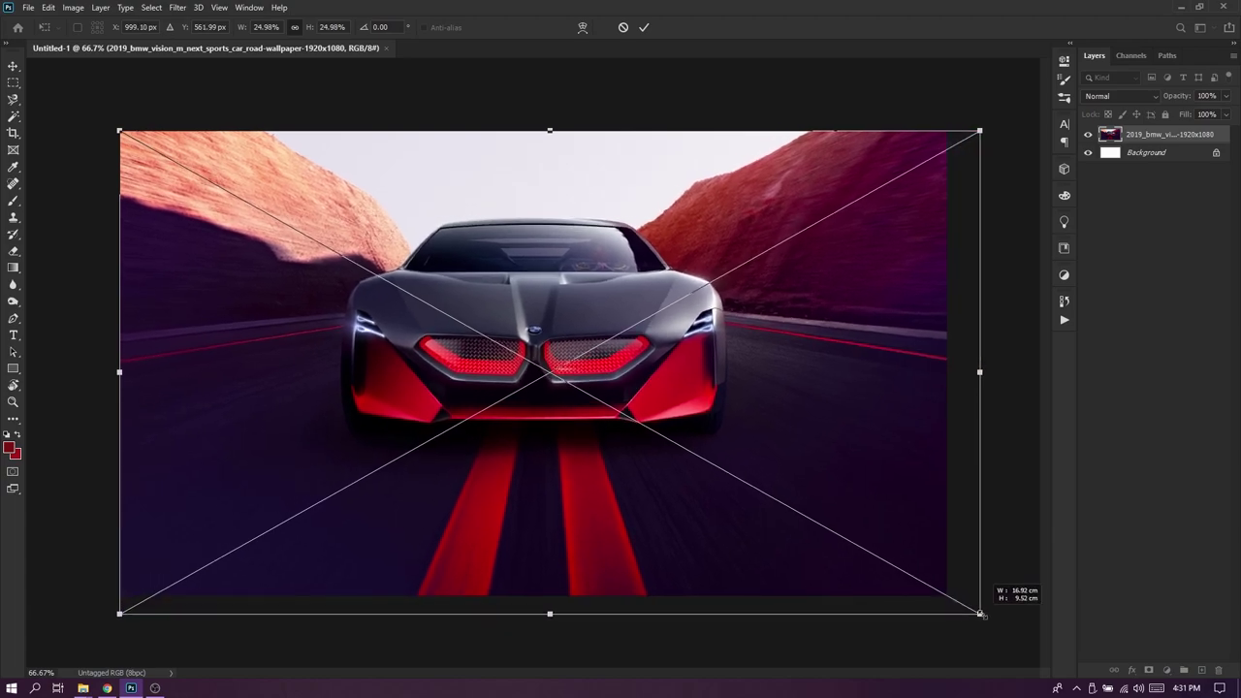
pyautogui.moveTo(980, 614)
pyautogui.mouseDown()
pyautogui.moveTo(839, 604)
pyautogui.moveTo(790, 659)
pyautogui.moveTo(907, 601)
pyautogui.moveTo(862, 621)
pyautogui.moveTo(940, 680)
pyautogui.moveTo(926, 640)
pyautogui.moveTo(973, 654)
pyautogui.moveTo(819, 637)
pyautogui.moveTo(1076, 641)
pyautogui.moveTo(963, 659)
pyautogui.mouseUp()
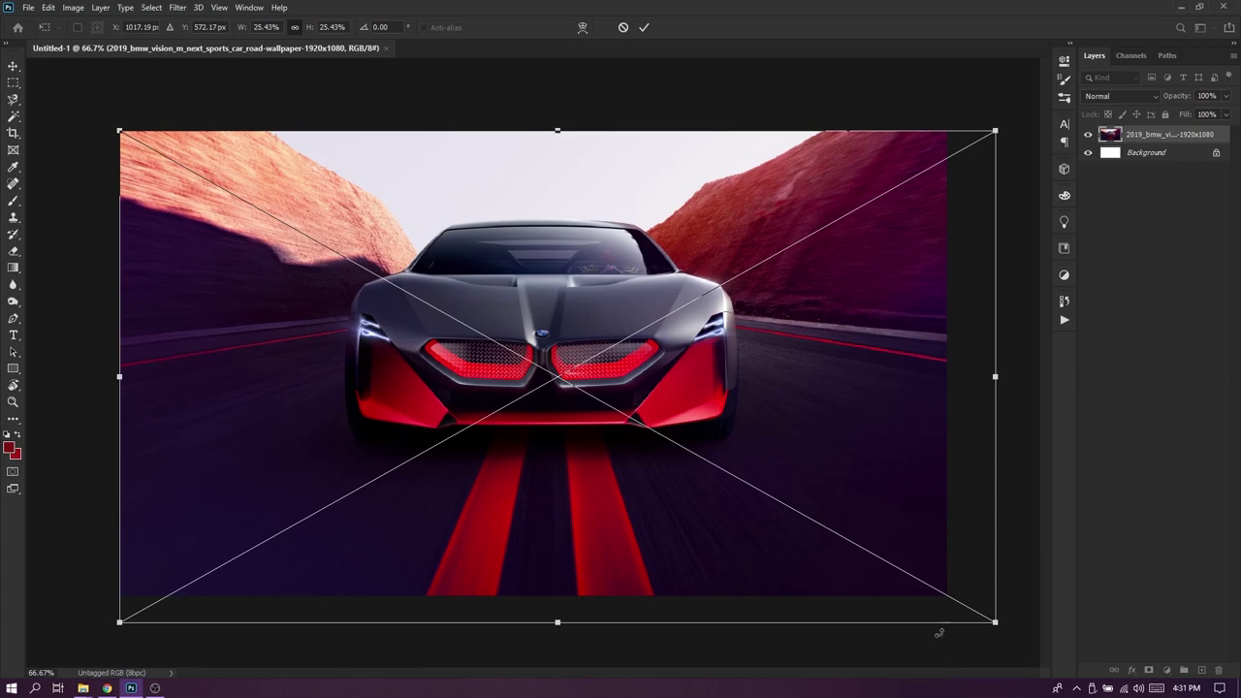
pyautogui.press('u')
pyautogui.press('v')
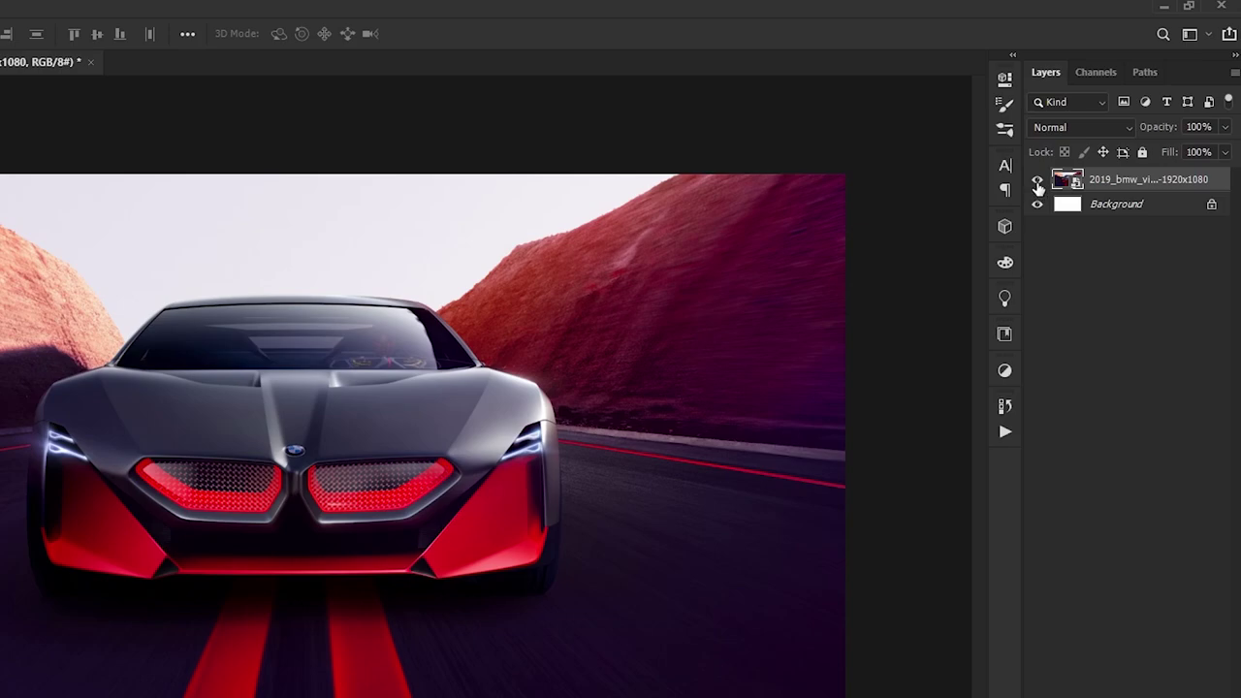
# Hide the car layer and add a dark red (7c1212) Solid Color fill layer
pyautogui.click(1038, 182)
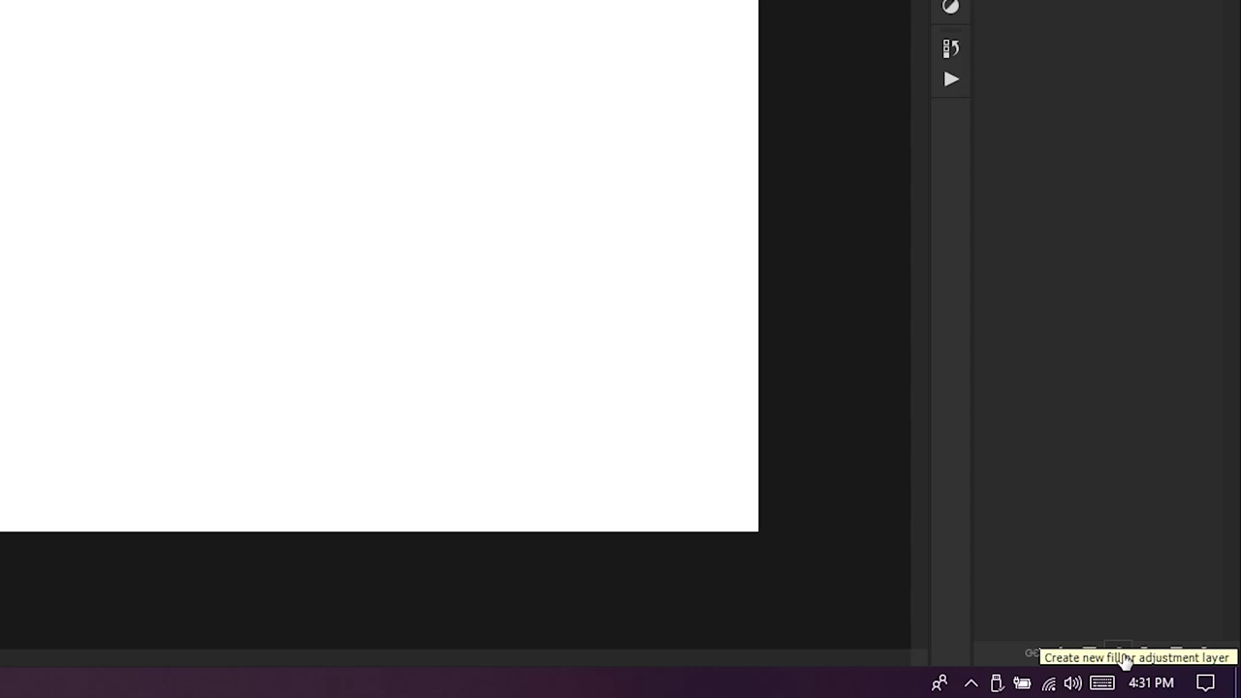
pyautogui.click(1120, 653)
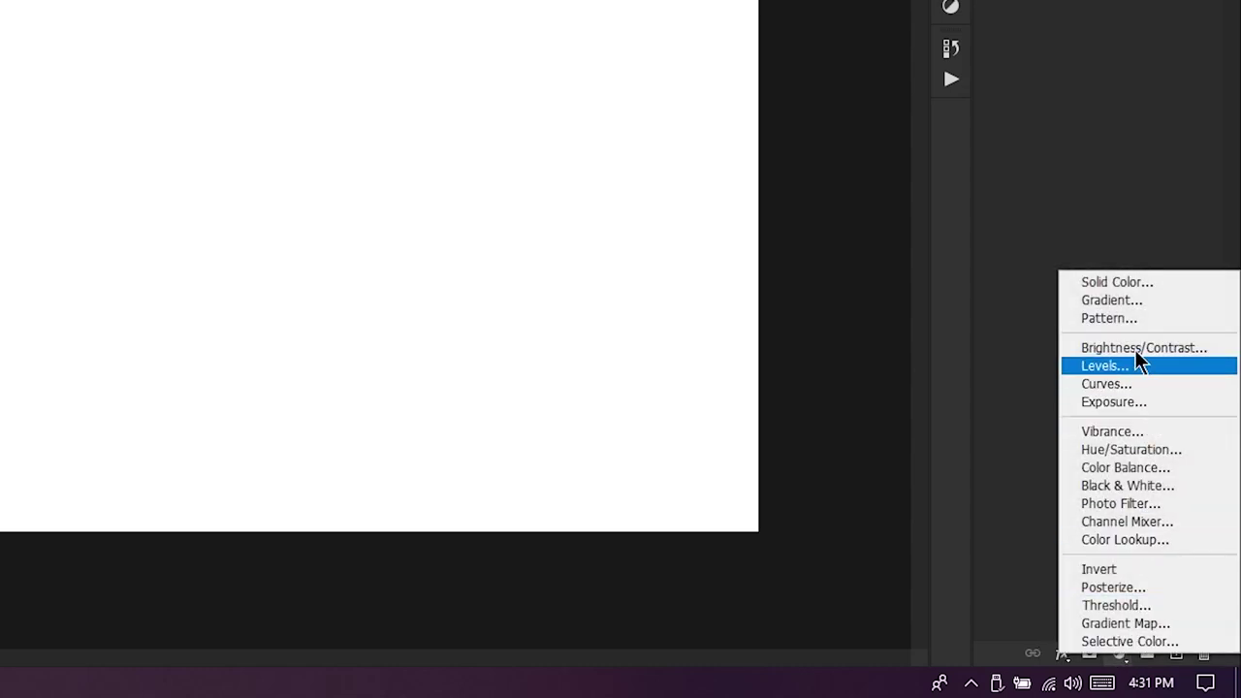
pyautogui.click(1120, 290)
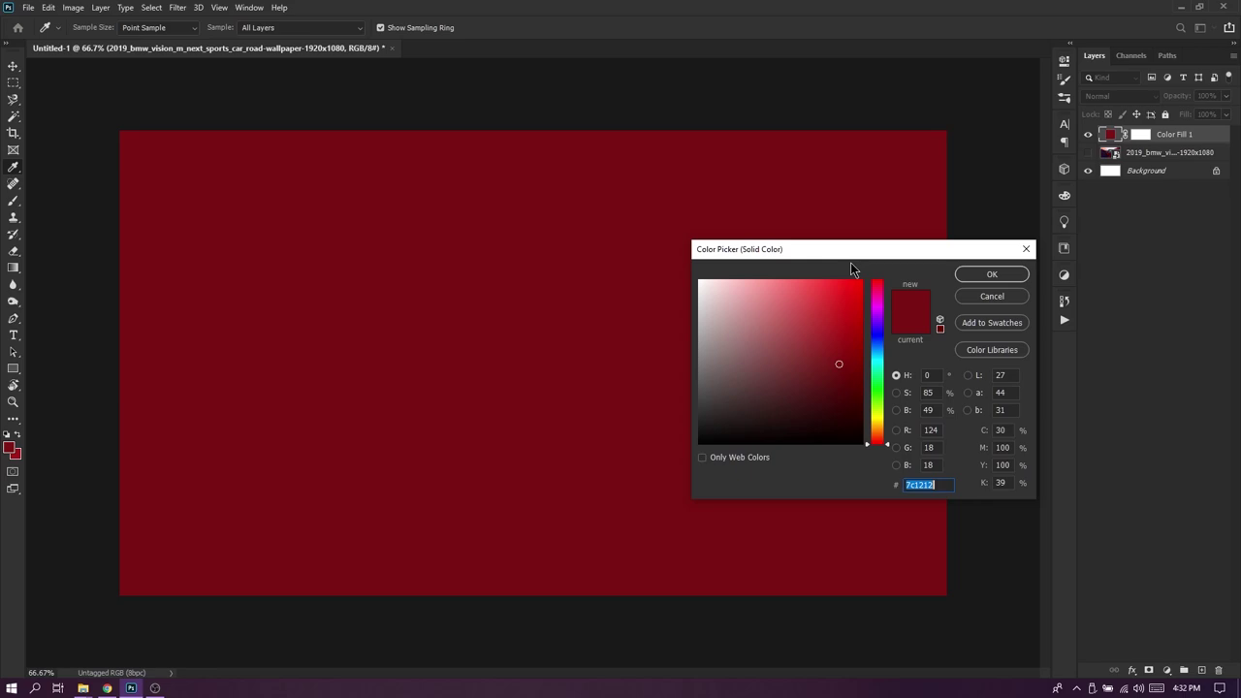
pyautogui.moveTo(860, 260); pyautogui.dragTo(911, 330)
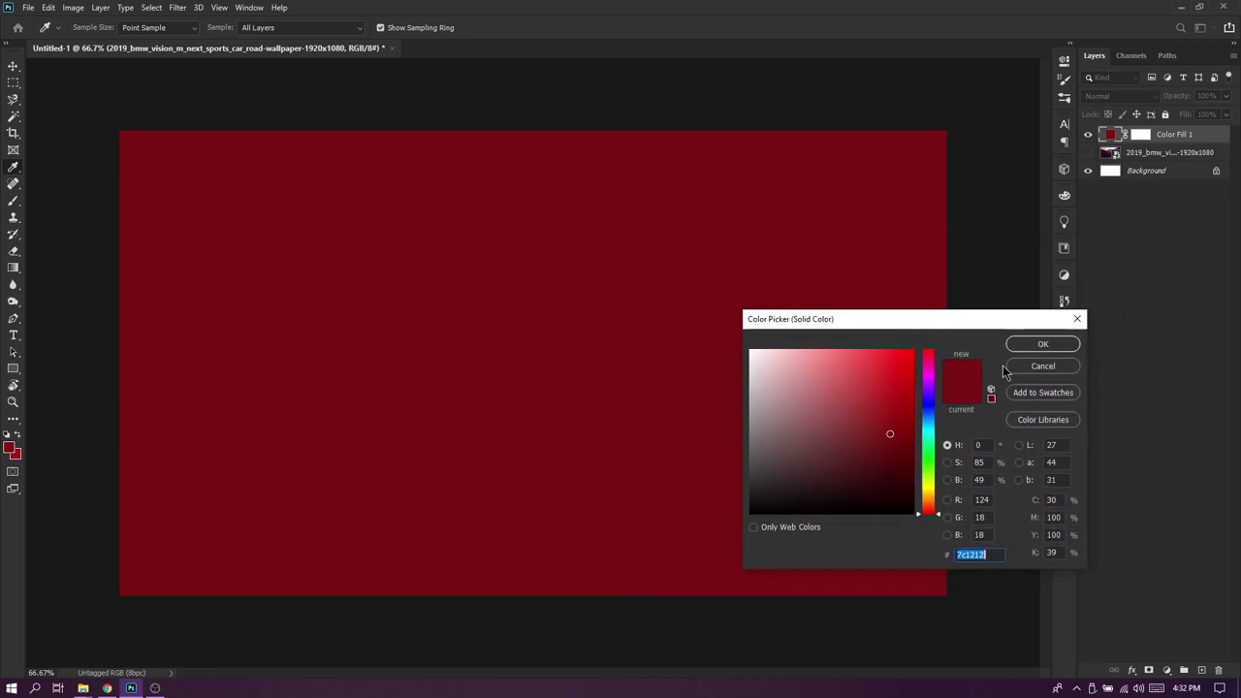
pyautogui.click(1043, 348)
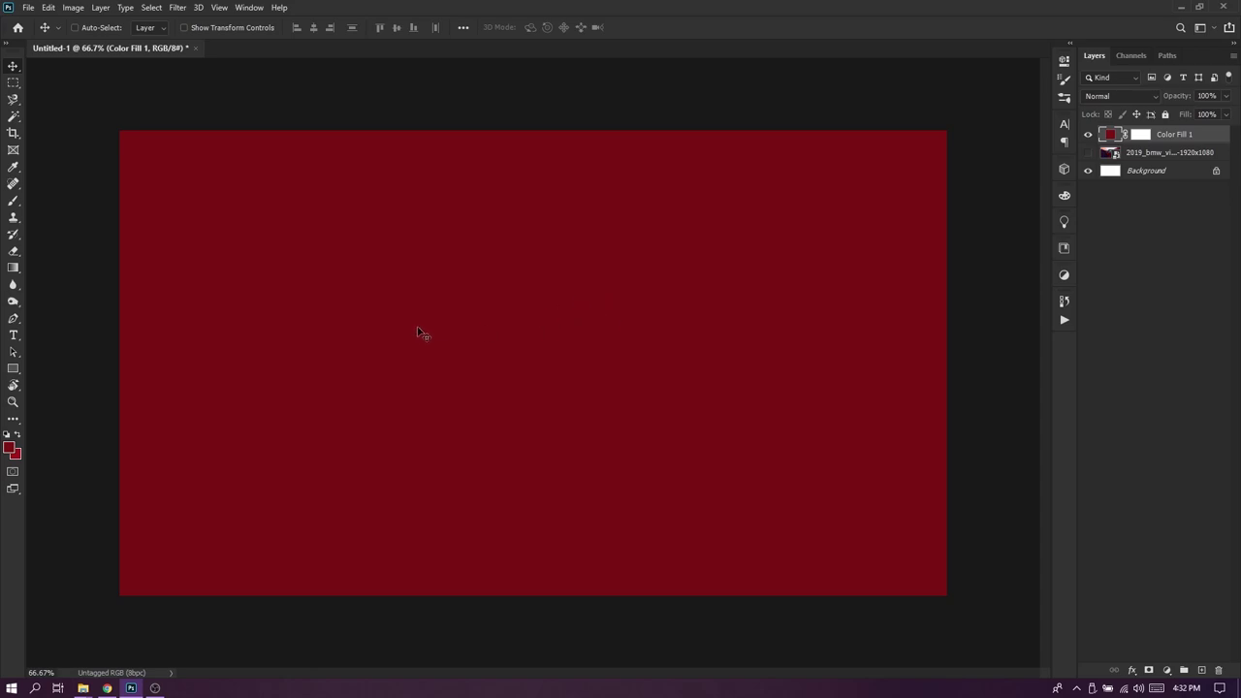
pyautogui.press('u')
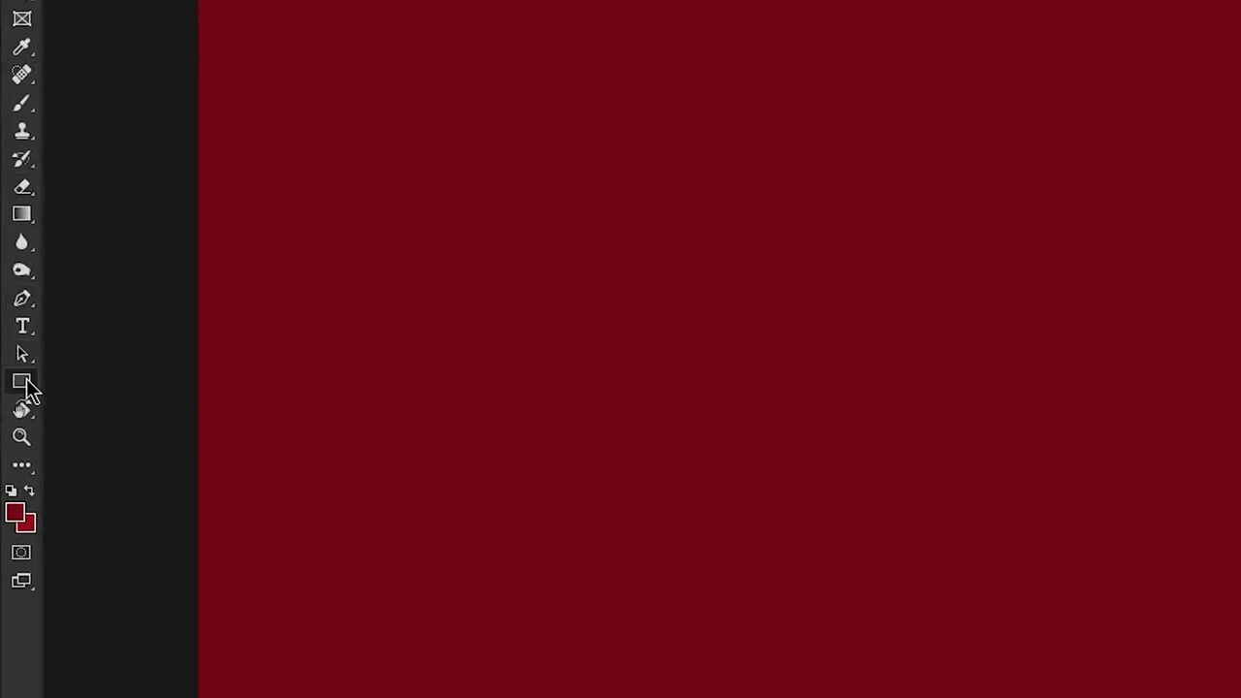
# Draw a 635 × 350 px rectangle from center with the Rectangle Tool
pyautogui.rightClick(27, 388)
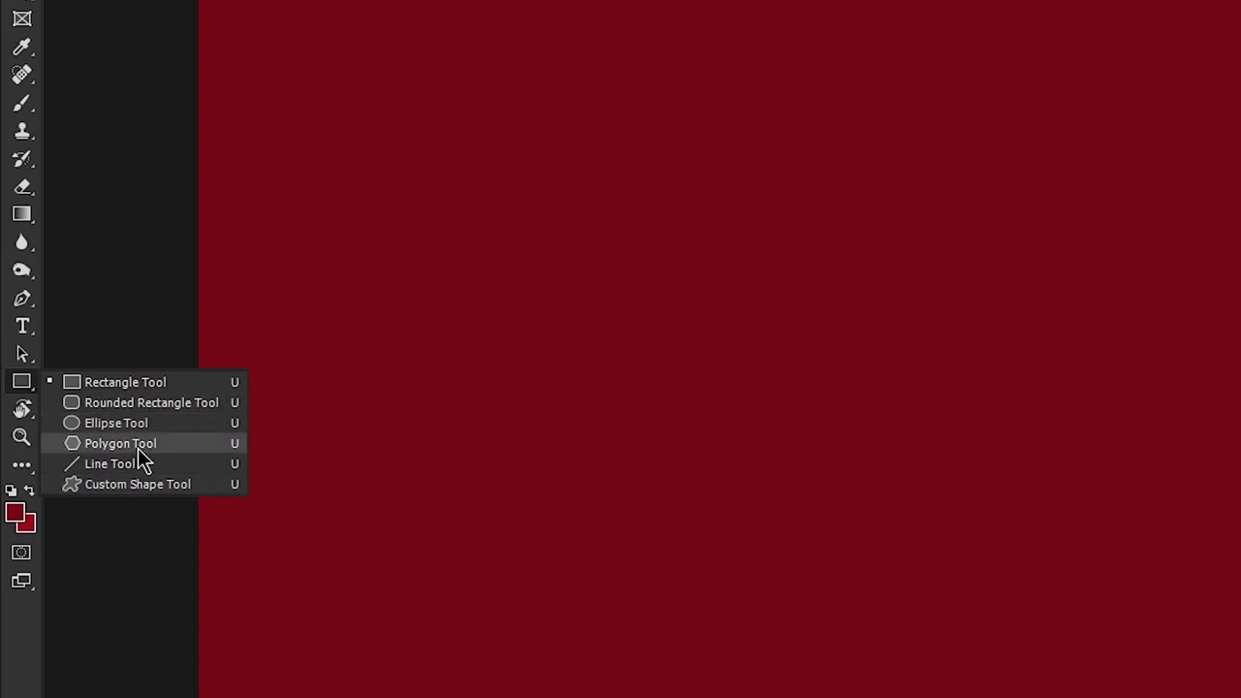
pyautogui.click(158, 386)
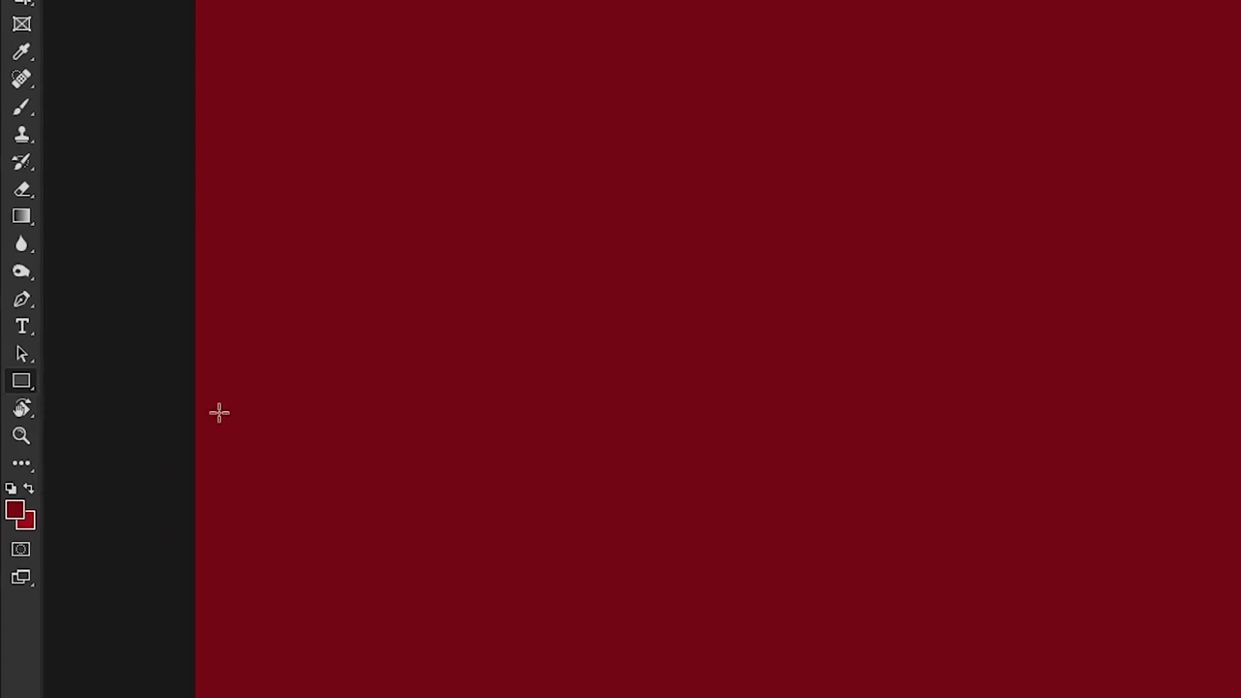
pyautogui.click(671, 358)
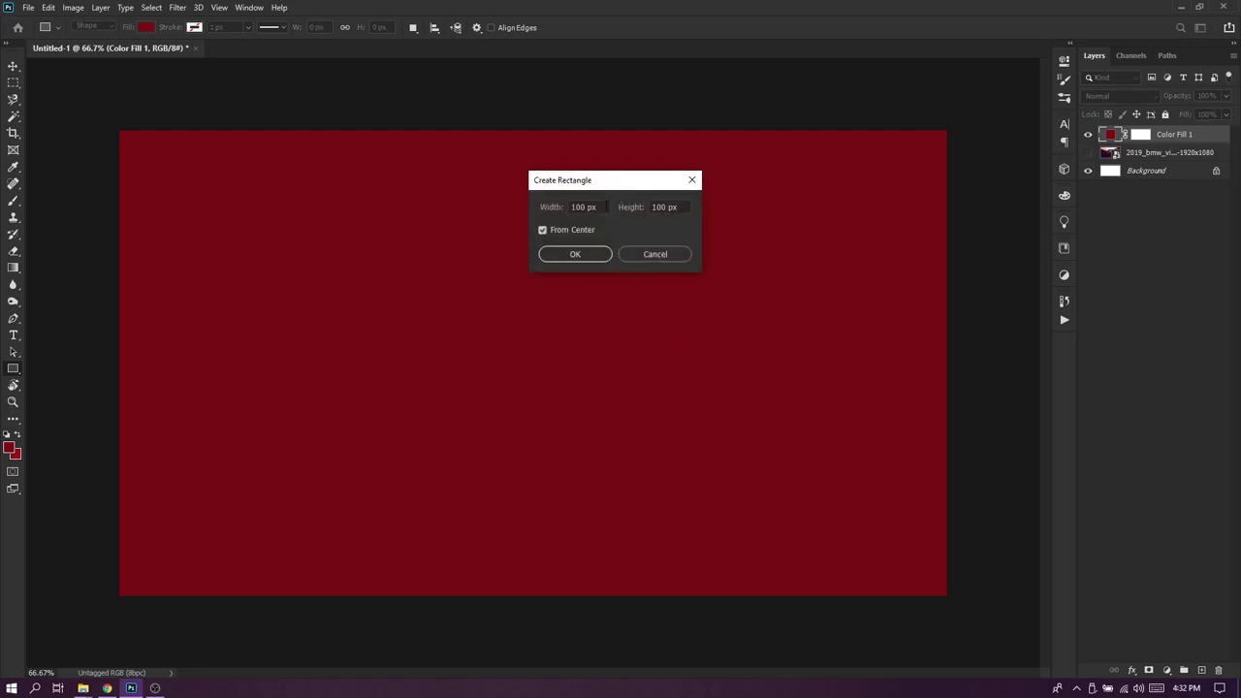
pyautogui.click(601, 207)
pyautogui.click(542, 229)
pyautogui.write('635')
pyautogui.click(677, 214)
pyautogui.write('2')
pyautogui.click(603, 256)
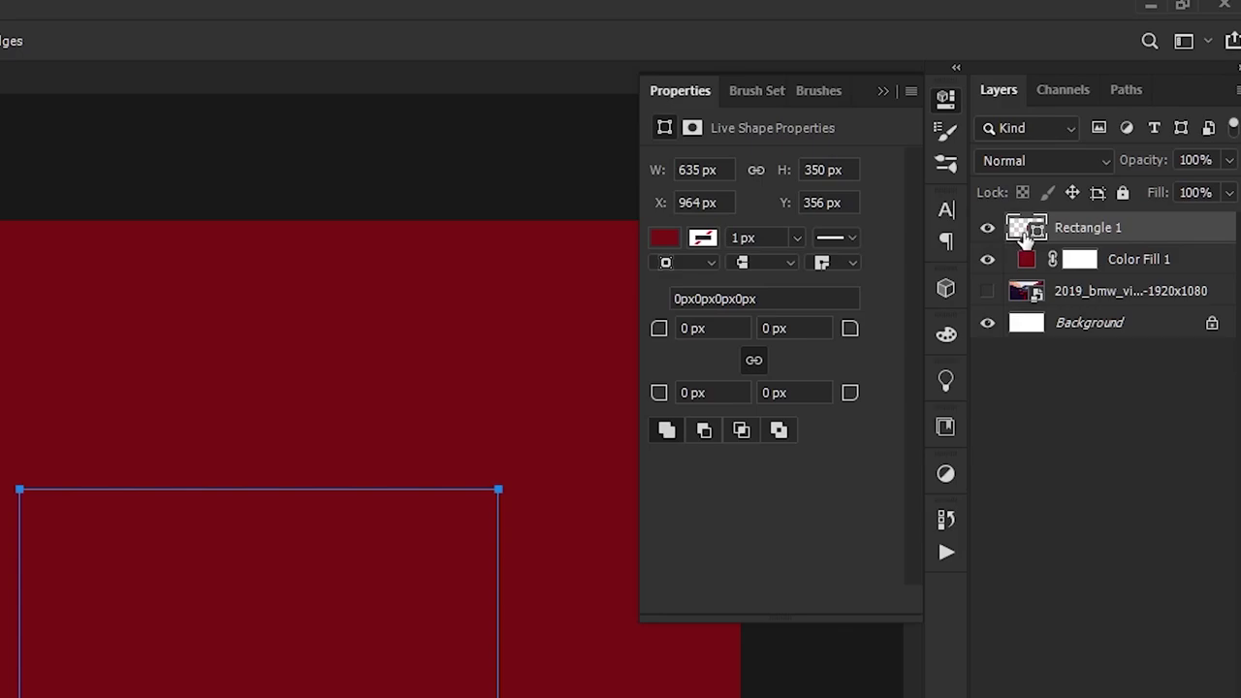
# Change Rectangle 1's fill colour to a brighter red
pyautogui.doubleClick(1025, 258)
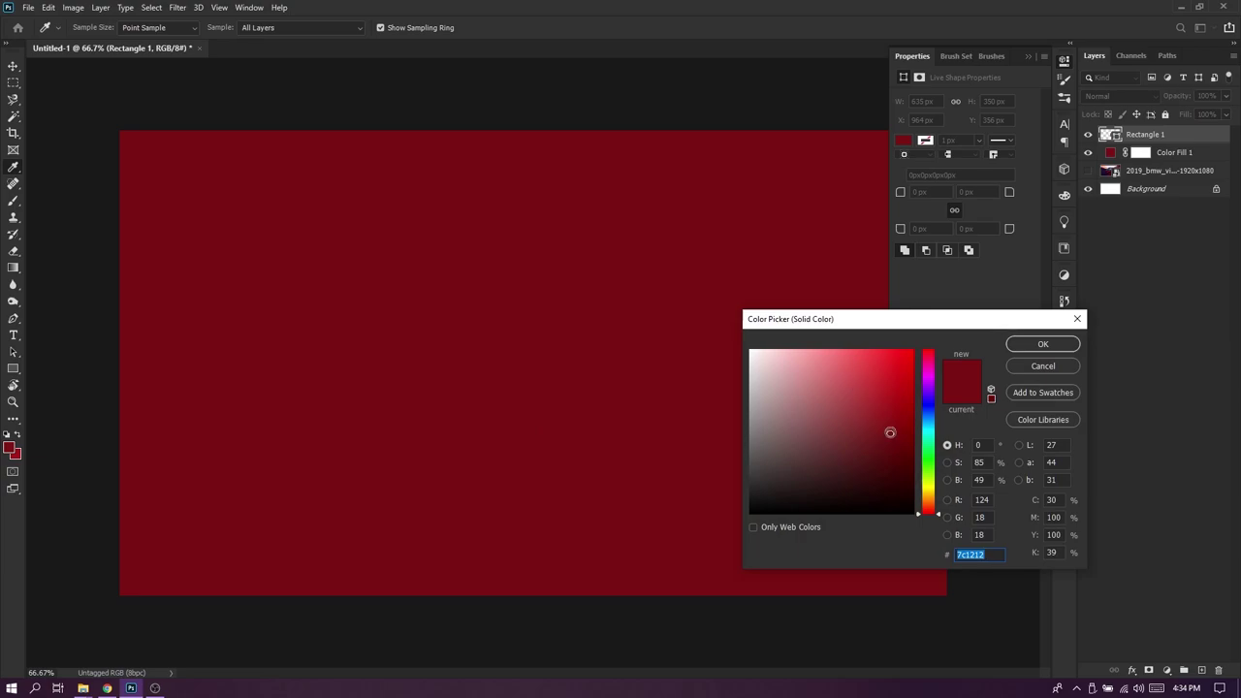
pyautogui.moveTo(891, 432); pyautogui.dragTo(893, 411)
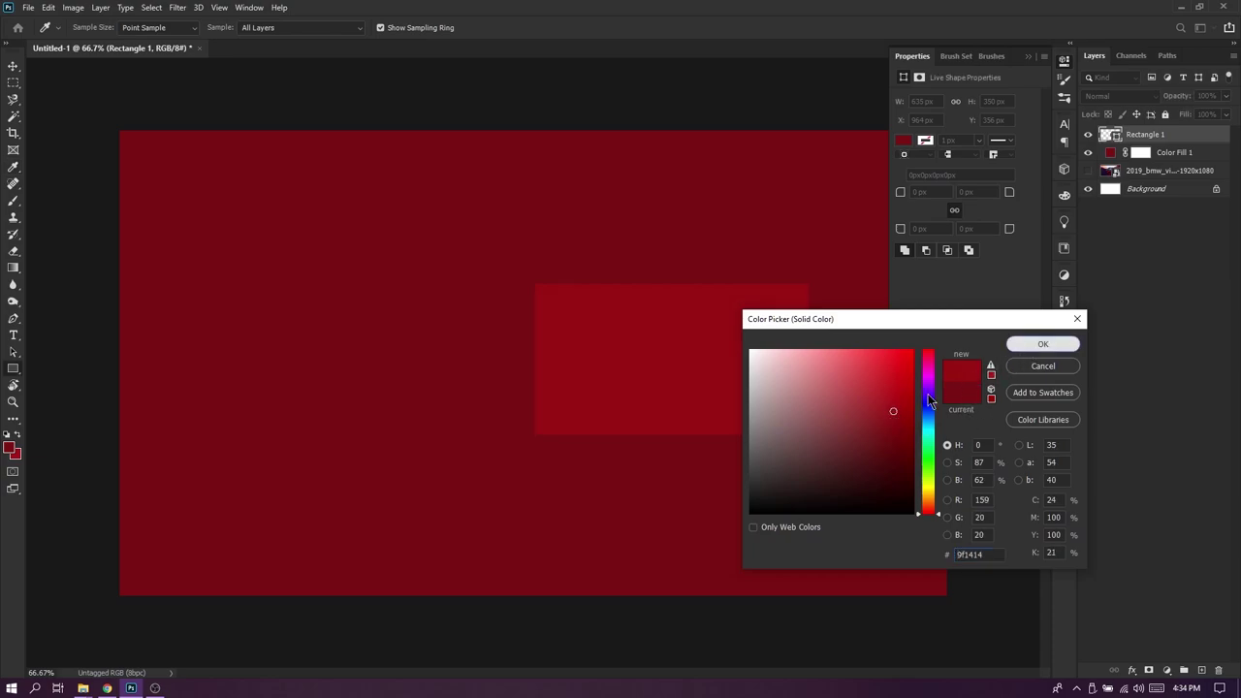
pyautogui.click(1030, 348)
# Move the rectangle to X 1208 px, Y 190 px in the canvas's upper right
pyautogui.press('v')
pyautogui.hotkey('ctrl', '-')
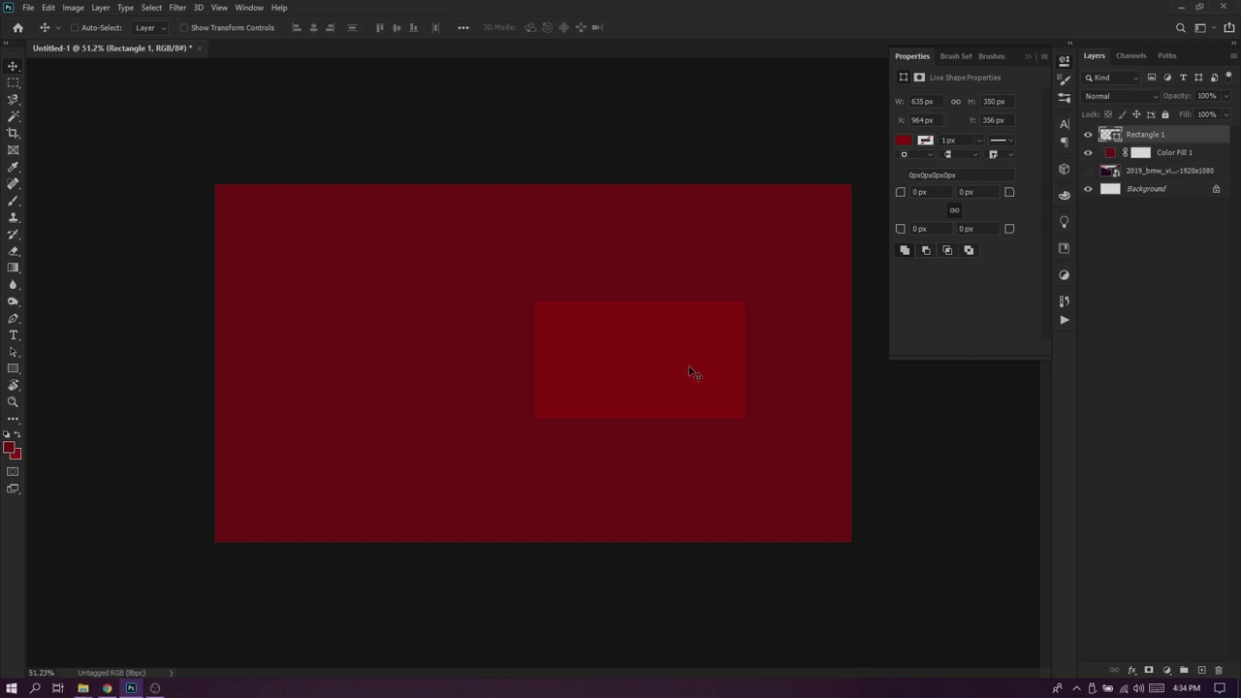
pyautogui.moveTo(692, 375); pyautogui.dragTo(768, 259)
pyautogui.moveTo(768, 259); pyautogui.dragTo(765, 272)
pyautogui.moveTo(770, 255); pyautogui.dragTo(762, 276)
pyautogui.moveTo(762, 280); pyautogui.dragTo(760, 288)
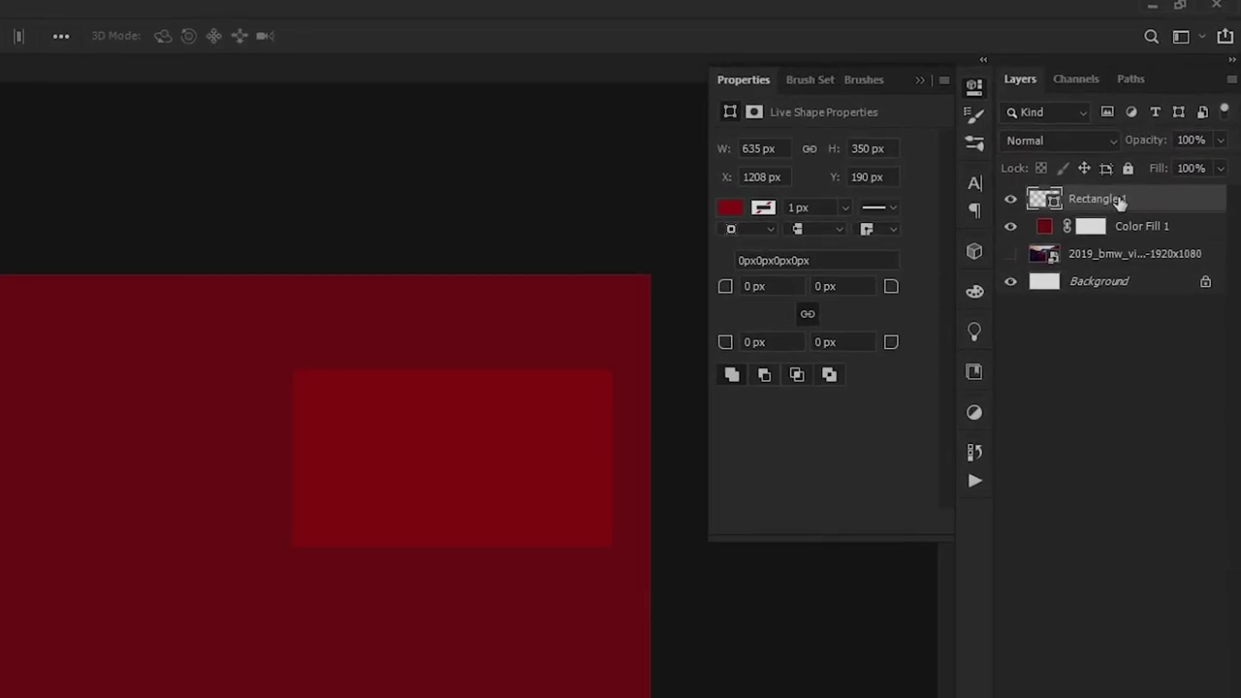
# Duplicate Rectangle 1 and drag the copy down to Y 578 px
pyautogui.hotkey('ctrl', 'j')
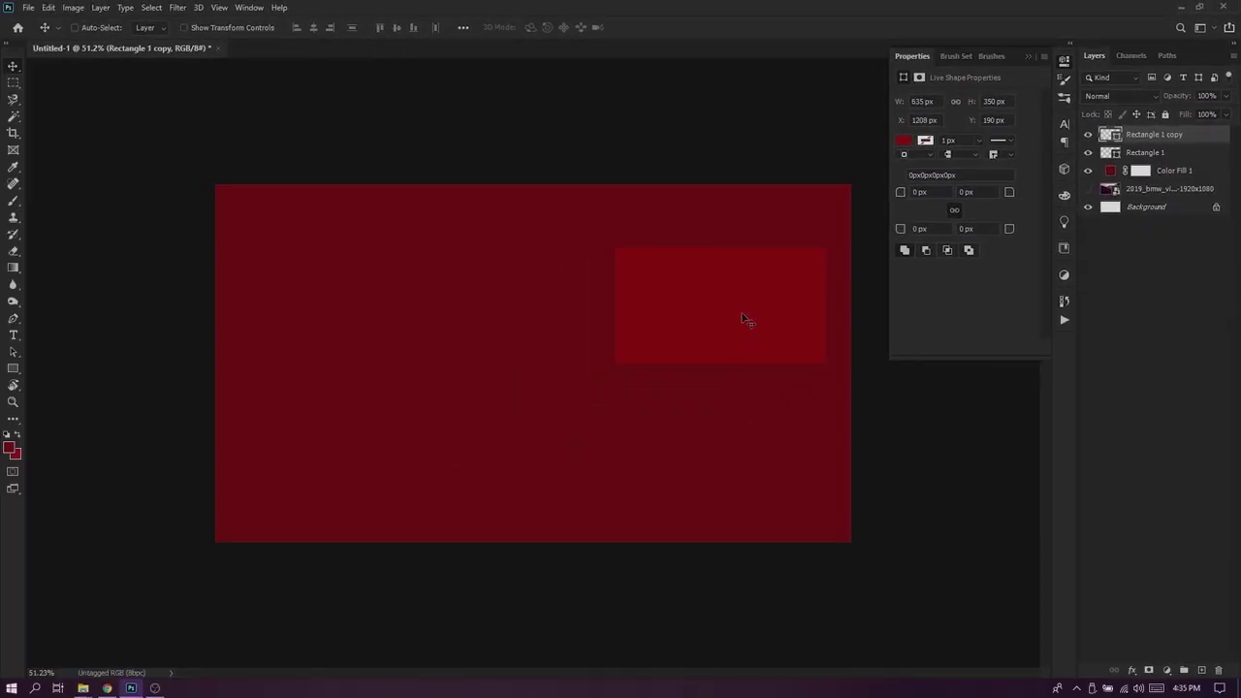
pyautogui.moveTo(745, 321); pyautogui.dragTo(756, 445)
pyautogui.moveTo(756, 445); pyautogui.dragTo(756, 446)
# Draw a 300 × 300 px circle, Ellipse 1, with the Ellipse Tool
pyautogui.rightClick(13, 373)
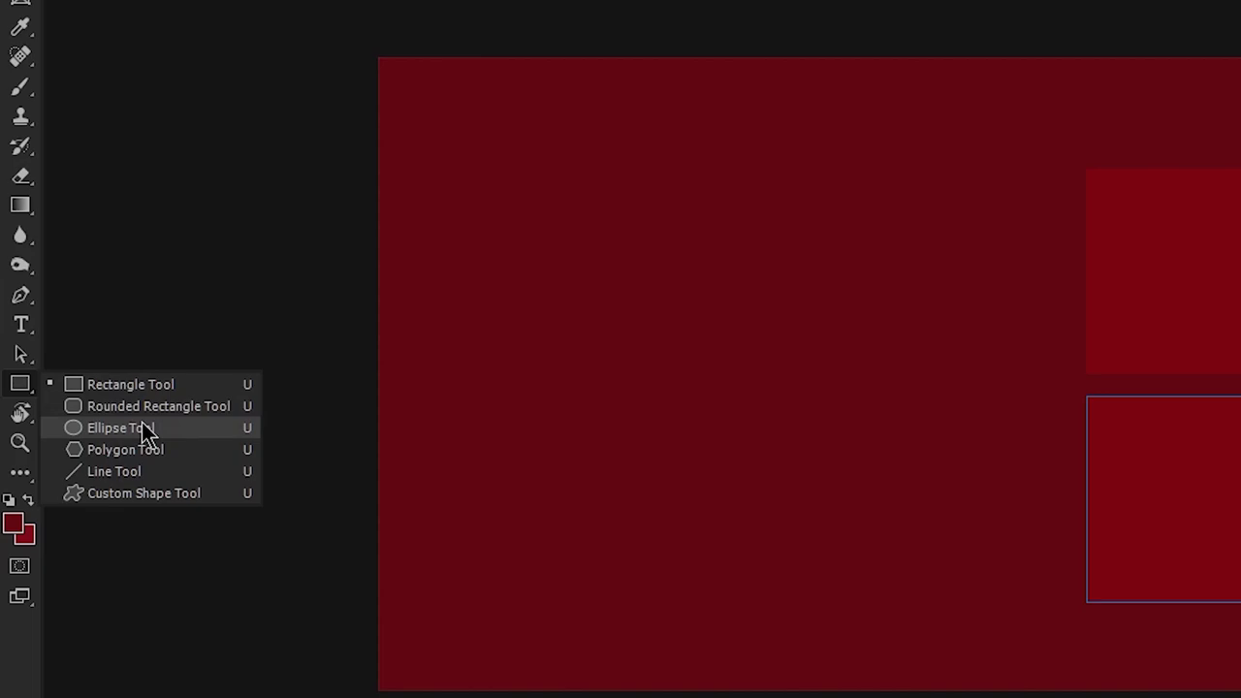
pyautogui.click(143, 429)
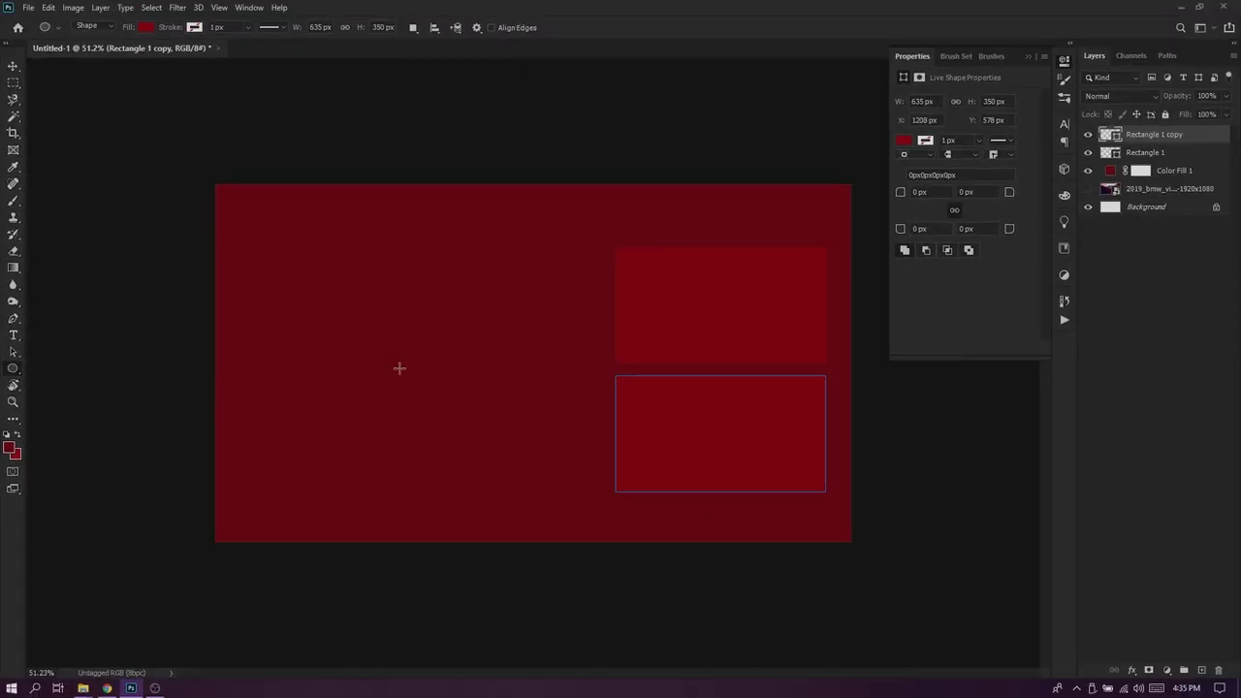
pyautogui.click(399, 368)
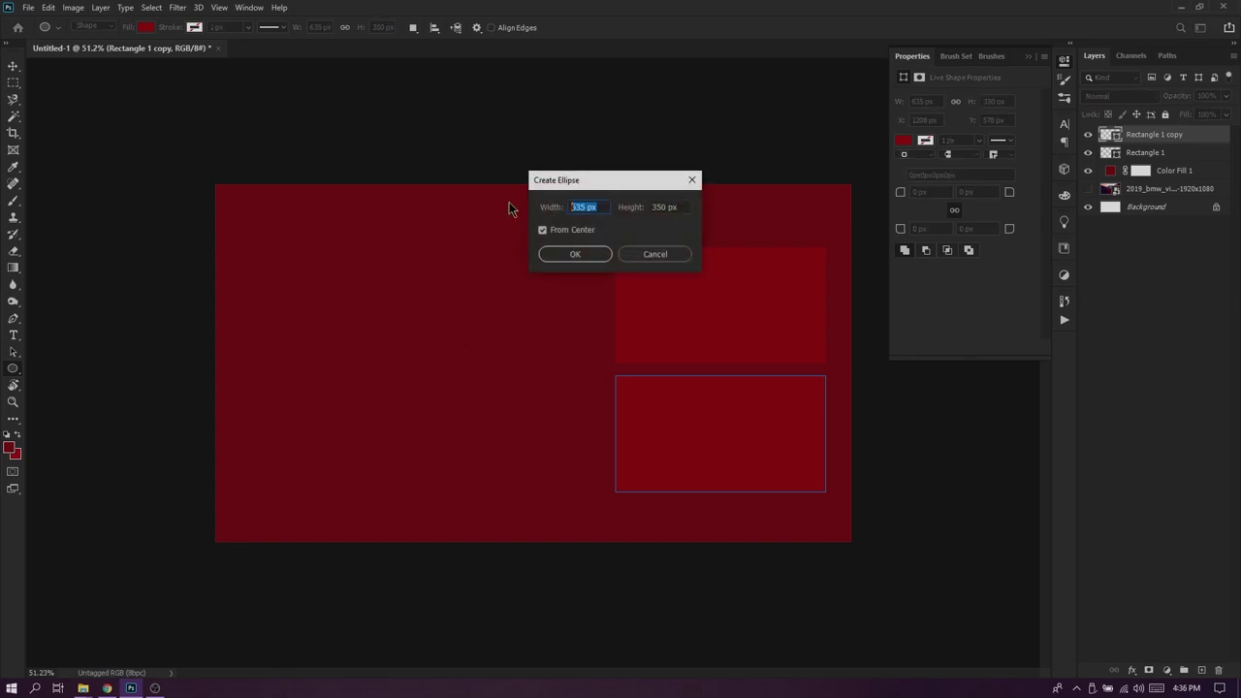
pyautogui.write('300')
pyautogui.press('Tab')
pyautogui.write('3')
pyautogui.click(584, 260)
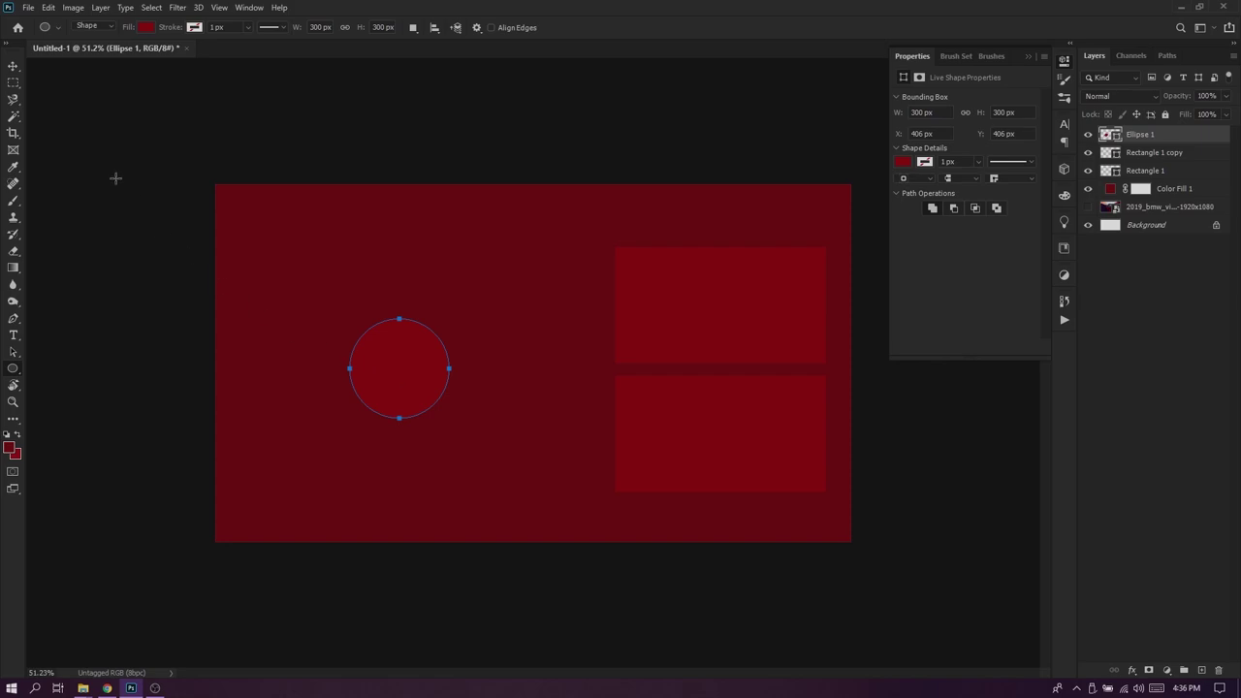
pyautogui.click(13, 66)
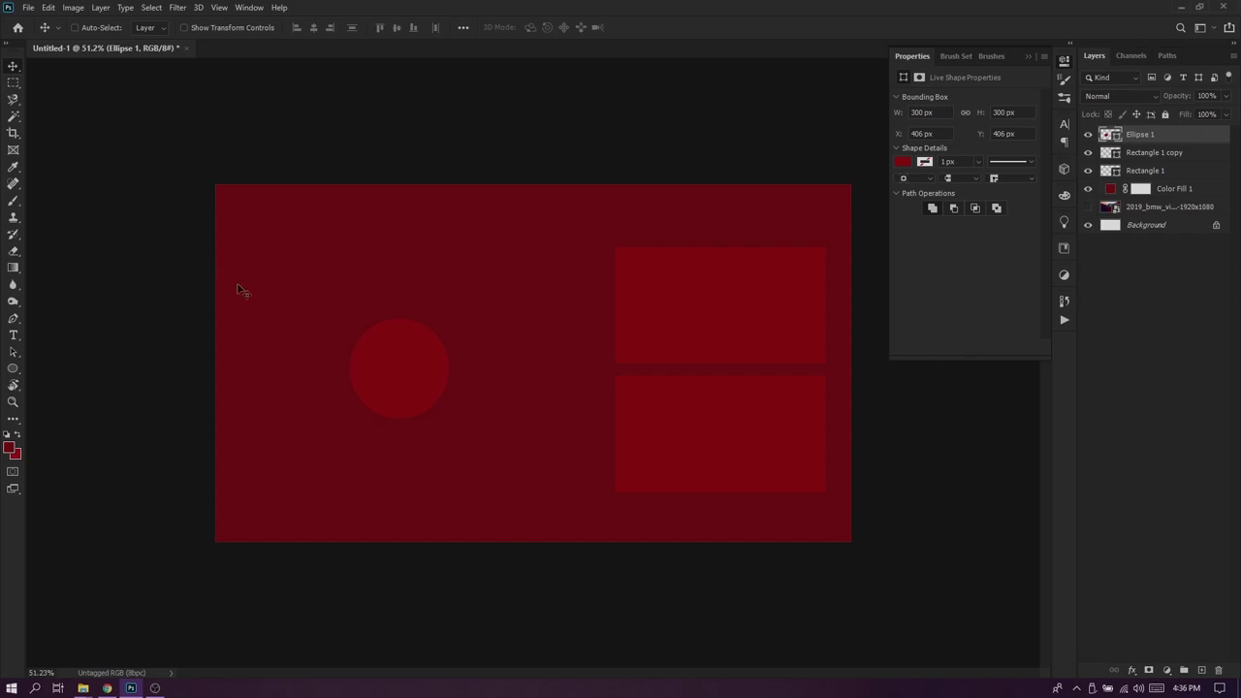
# Drag Ellipse 1 to X 660 px, Y 278 px beside the stacked boxes
pyautogui.moveTo(424, 389); pyautogui.dragTo(353, 317)
pyautogui.moveTo(353, 317); pyautogui.dragTo(350, 309)
pyautogui.moveTo(362, 301)
pyautogui.mouseDown()
pyautogui.moveTo(343, 335)
pyautogui.moveTo(516, 336)
pyautogui.mouseUp()
# Drag the red circle to the template's upper-left area, at X 155 px, Y 215 px
pyautogui.click(219, 9)
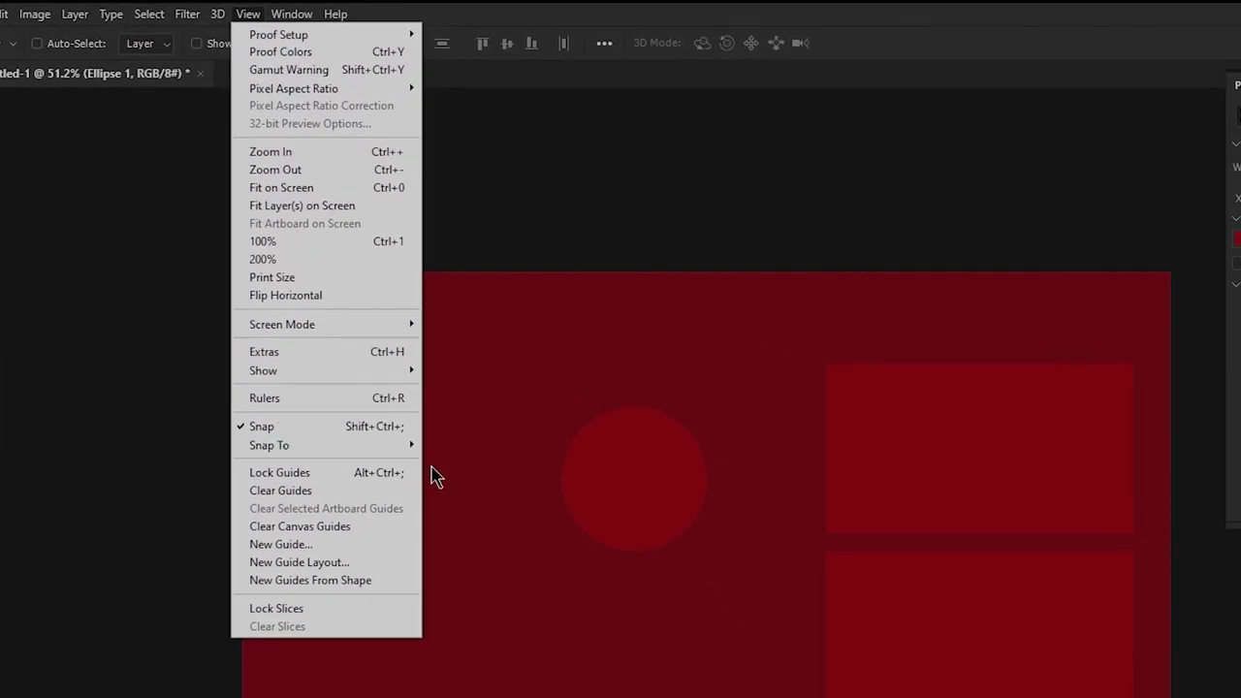
pyautogui.click(657, 473)
pyautogui.moveTo(493, 351); pyautogui.dragTo(515, 339)
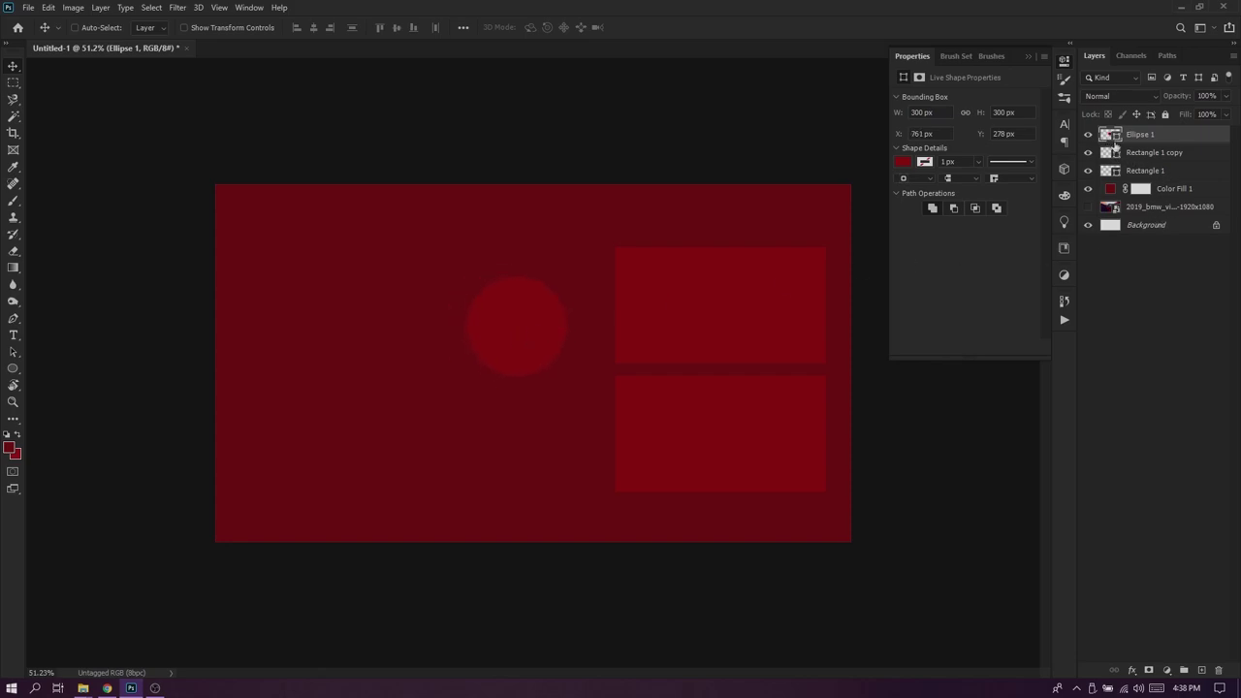
pyautogui.moveTo(546, 326); pyautogui.dragTo(588, 310)
pyautogui.moveTo(588, 310); pyautogui.dragTo(589, 309)
pyautogui.moveTo(598, 311)
pyautogui.mouseDown()
pyautogui.moveTo(339, 307)
pyautogui.moveTo(364, 304)
pyautogui.moveTo(598, 305)
pyautogui.moveTo(328, 317)
pyautogui.mouseUp()
# Add a horizontal type layer with placeholder text at the template centre
pyautogui.press('t')
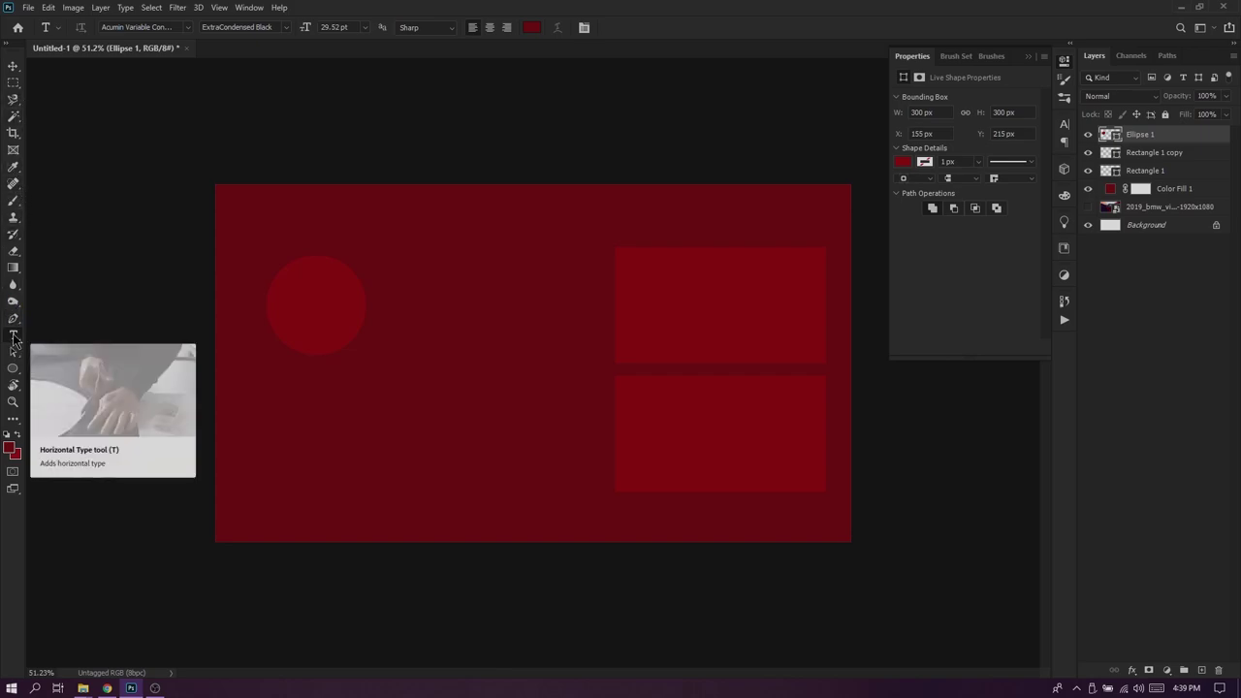
pyautogui.rightClick(14, 336)
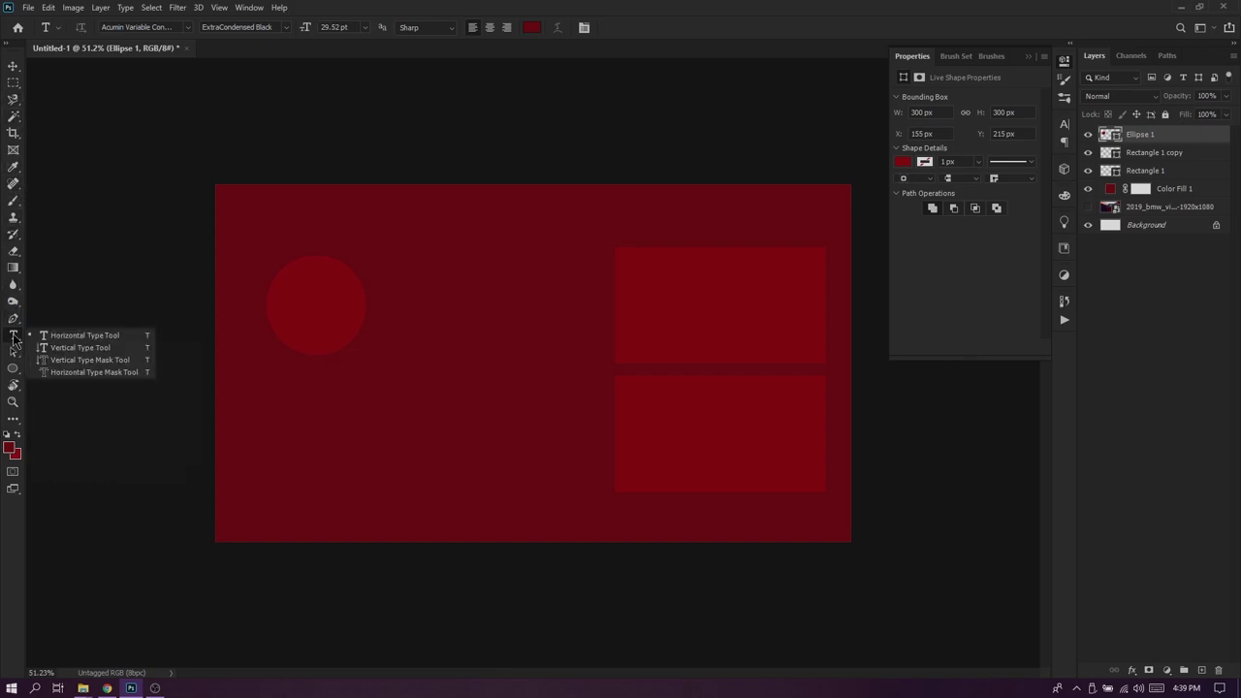
pyautogui.click(80, 337)
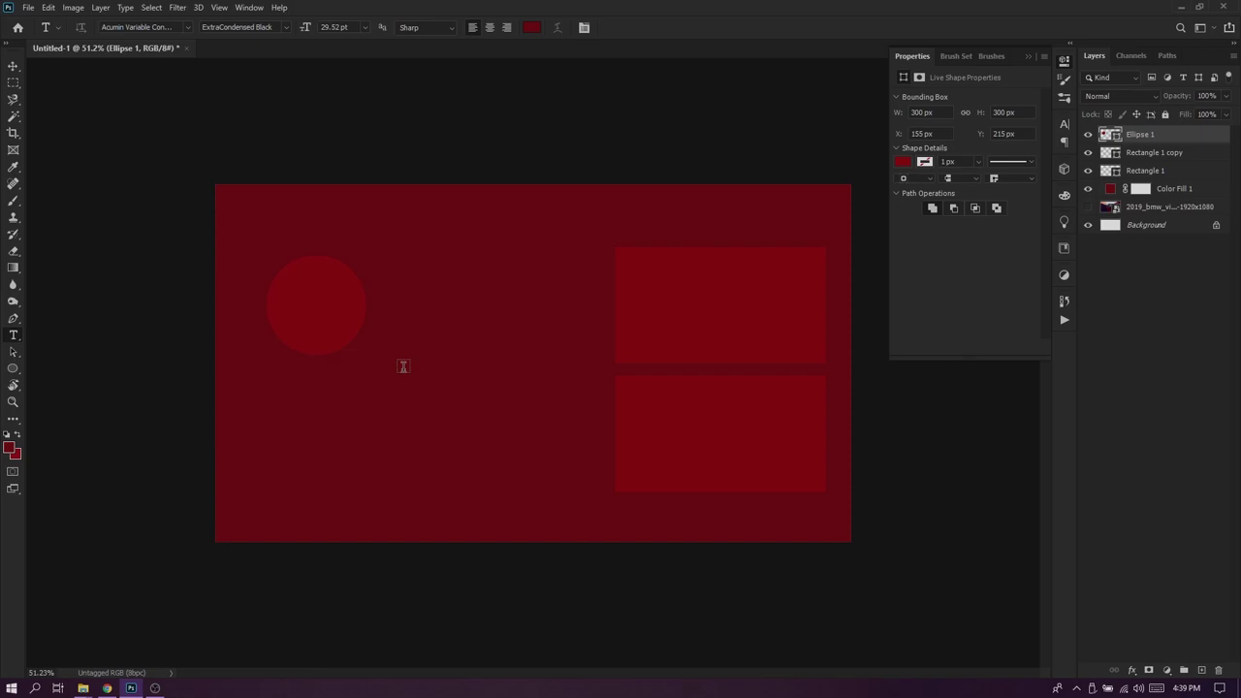
pyautogui.click(403, 366)
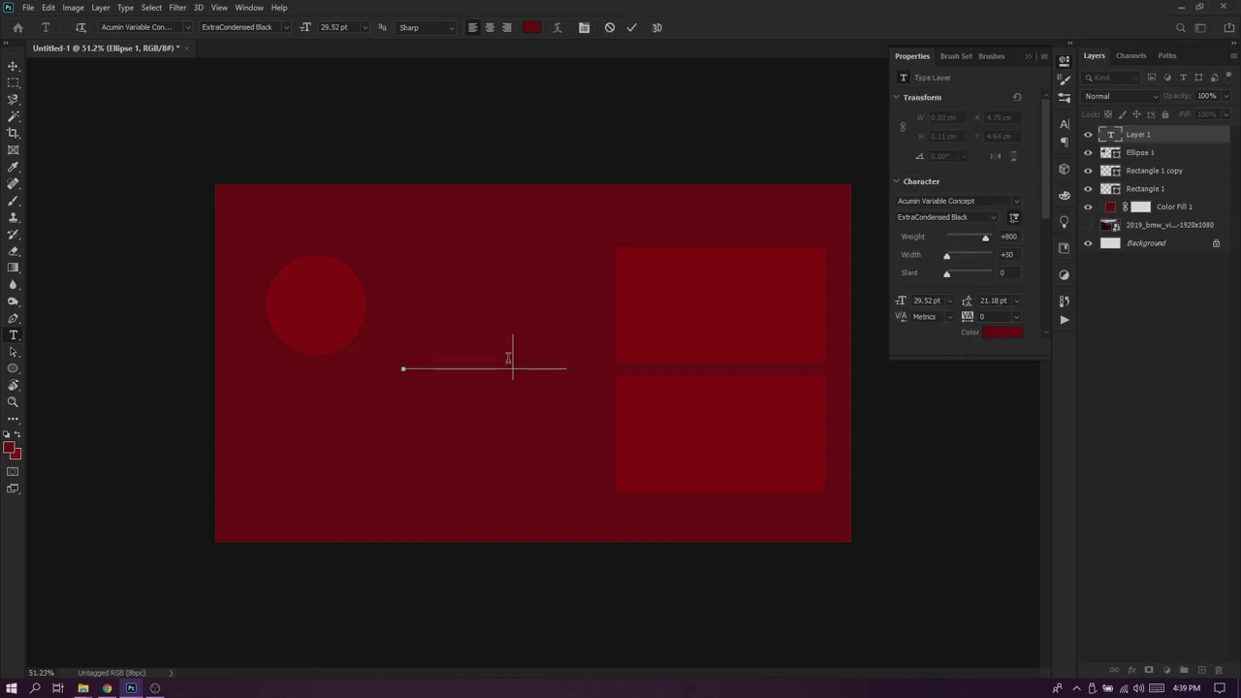
# Select all the placeholder text and bring up the text colour picker
pyautogui.moveTo(568, 363)
pyautogui.mouseDown()
pyautogui.moveTo(369, 371)
pyautogui.moveTo(546, 378)
pyautogui.moveTo(400, 382)
pyautogui.mouseUp()
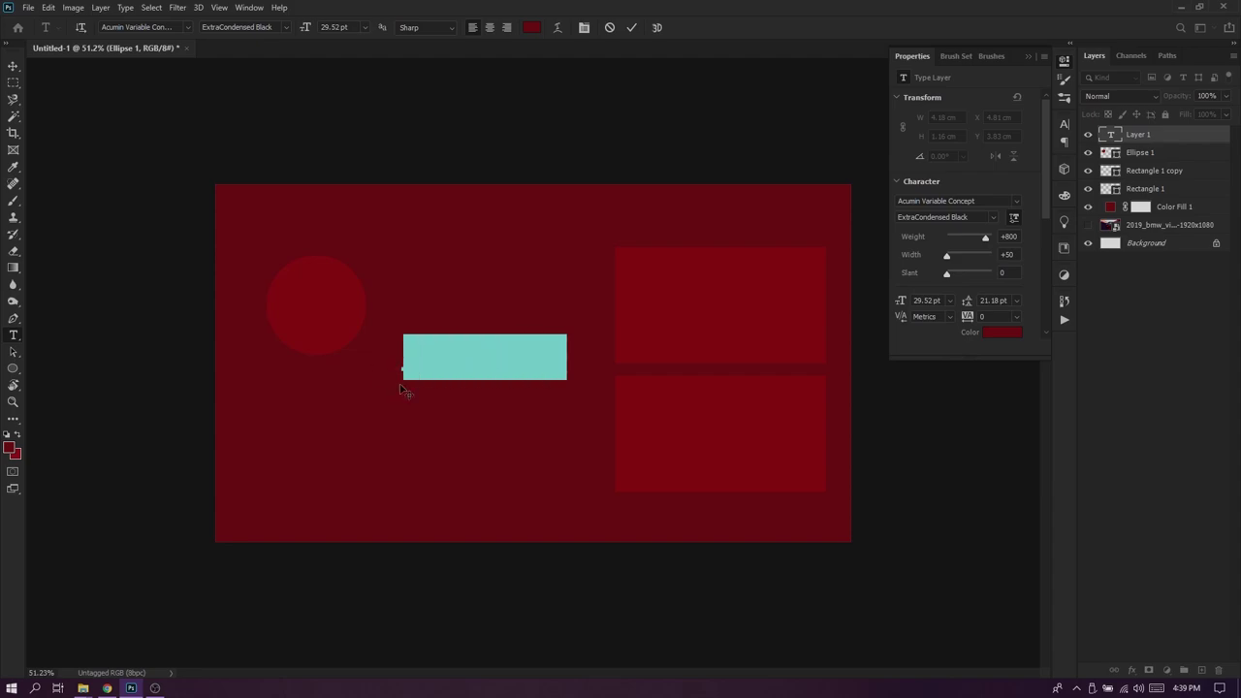
pyautogui.click(460, 364)
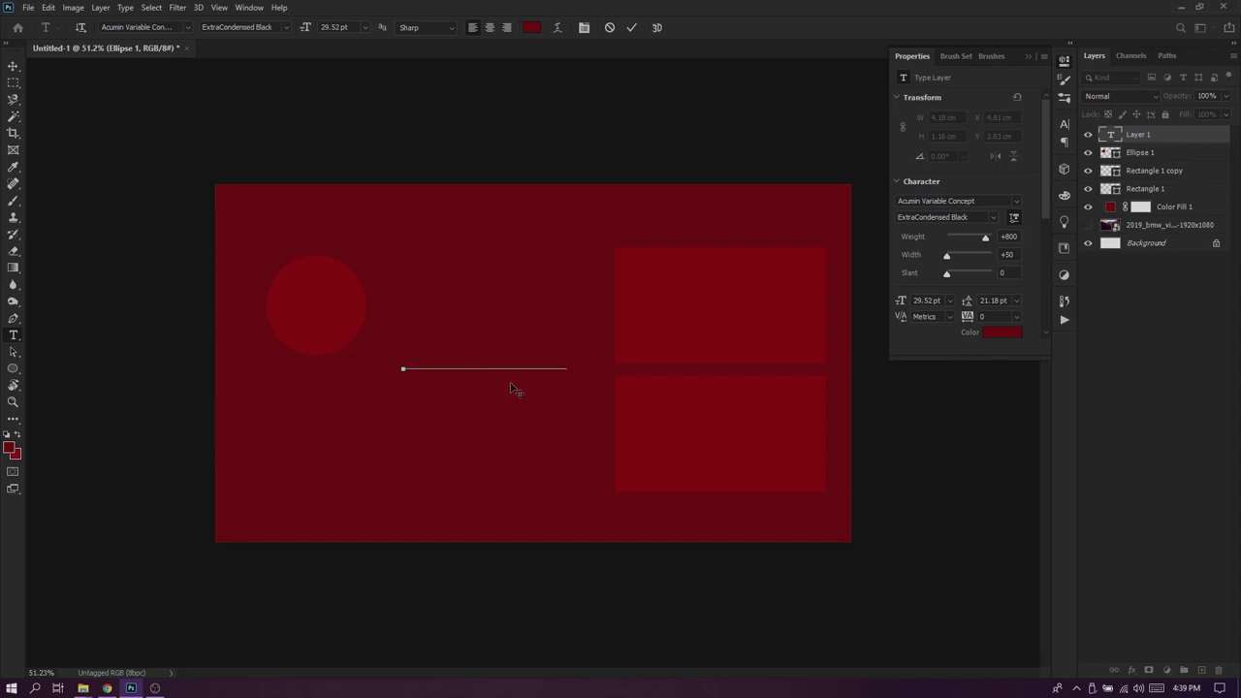
pyautogui.hotkey('ctrl', 'a')
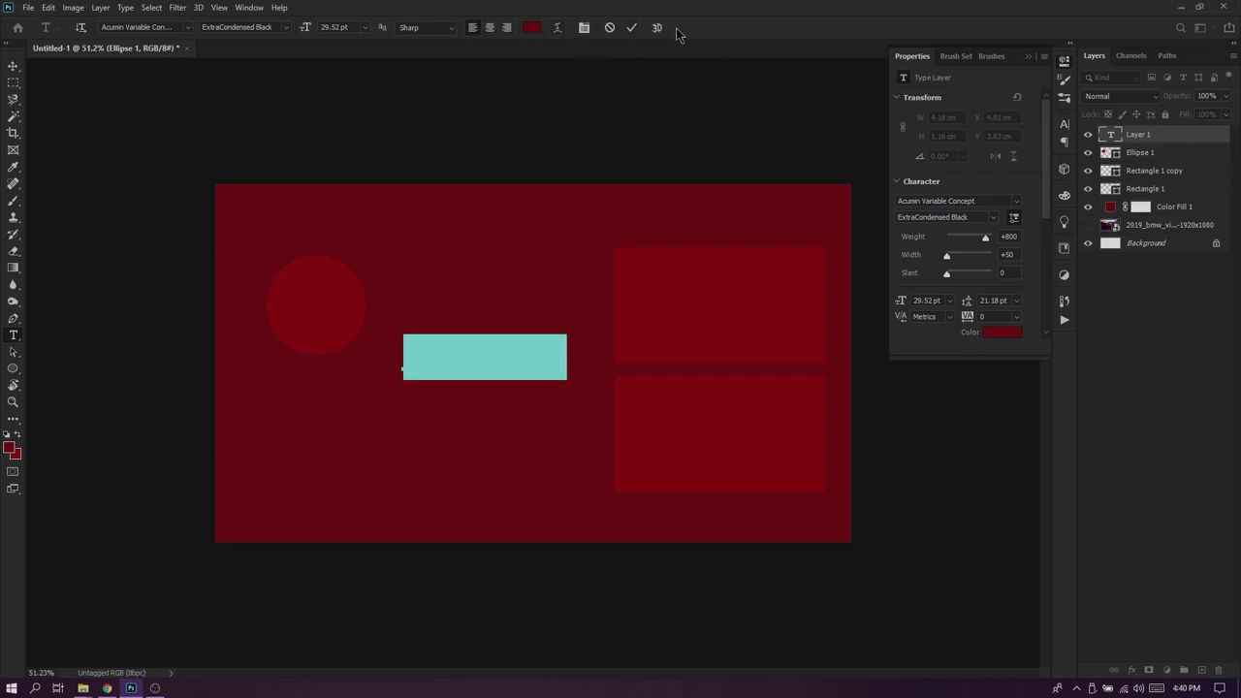
pyautogui.click(536, 29)
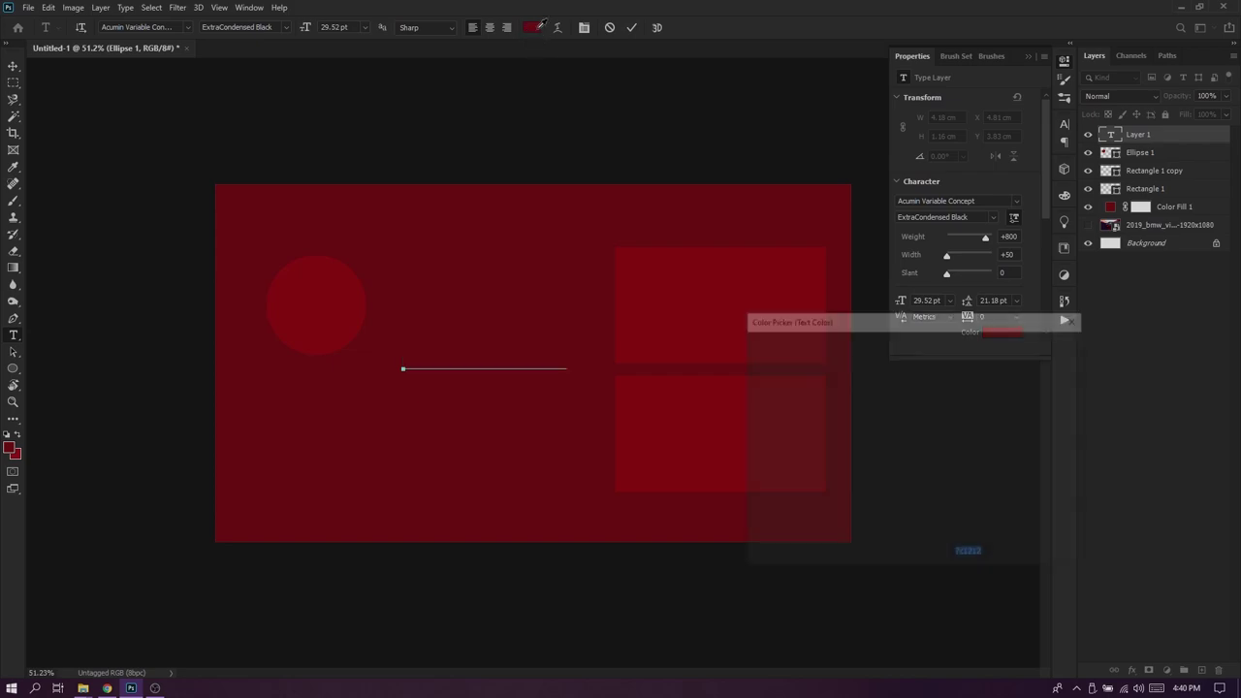
# Set the text colour to white (ffffff) and replace the placeholder with 'Subscribe'
pyautogui.write('ffffff')
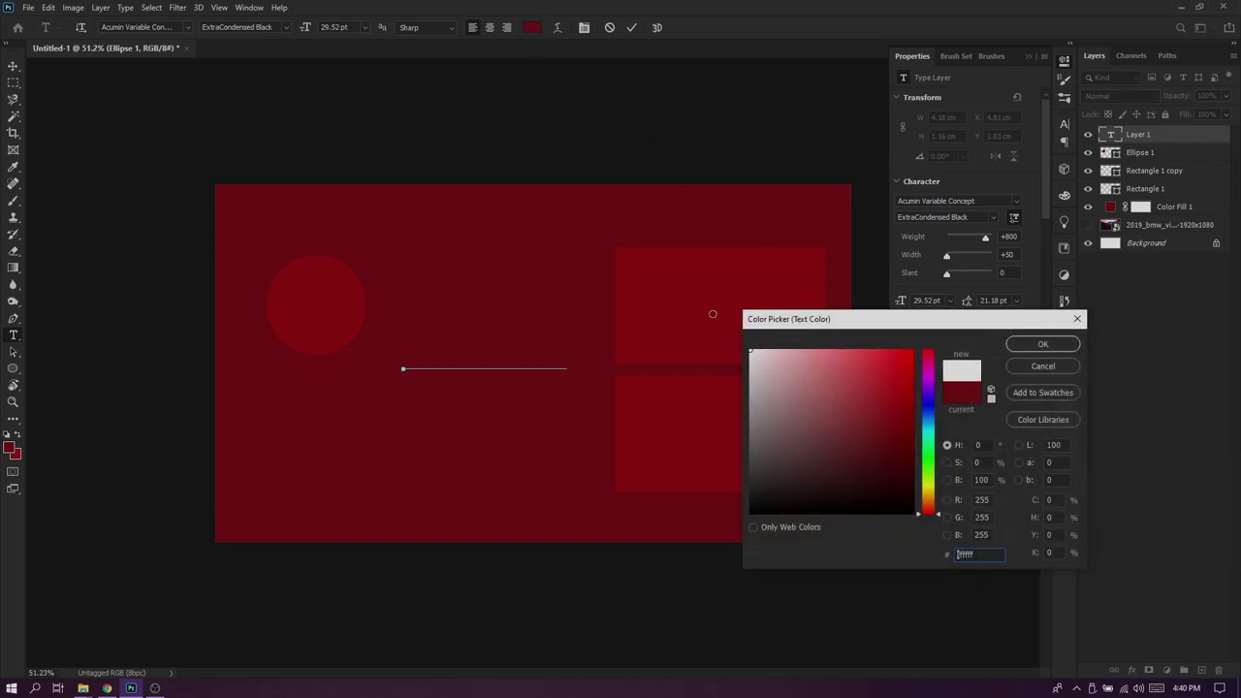
pyautogui.click(1030, 344)
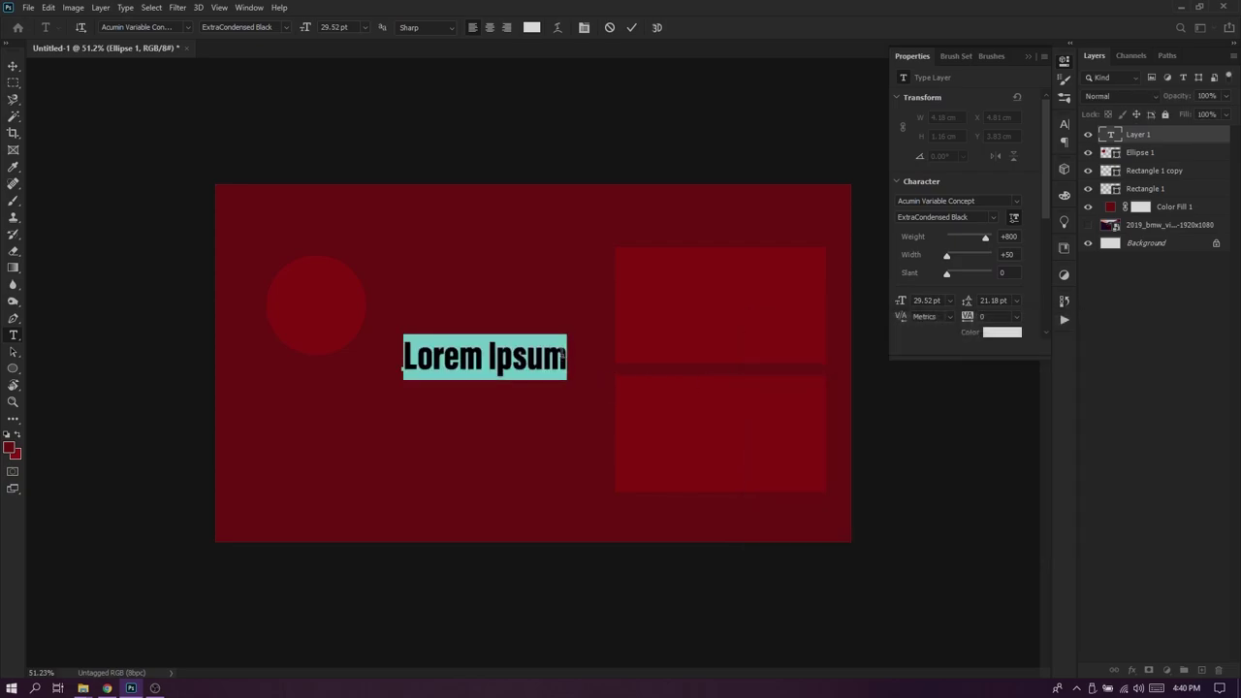
pyautogui.write('Subscribe')
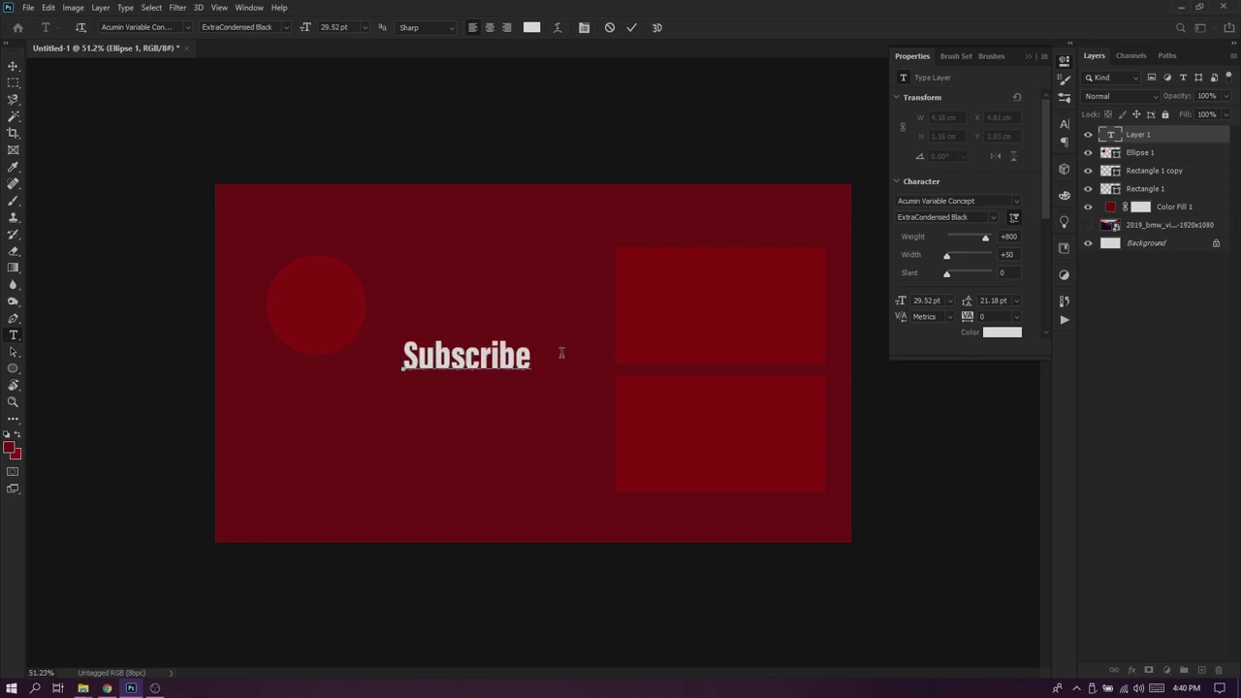
# Select all of the Subscribe text and show the Character panel
pyautogui.hotkey('ctrl', 'a')
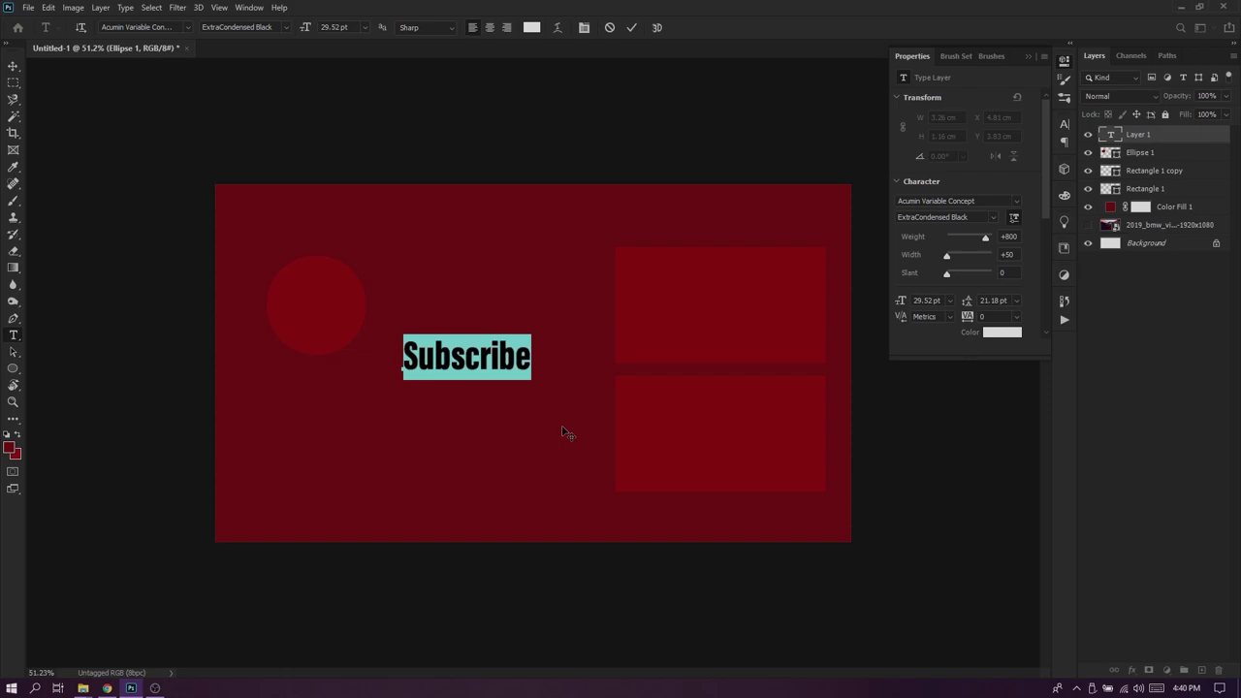
pyautogui.click(529, 367)
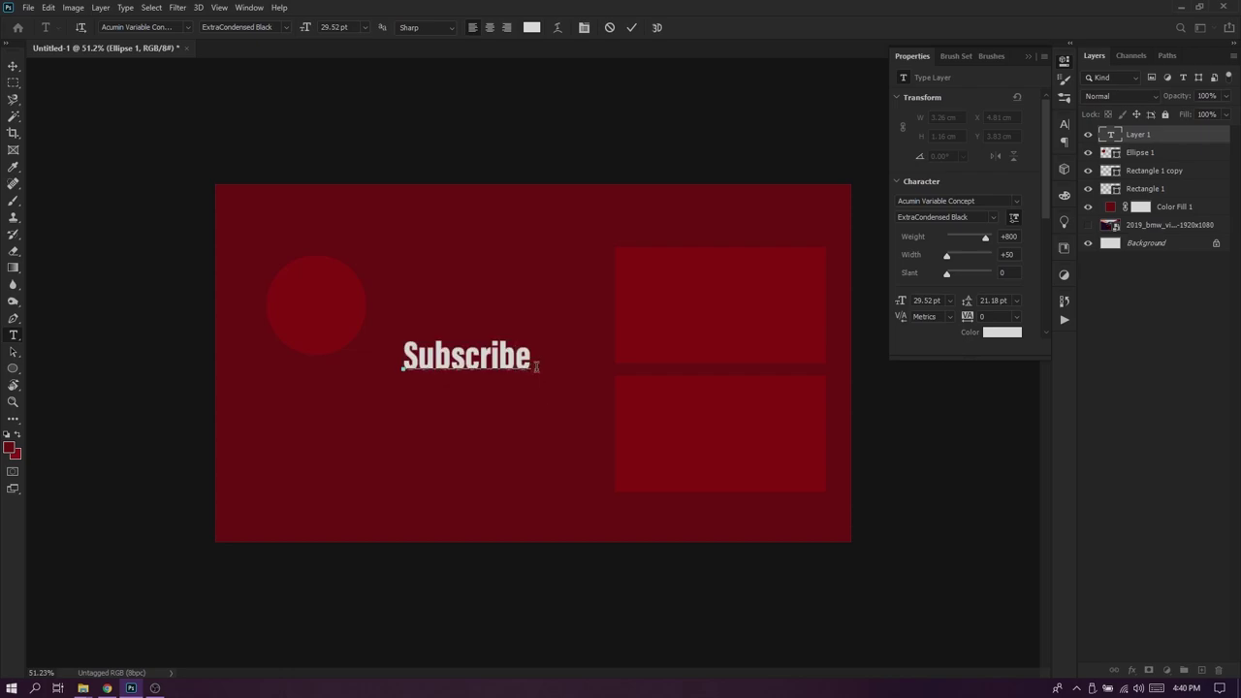
pyautogui.hotkey('ctrl', 'a')
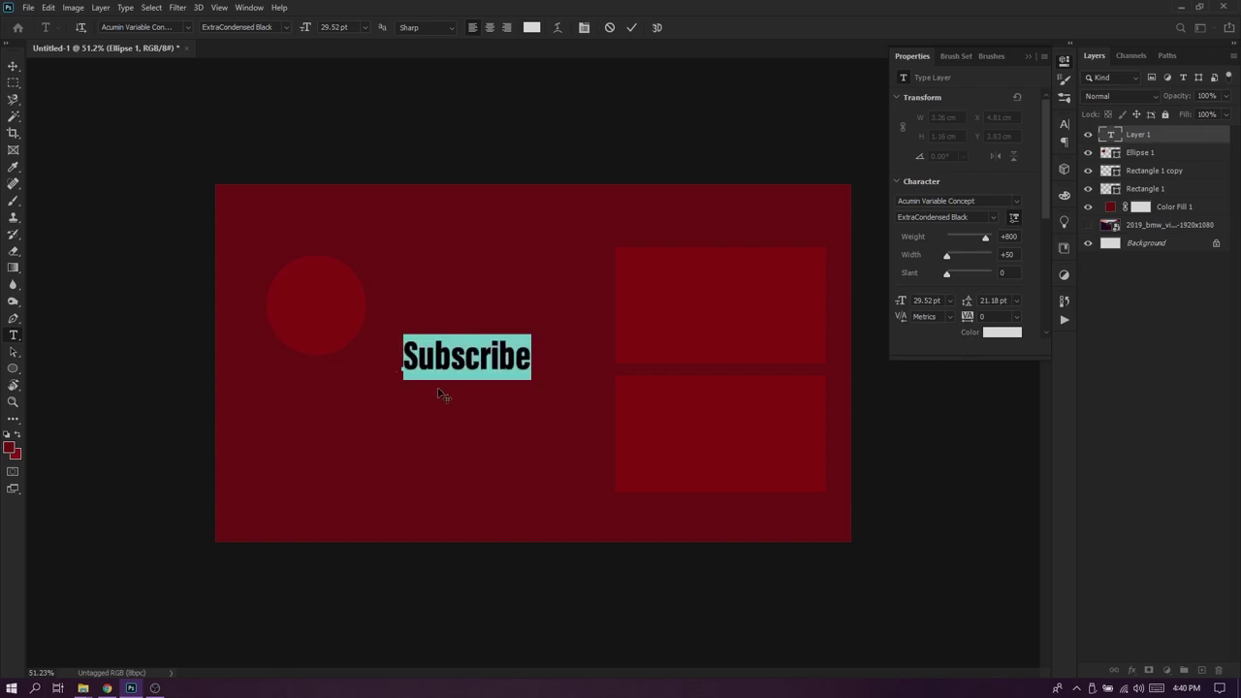
pyautogui.hotkey('ctrl', 't')
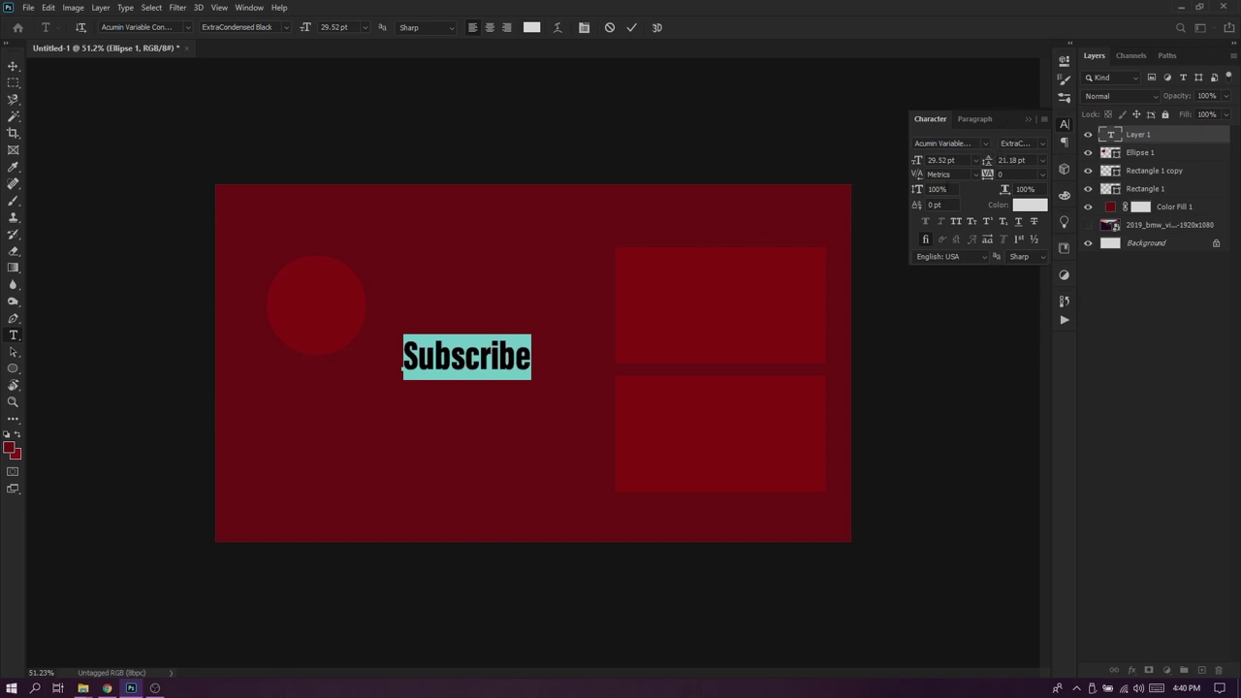
# Apply All Caps to the Subscribe text and commit the edit
pyautogui.click(926, 240)
pyautogui.click(957, 223)
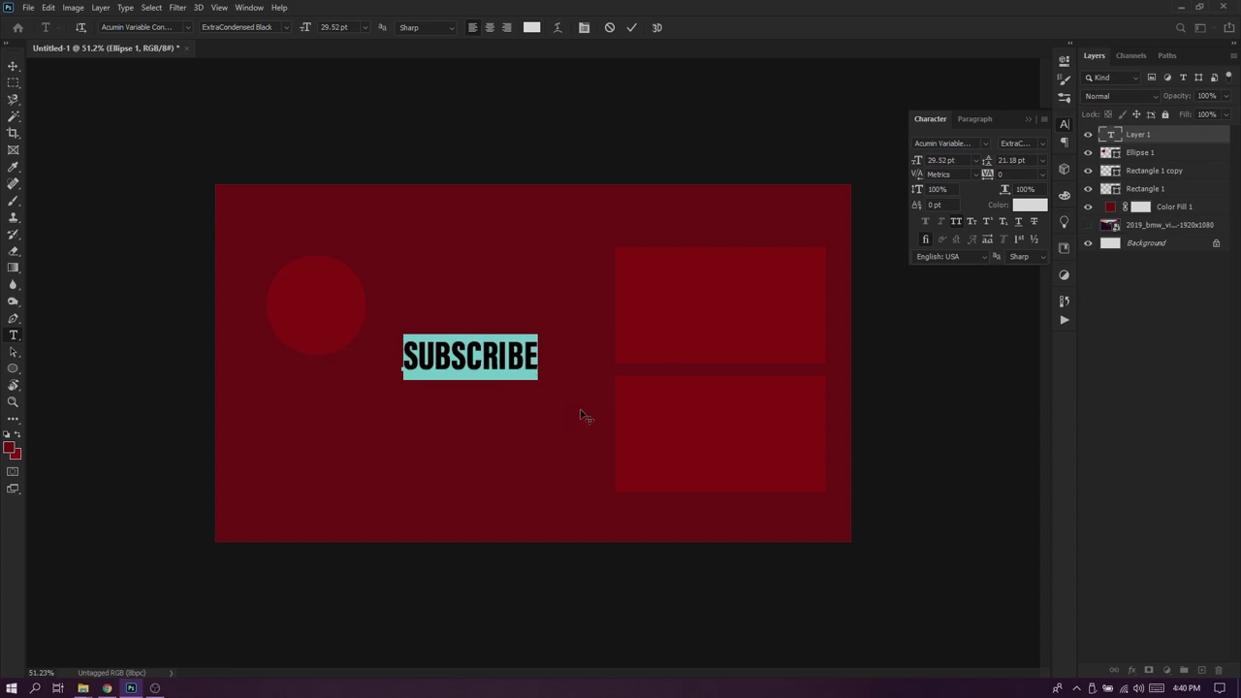
pyautogui.click(524, 359)
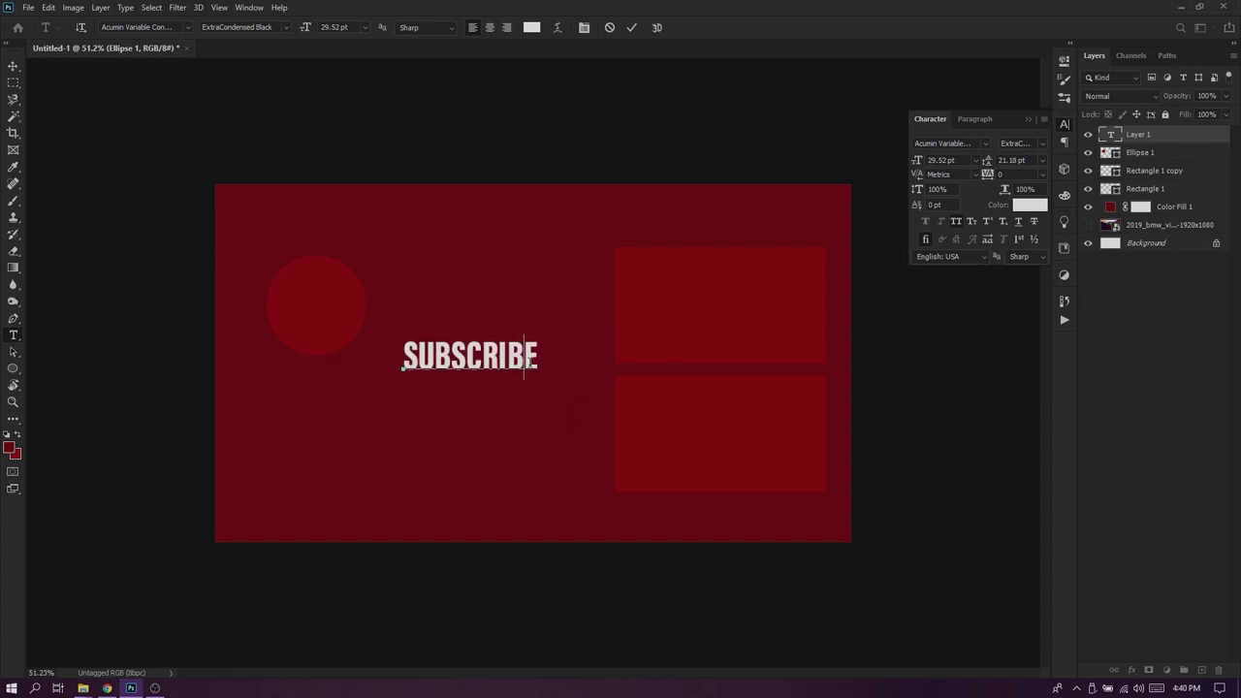
pyautogui.click(14, 66)
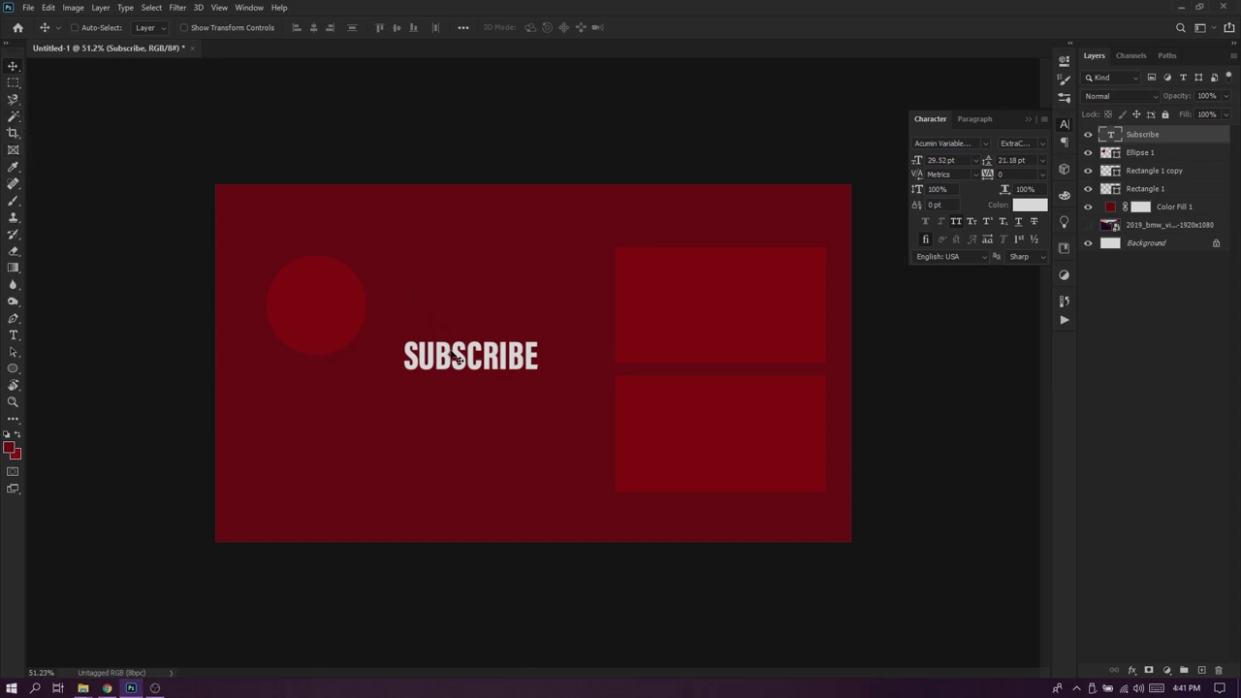
# Place SUBSCRIBE just right of the red circle and scale it down to 17.38 pt
pyautogui.moveTo(465, 368); pyautogui.dragTo(430, 320)
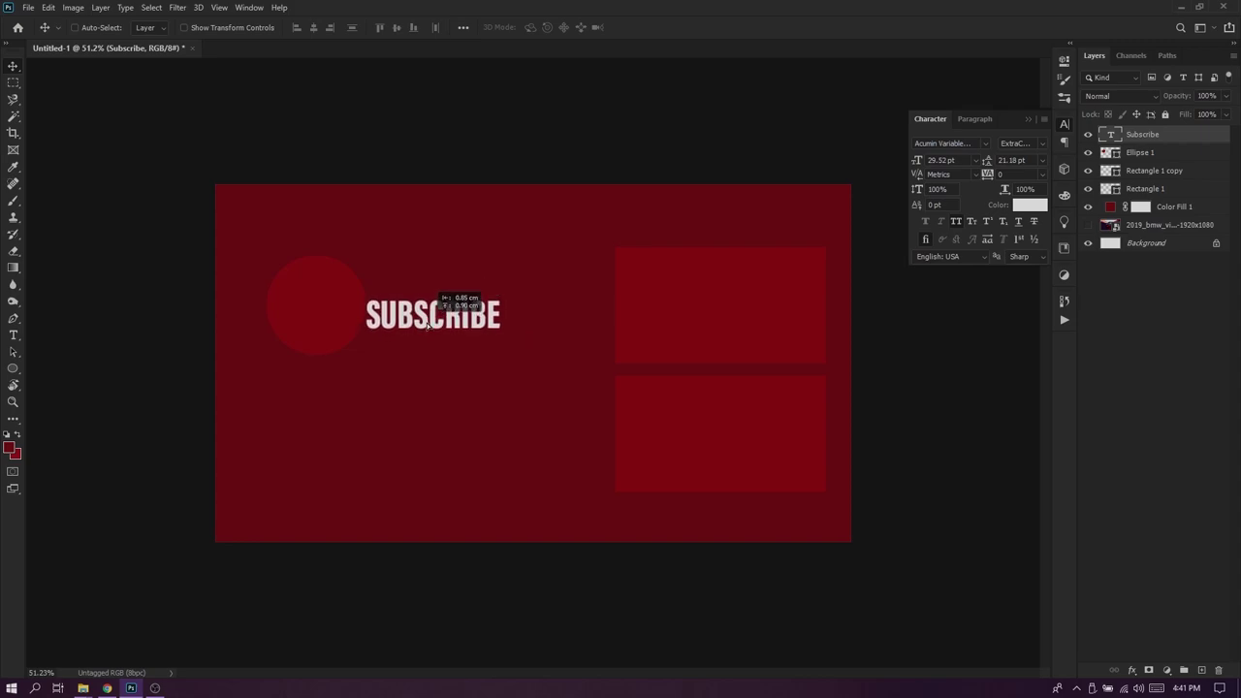
pyautogui.moveTo(430, 320); pyautogui.dragTo(432, 323)
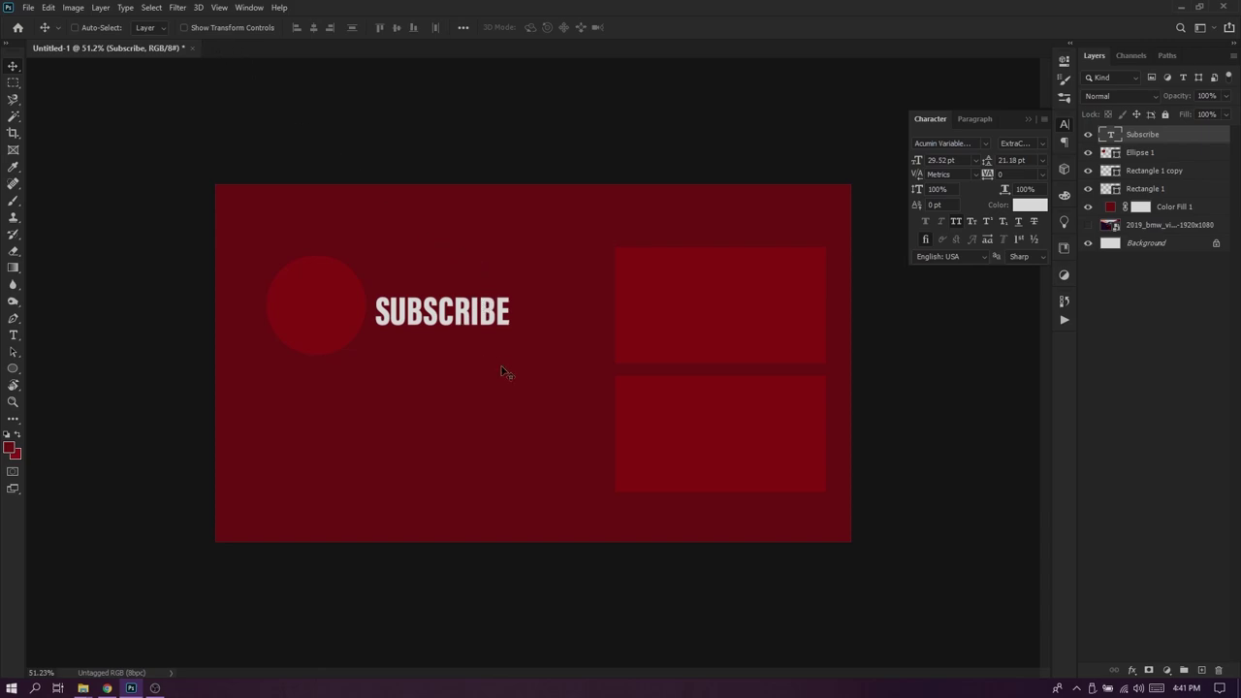
pyautogui.hotkey('ctrl', 't')
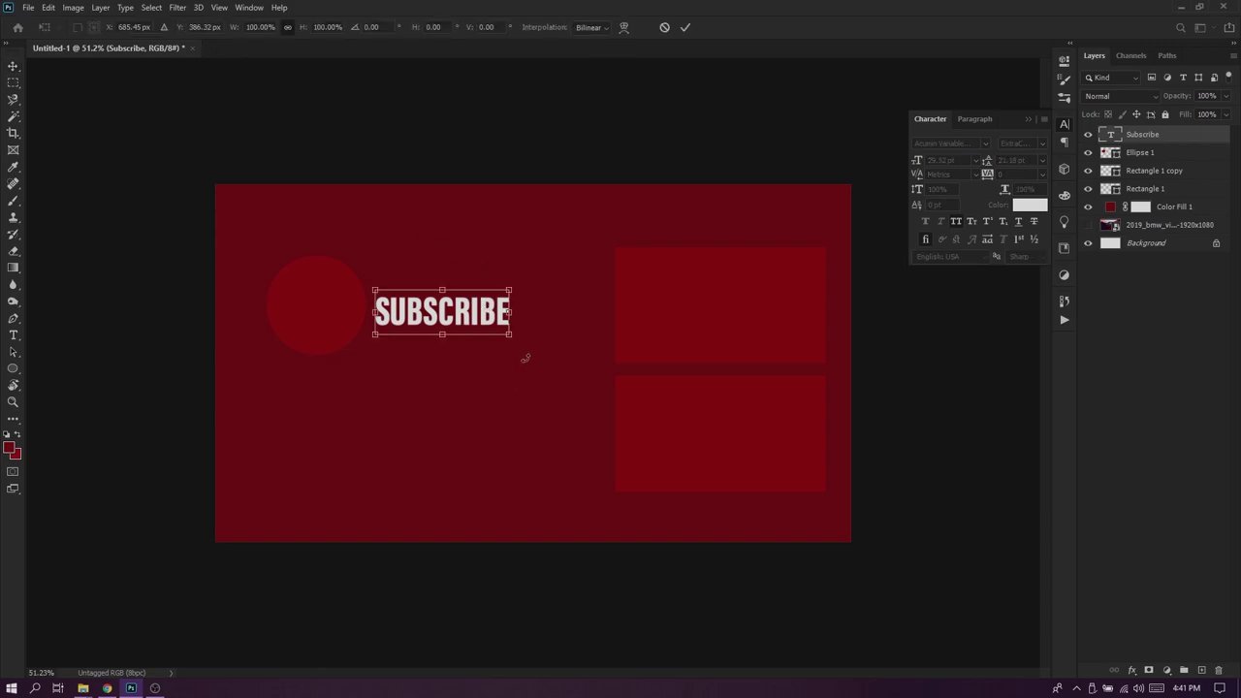
pyautogui.moveTo(509, 336); pyautogui.dragTo(456, 315)
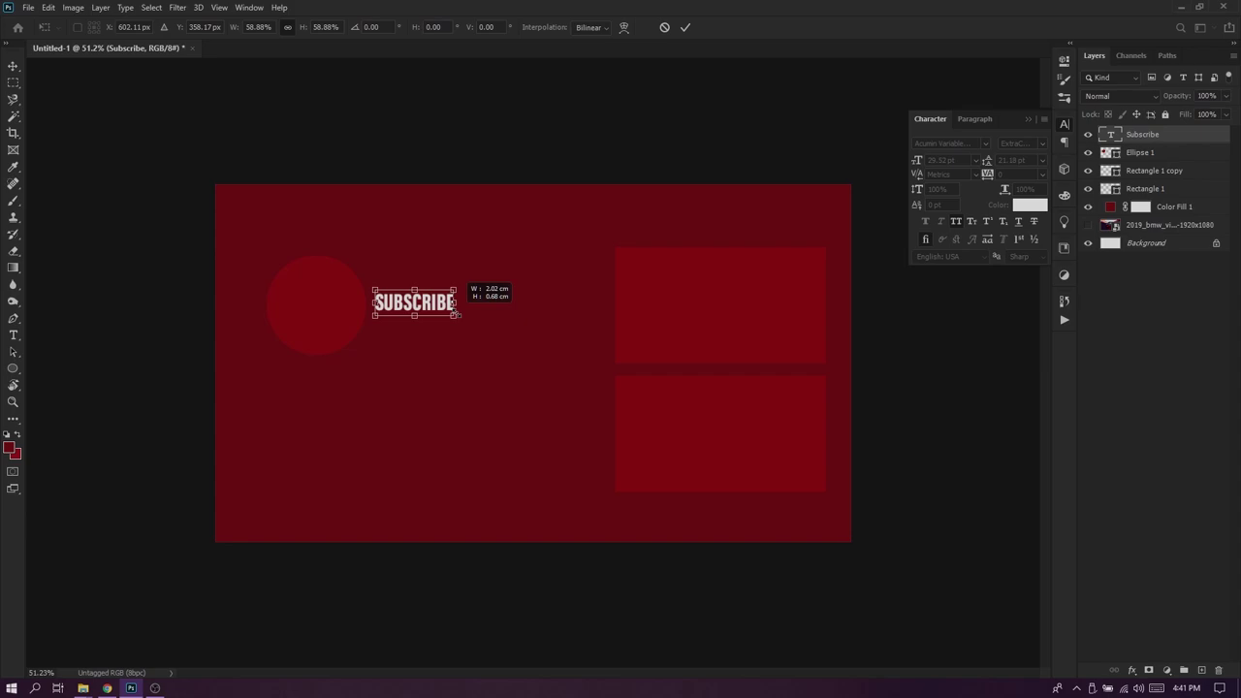
pyautogui.press('Return')
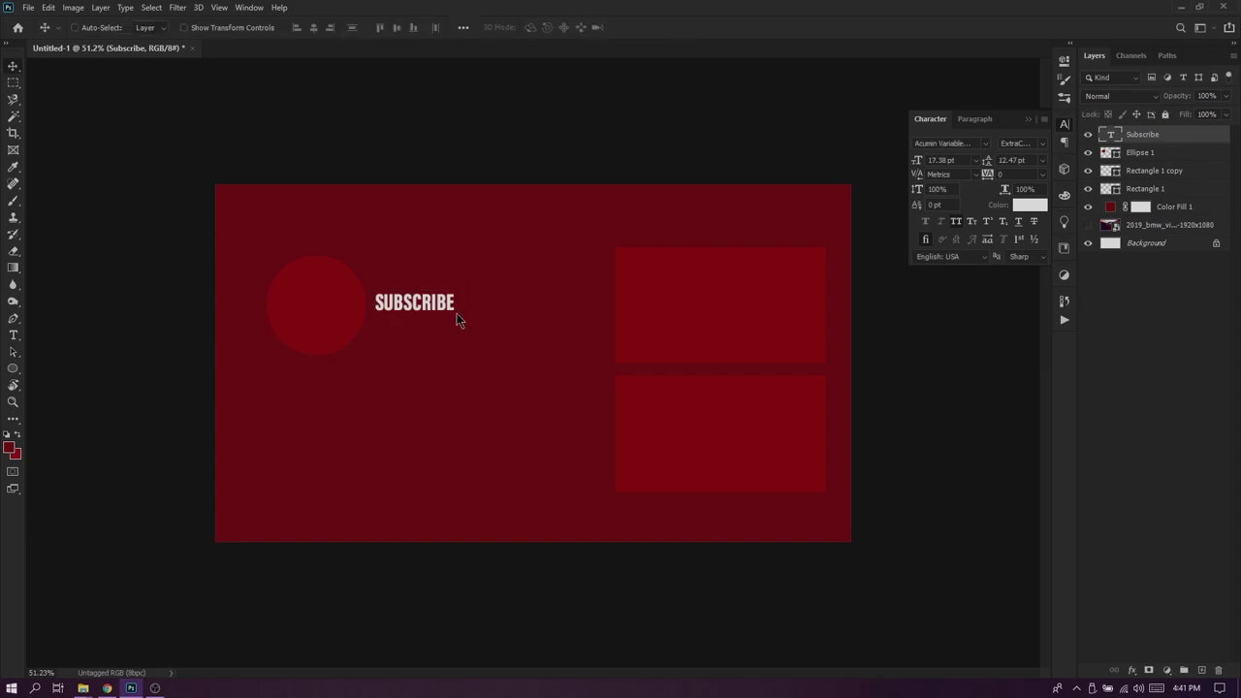
pyautogui.scroll(2, 456, 313)
pyautogui.doubleClick(416, 287)
# Extend the heading to read SUBSCRIBE US and commit it
pyautogui.click(413, 287)
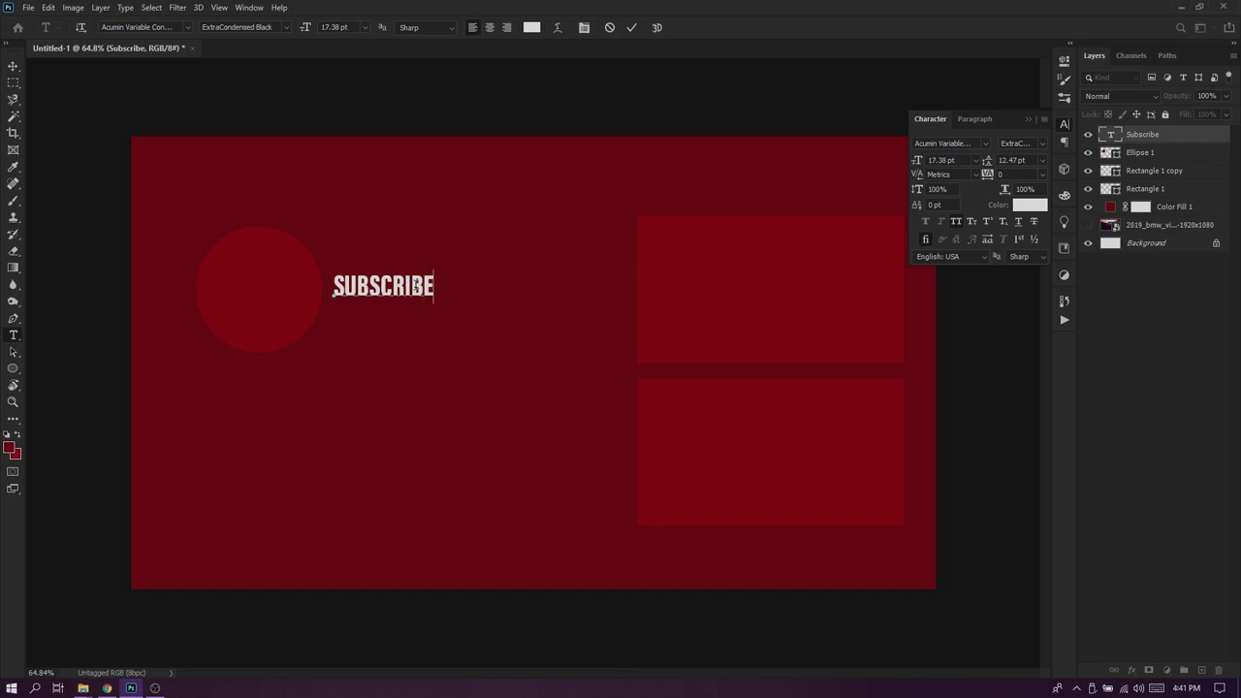
pyautogui.write(' US')
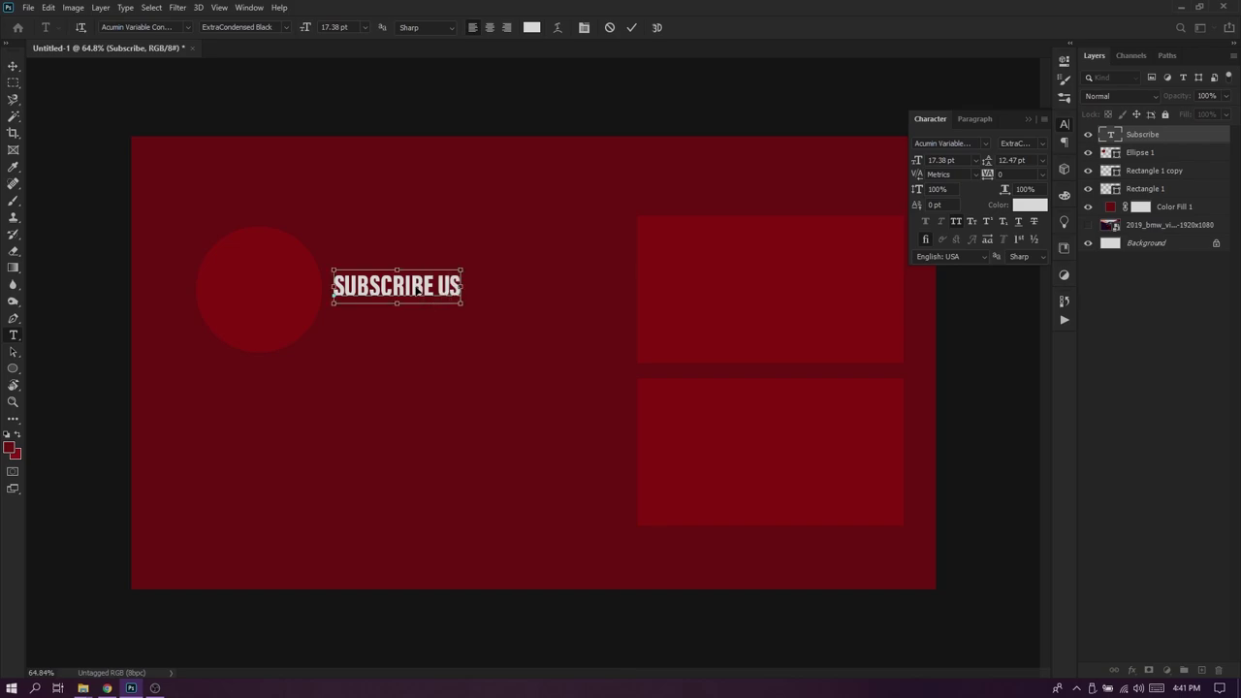
pyautogui.hotkey('ctrl', 'Return')
pyautogui.press('v')
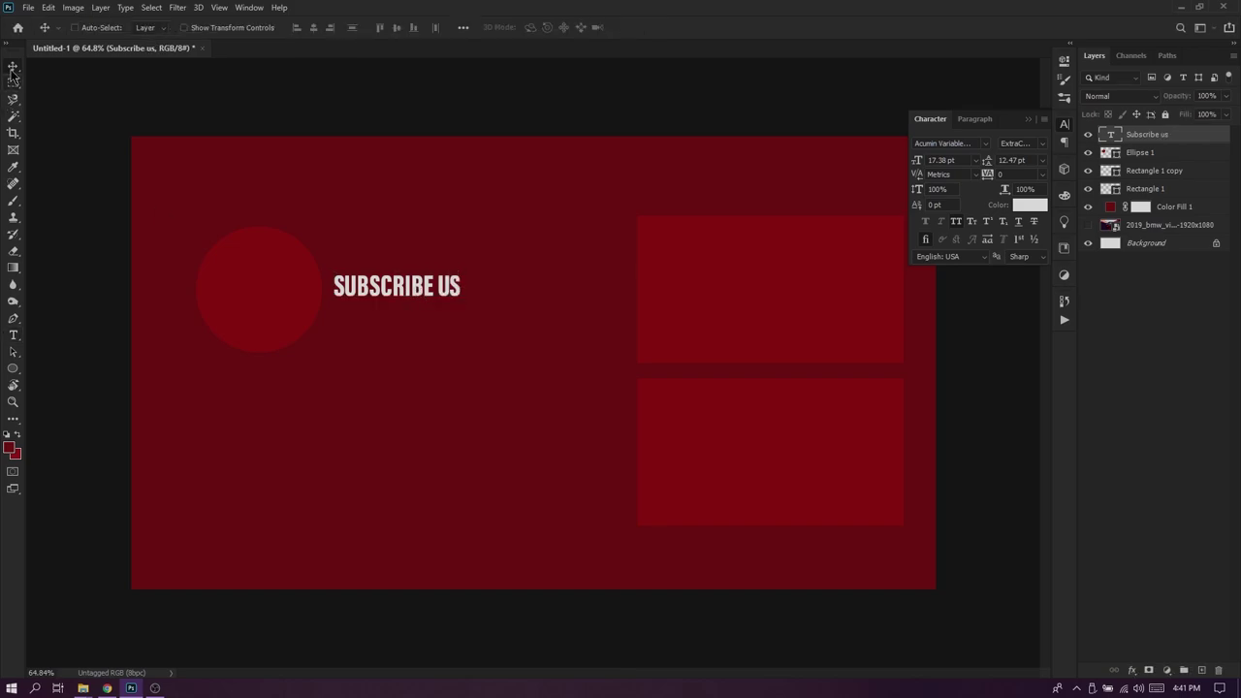
# Nudge SUBSCRIBE US down to line up with the circle and shrink it to 16.07 pt
pyautogui.moveTo(385, 291); pyautogui.dragTo(364, 288)
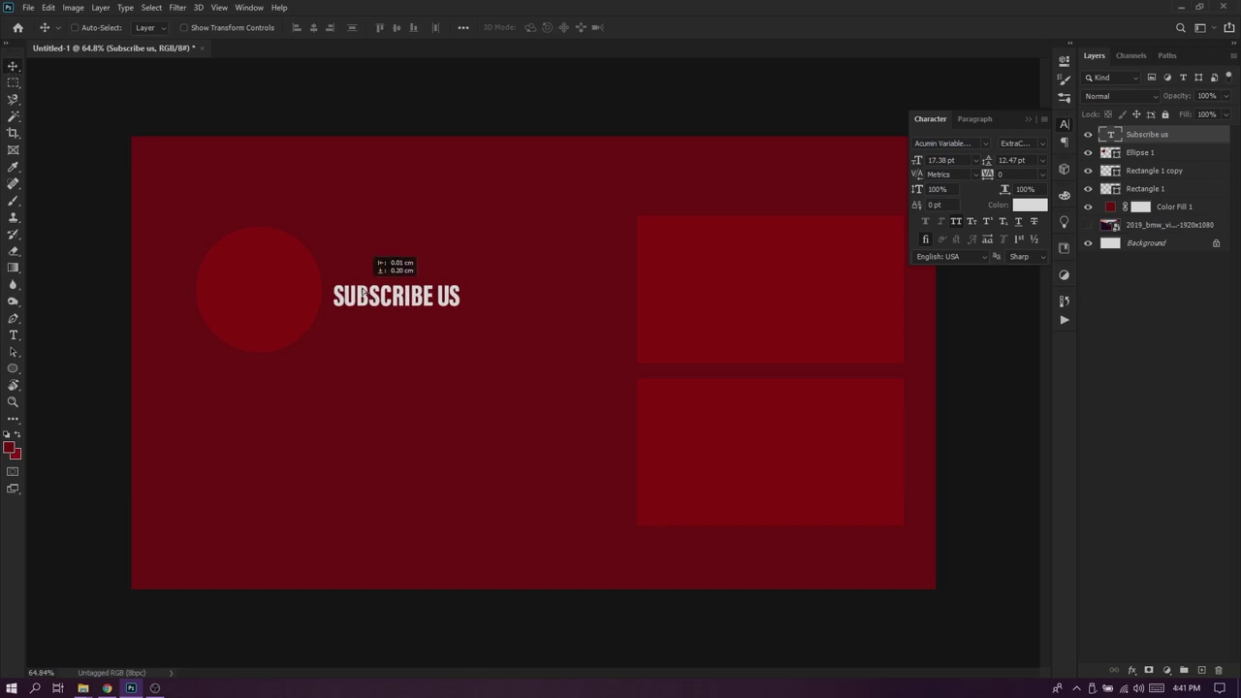
pyautogui.moveTo(363, 288); pyautogui.dragTo(366, 294)
pyautogui.hotkey('ctrl', 't')
pyautogui.moveTo(462, 315)
pyautogui.mouseDown()
pyautogui.moveTo(559, 351)
pyautogui.moveTo(449, 295)
pyautogui.moveTo(453, 310)
pyautogui.mouseUp()
pyautogui.press('Return')
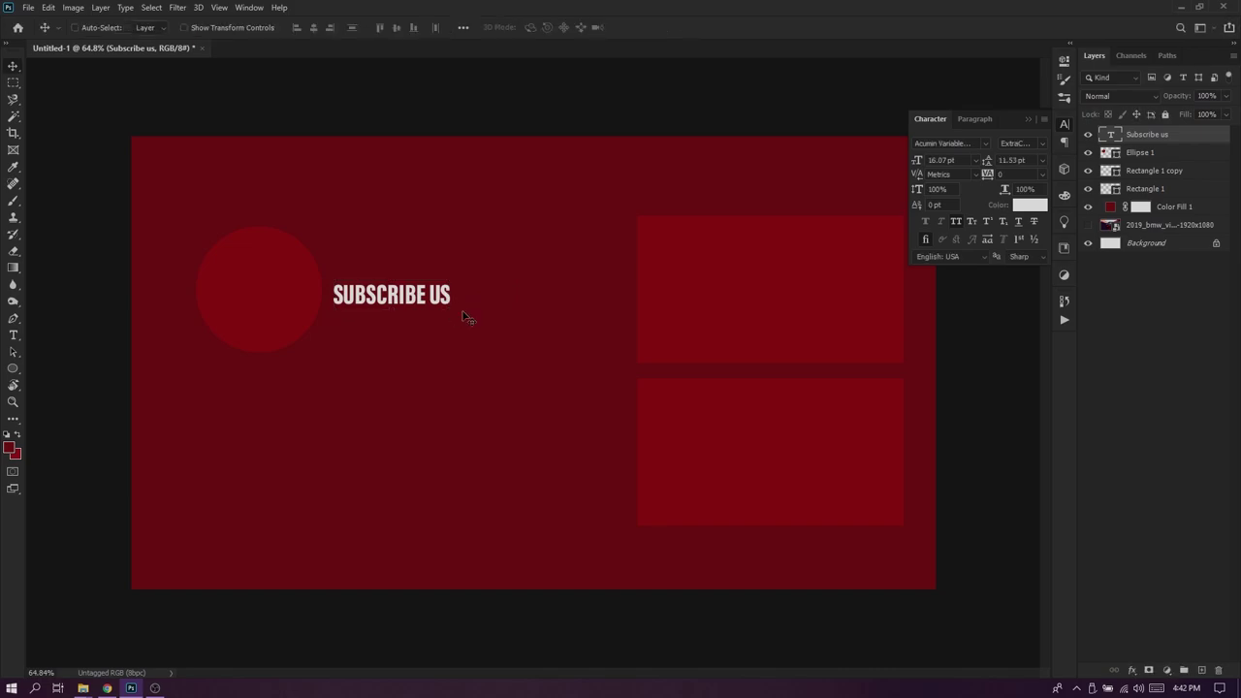
# Reselect the Subscribe us text layer and duplicate it
pyautogui.click(726, 320)
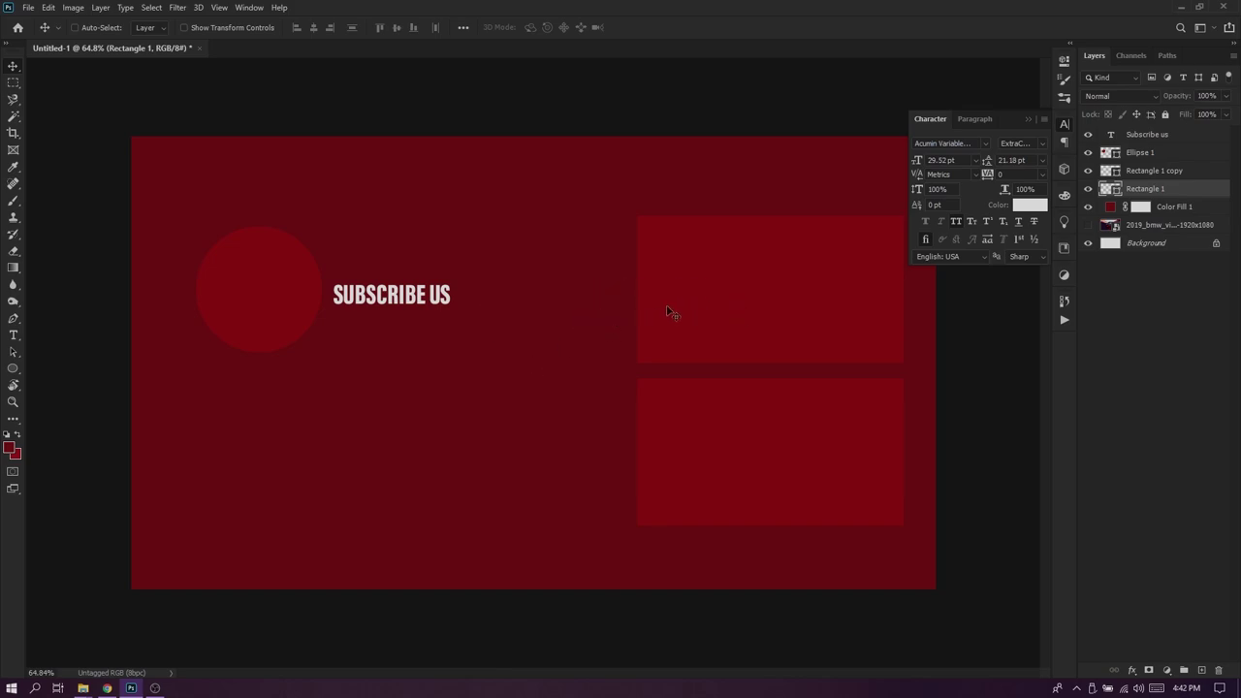
pyautogui.click(718, 448)
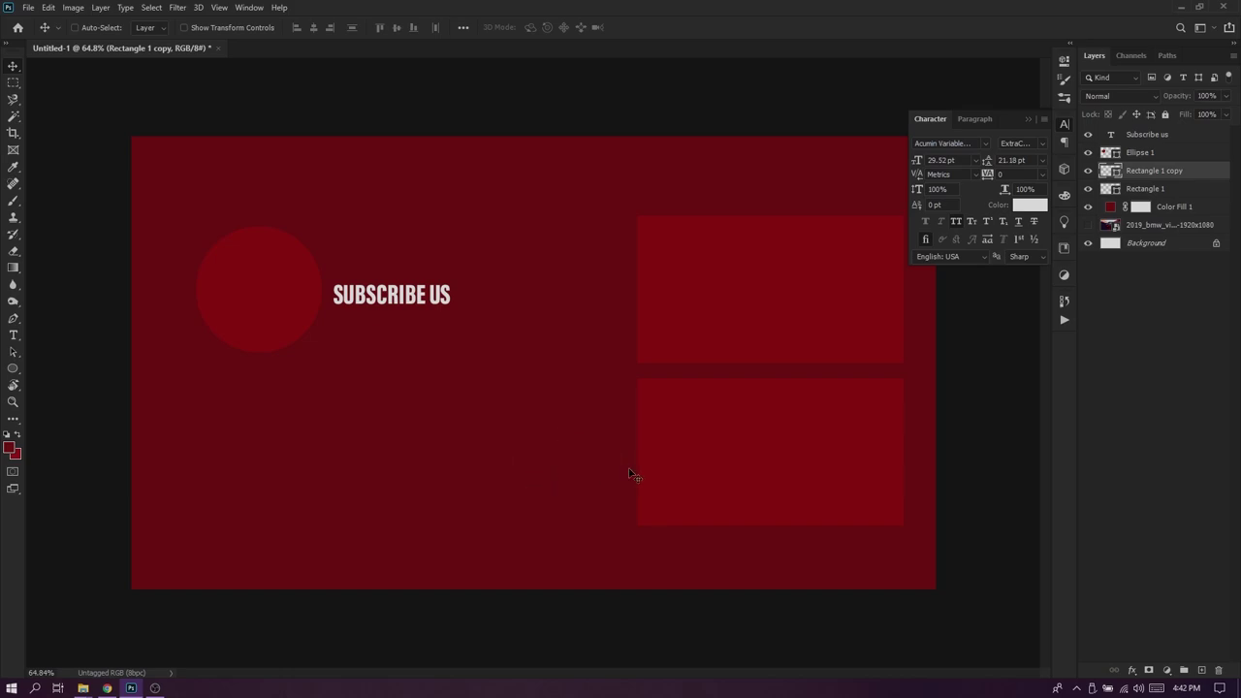
pyautogui.click(415, 298)
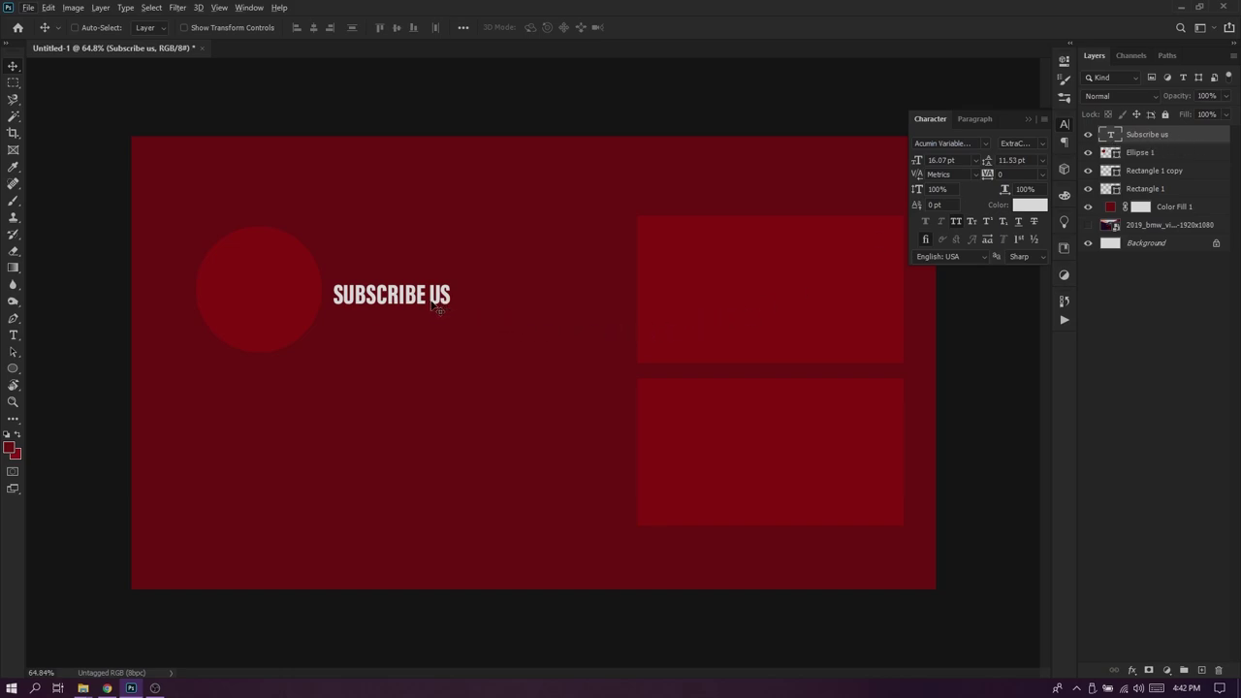
pyautogui.hotkey('ctrl', 'j')
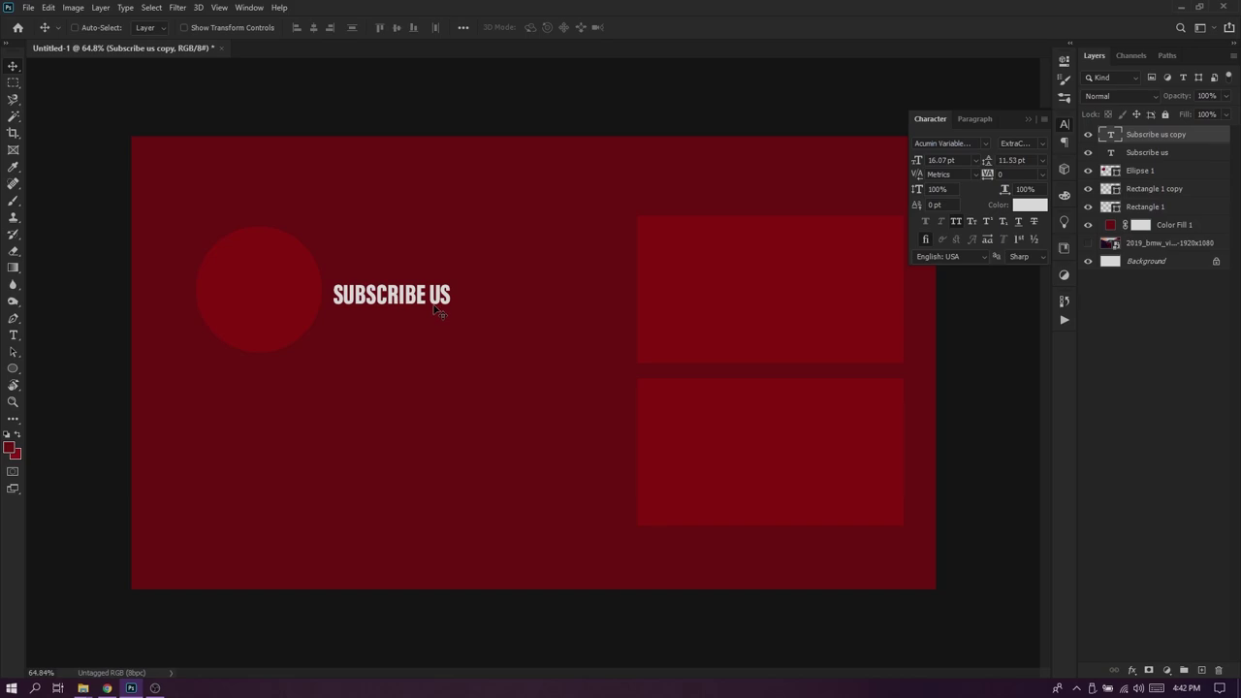
# Move the copy beside the lower rectangle, retype it as MORE VIDEOS, and duplicate it
pyautogui.moveTo(433, 306)
pyautogui.mouseDown()
pyautogui.moveTo(557, 412)
pyautogui.moveTo(576, 461)
pyautogui.mouseUp()
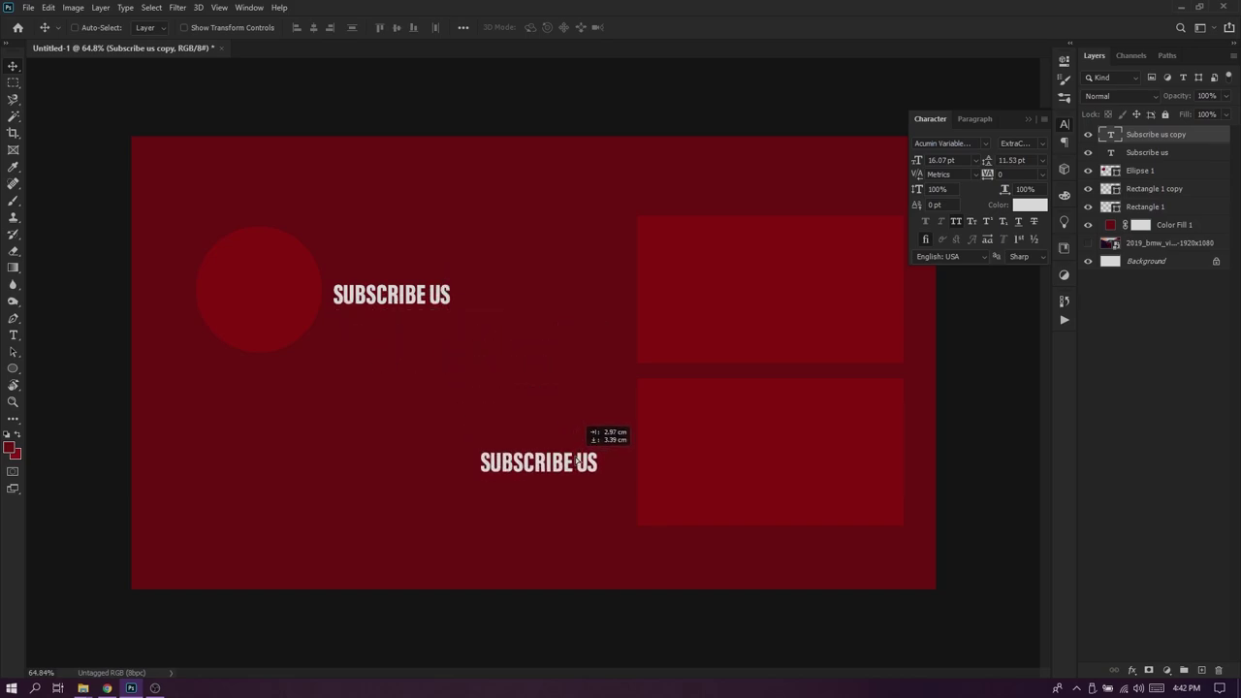
pyautogui.moveTo(577, 461); pyautogui.dragTo(587, 467)
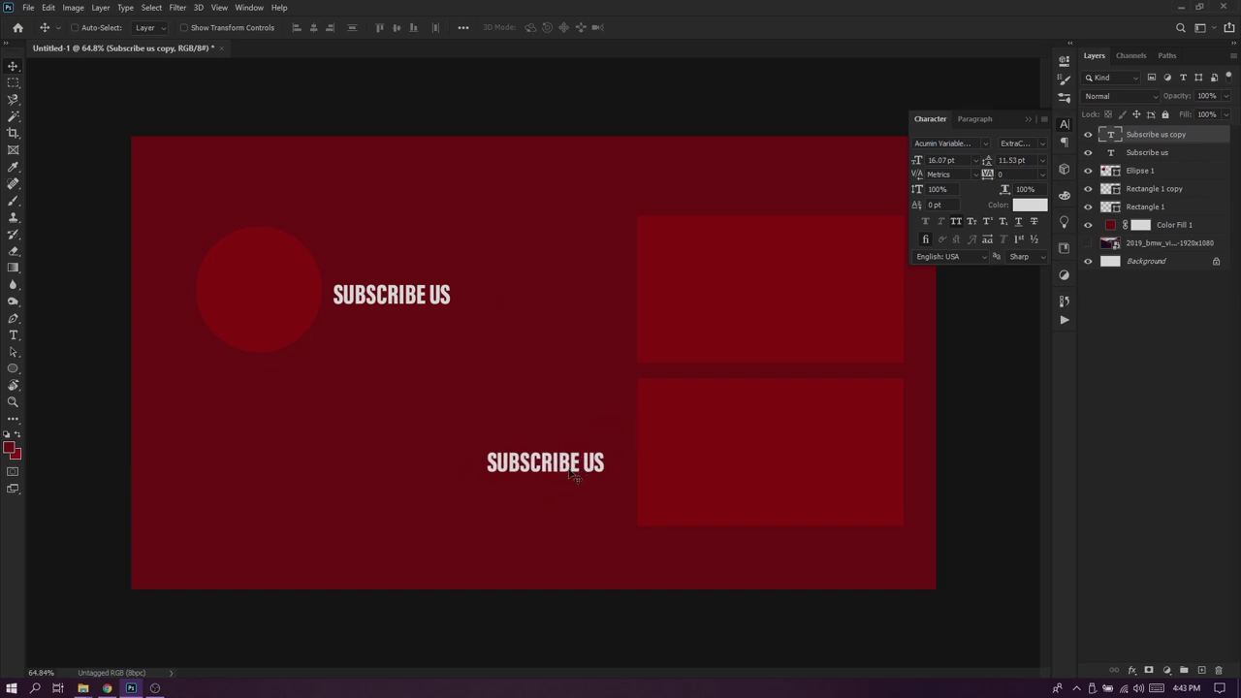
pyautogui.press('t')
pyautogui.doubleClick(545, 467)
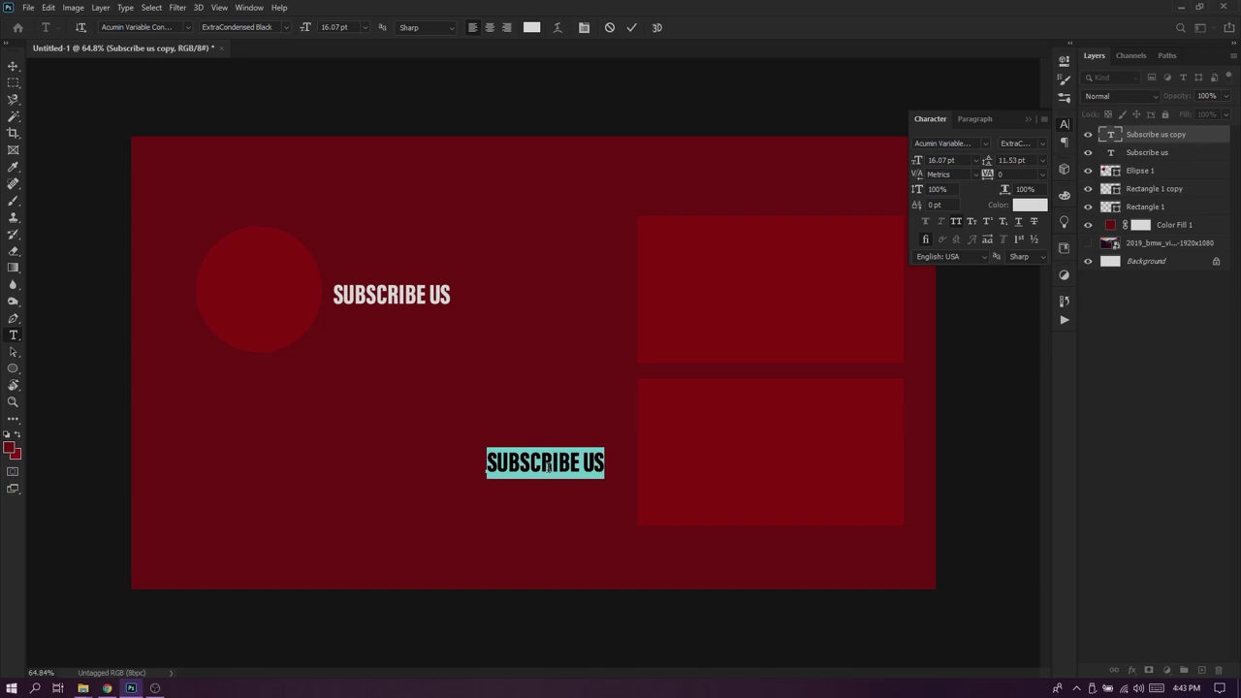
pyautogui.write('MORE VIDEOS')
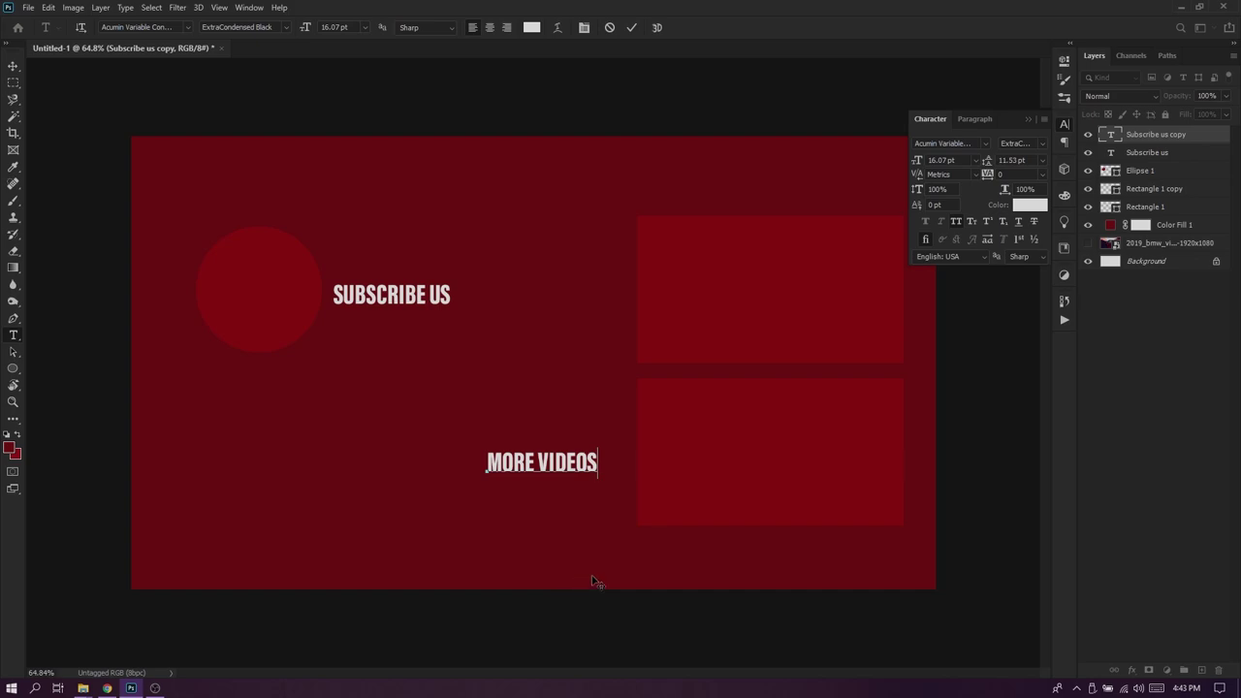
pyautogui.click(14, 66)
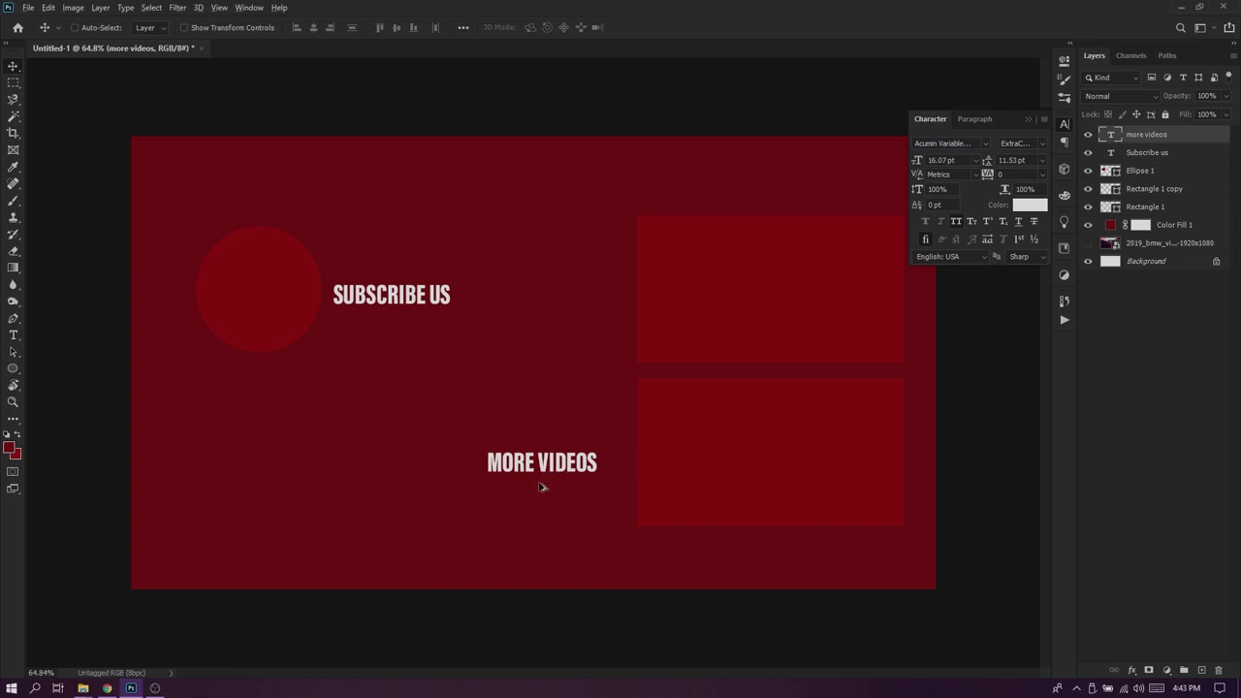
pyautogui.hotkey('ctrl', 'j')
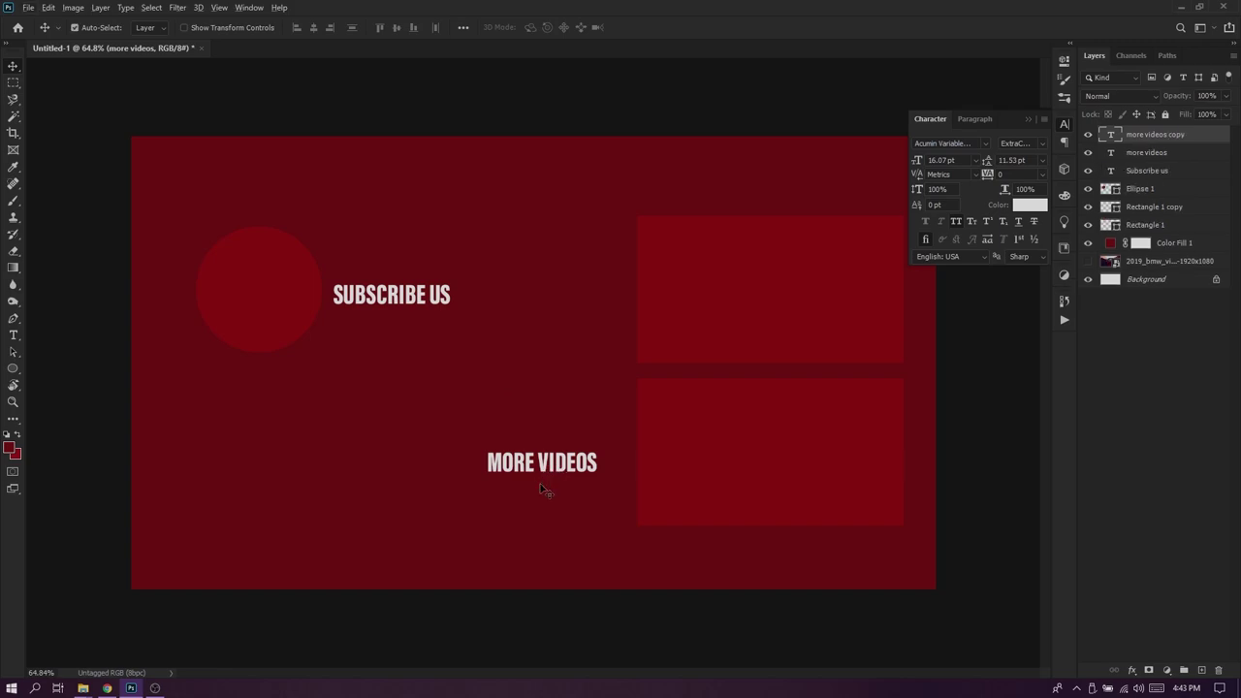
# Move the duplicate up level with SUBSCRIBE US and retype it as LAST UPLOAD
pyautogui.moveTo(554, 469); pyautogui.dragTo(560, 307)
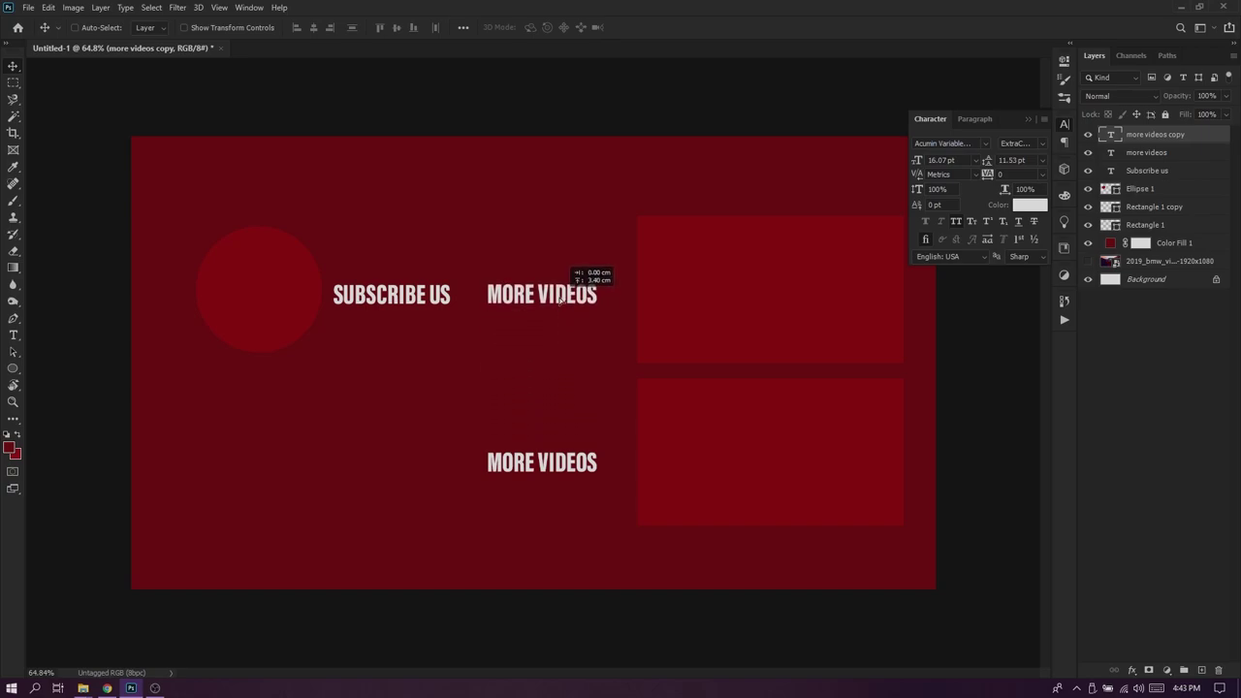
pyautogui.moveTo(560, 307); pyautogui.dragTo(563, 302)
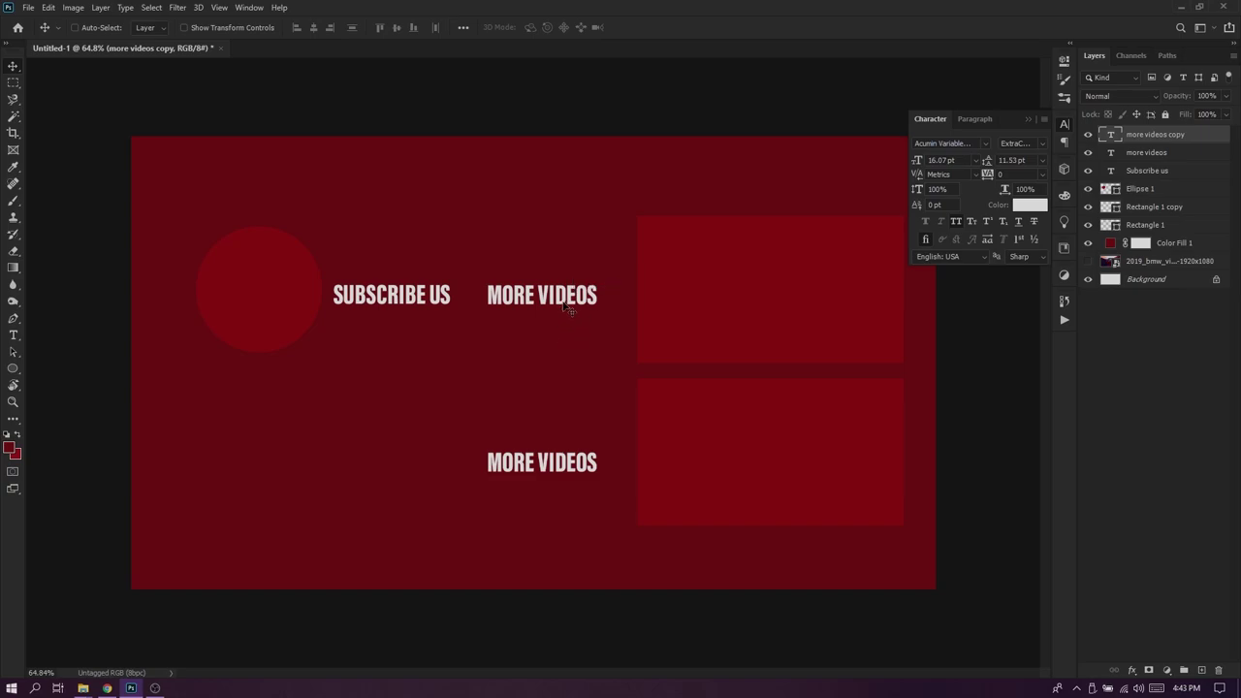
pyautogui.press('t')
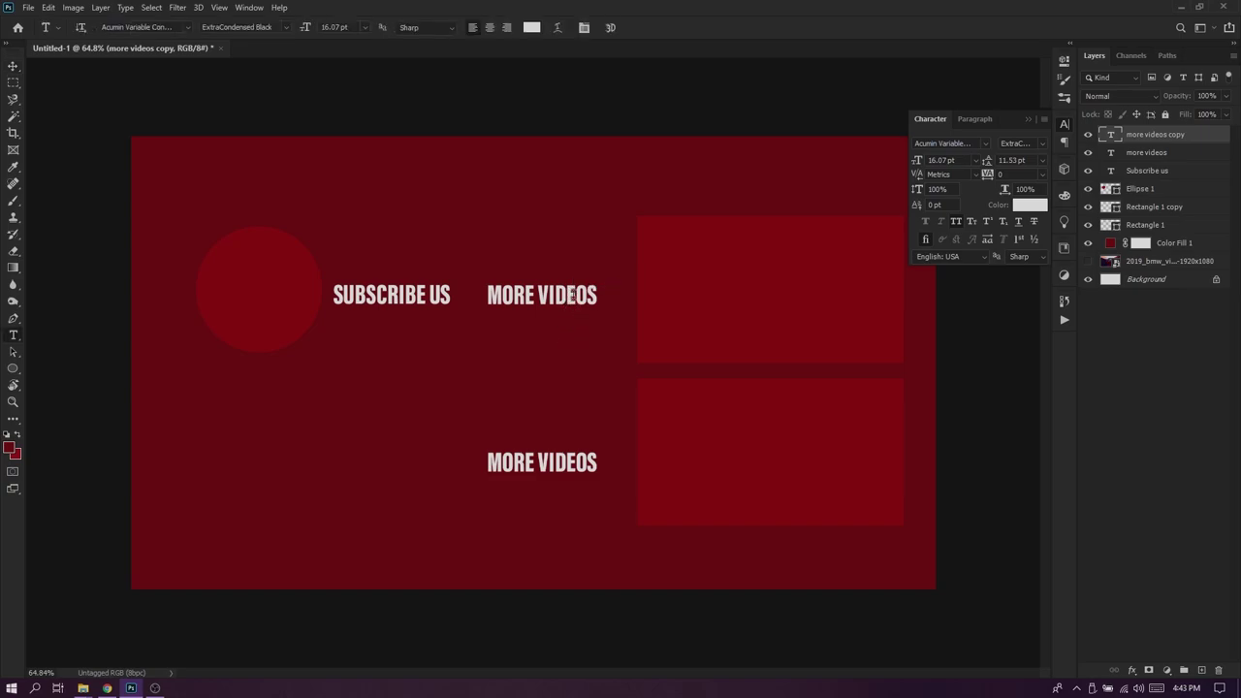
pyautogui.doubleClick(572, 296)
pyautogui.tripleClick(572, 296)
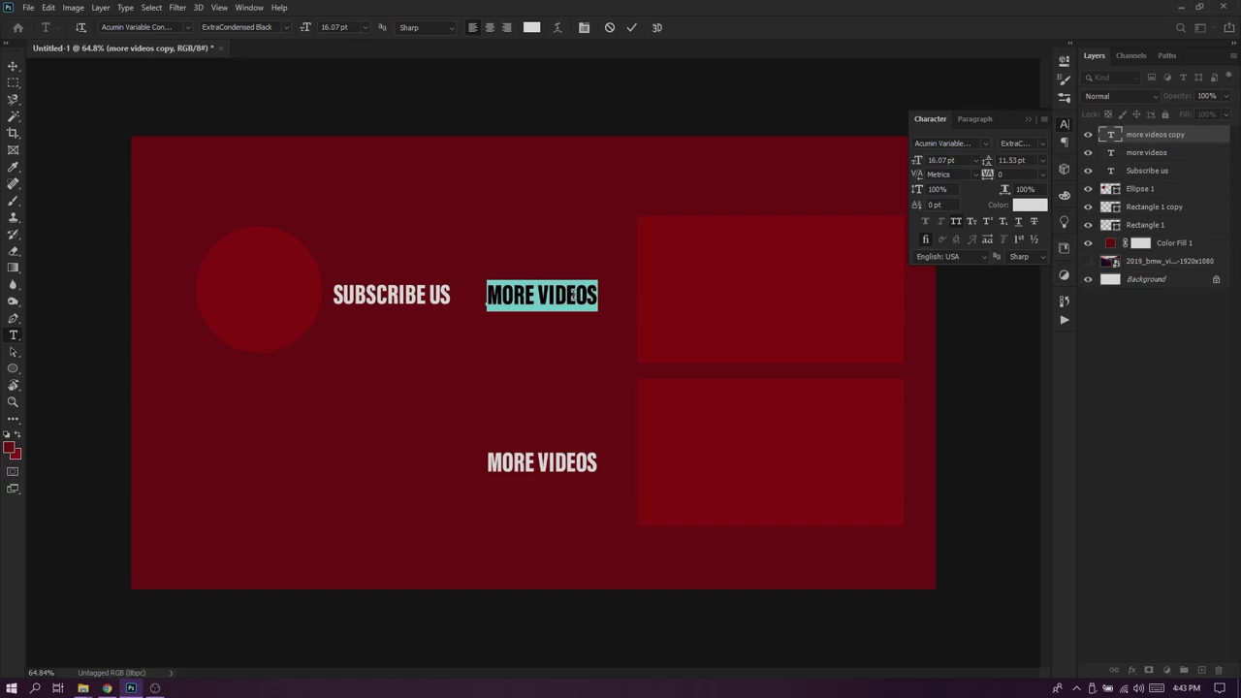
pyautogui.write('LAST UPLOAD')
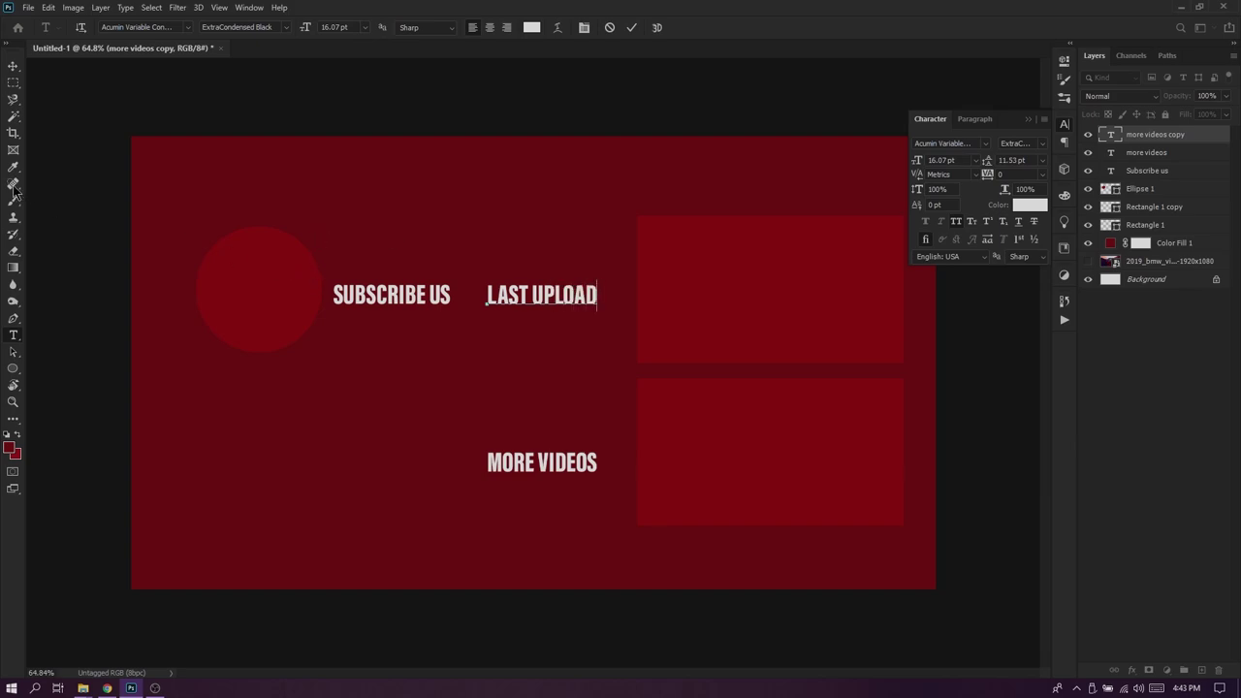
pyautogui.click(13, 67)
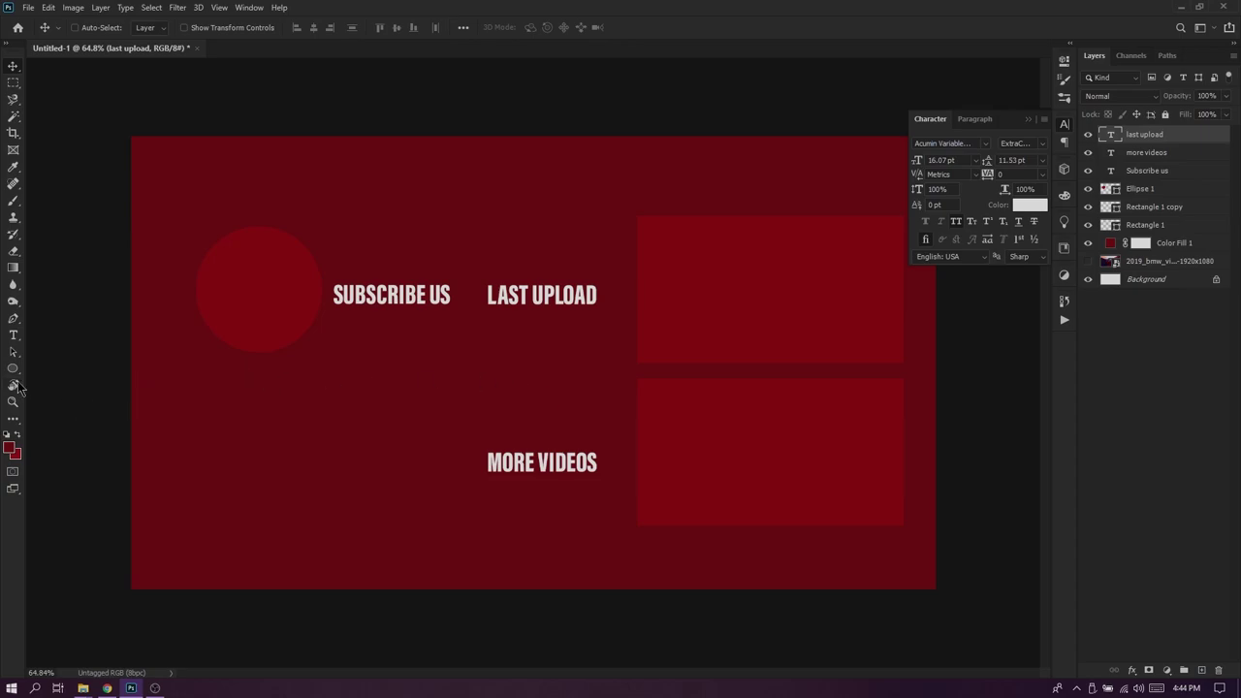
pyautogui.click(13, 371)
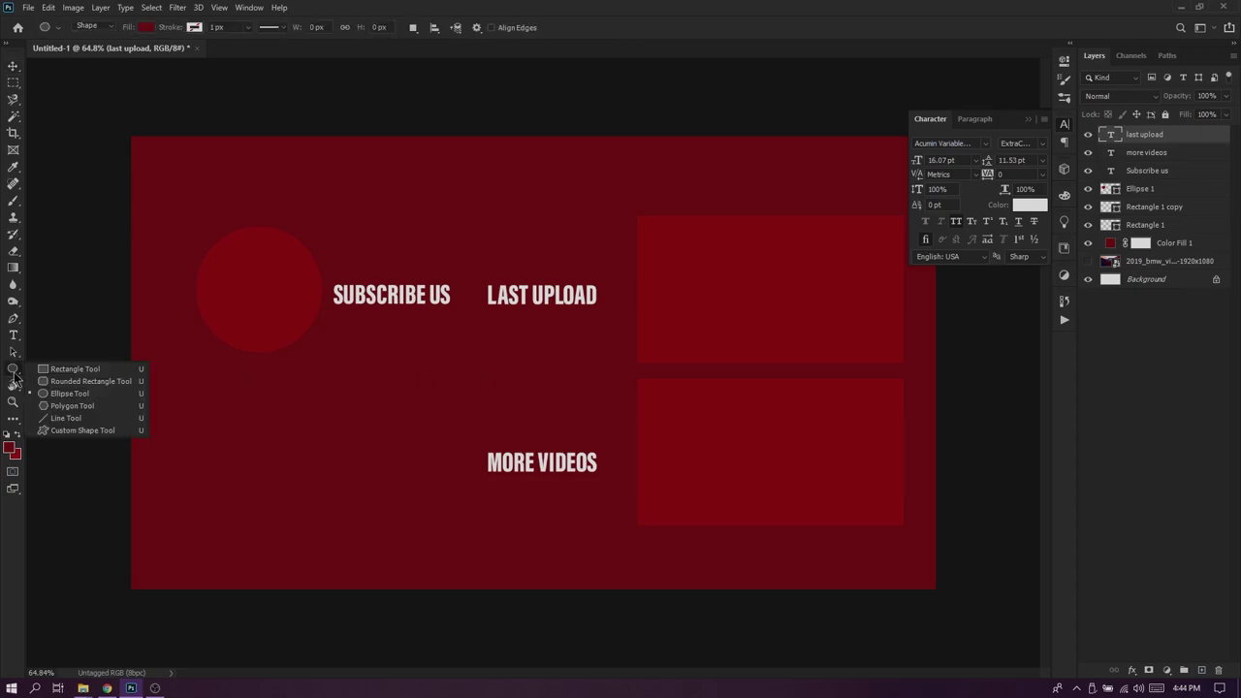
pyautogui.click(71, 394)
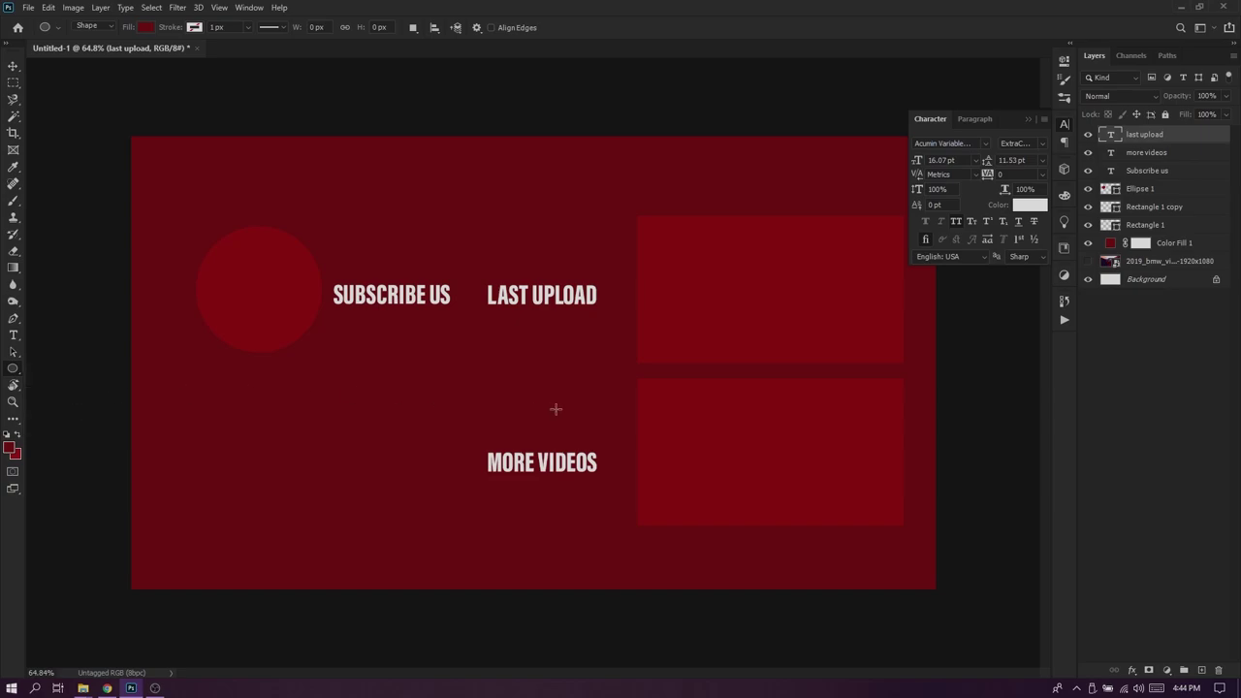
# Draw a small 64 × 64 px circle, Ellipse 2, near LAST UPLOAD
pyautogui.moveTo(506, 378); pyautogui.dragTo(522, 391)
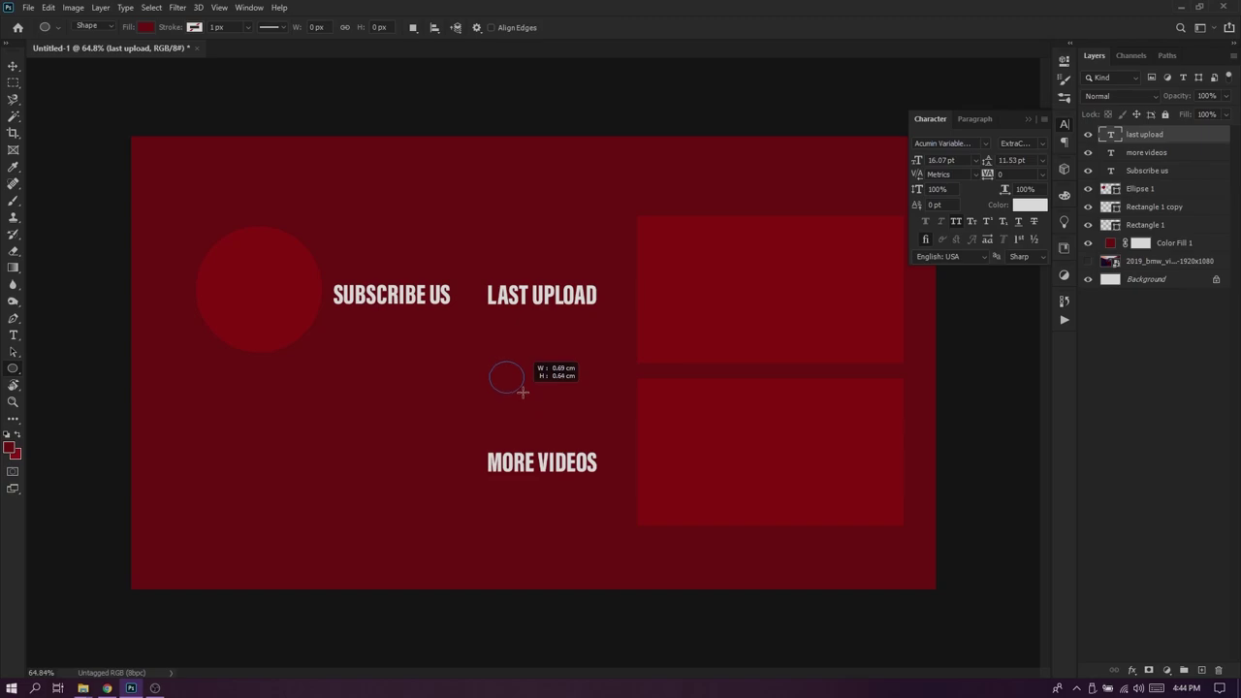
pyautogui.moveTo(522, 392); pyautogui.dragTo(520, 391)
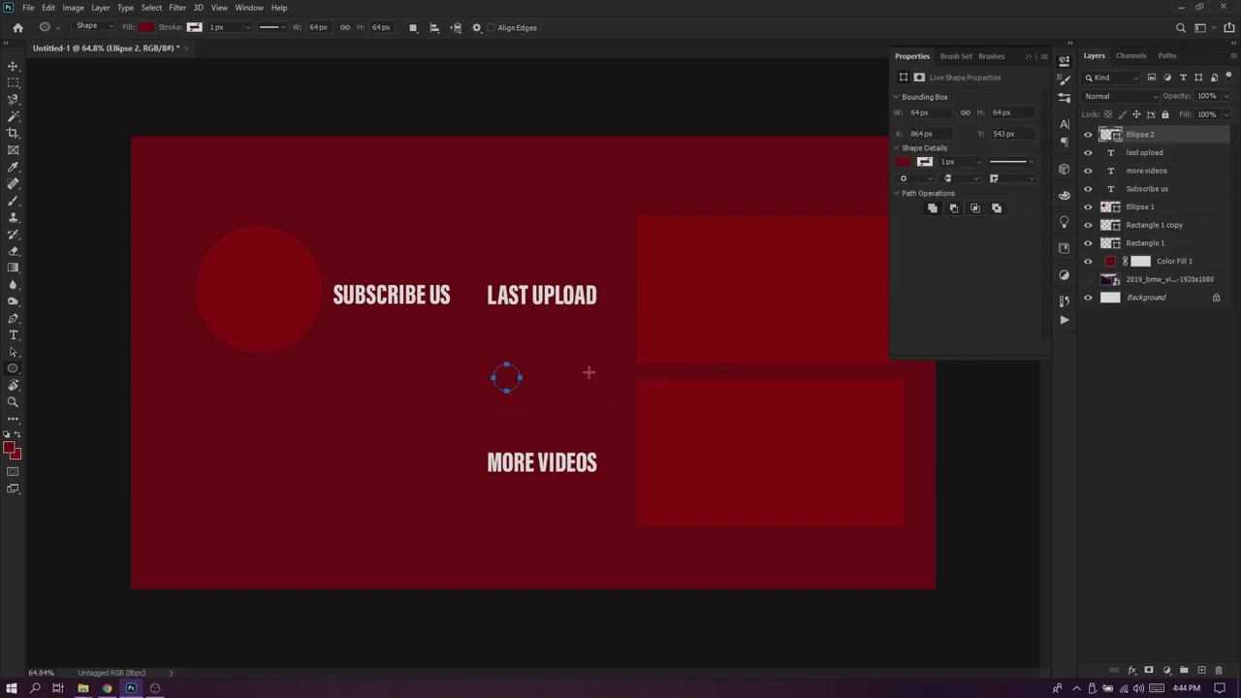
pyautogui.click(13, 66)
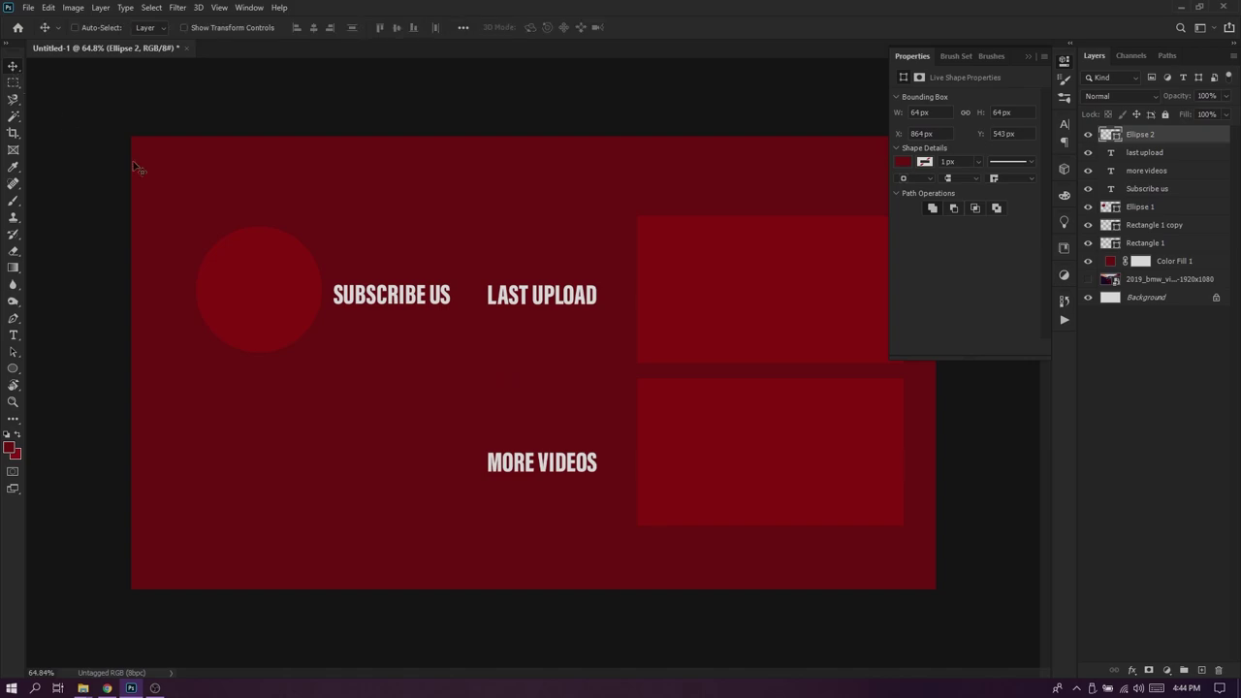
pyautogui.moveTo(582, 381)
pyautogui.mouseDown()
pyautogui.moveTo(604, 382)
pyautogui.moveTo(595, 364)
pyautogui.moveTo(609, 328)
pyautogui.mouseUp()
# Fill Ellipse 2 with the red 9f1414
pyautogui.doubleClick(1108, 135)
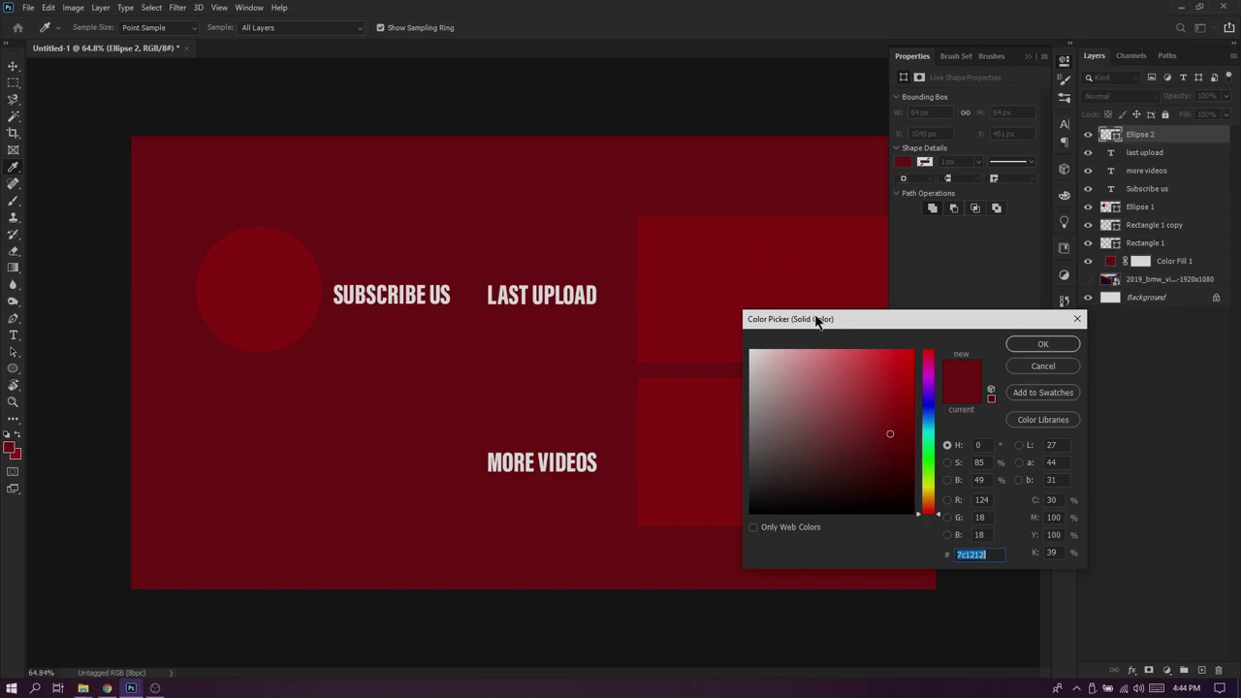
pyautogui.moveTo(822, 333); pyautogui.dragTo(876, 331)
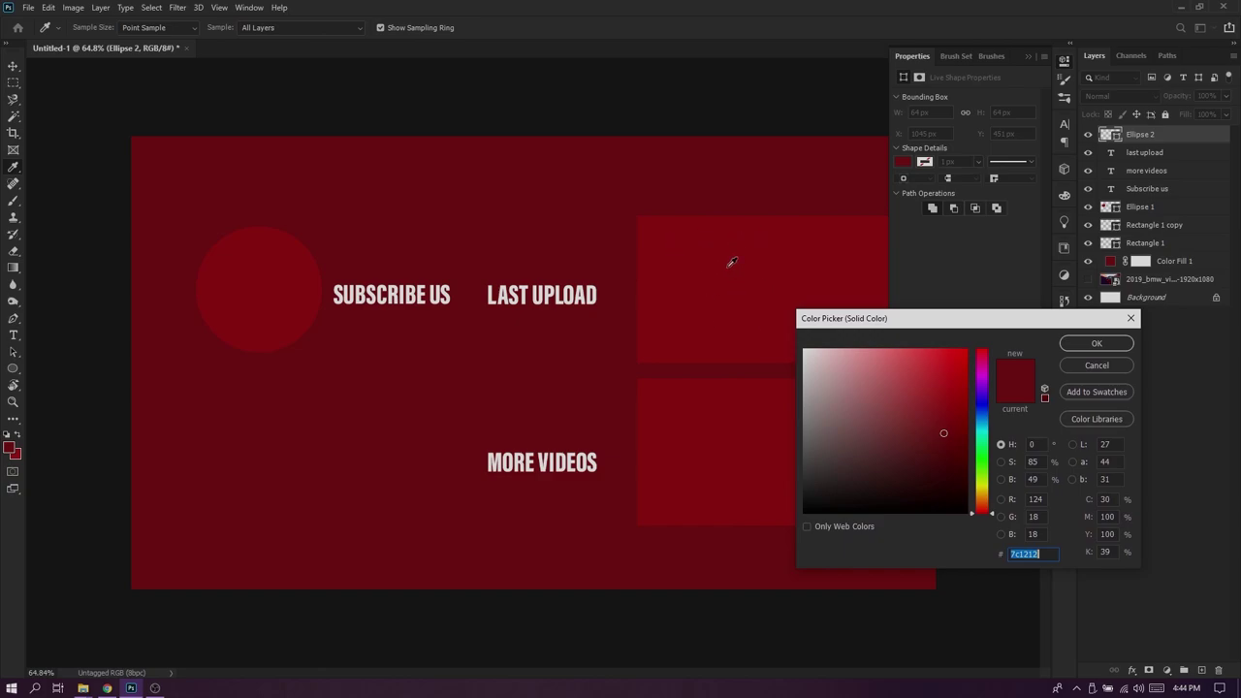
pyautogui.write('9f1414')
pyautogui.click(1093, 345)
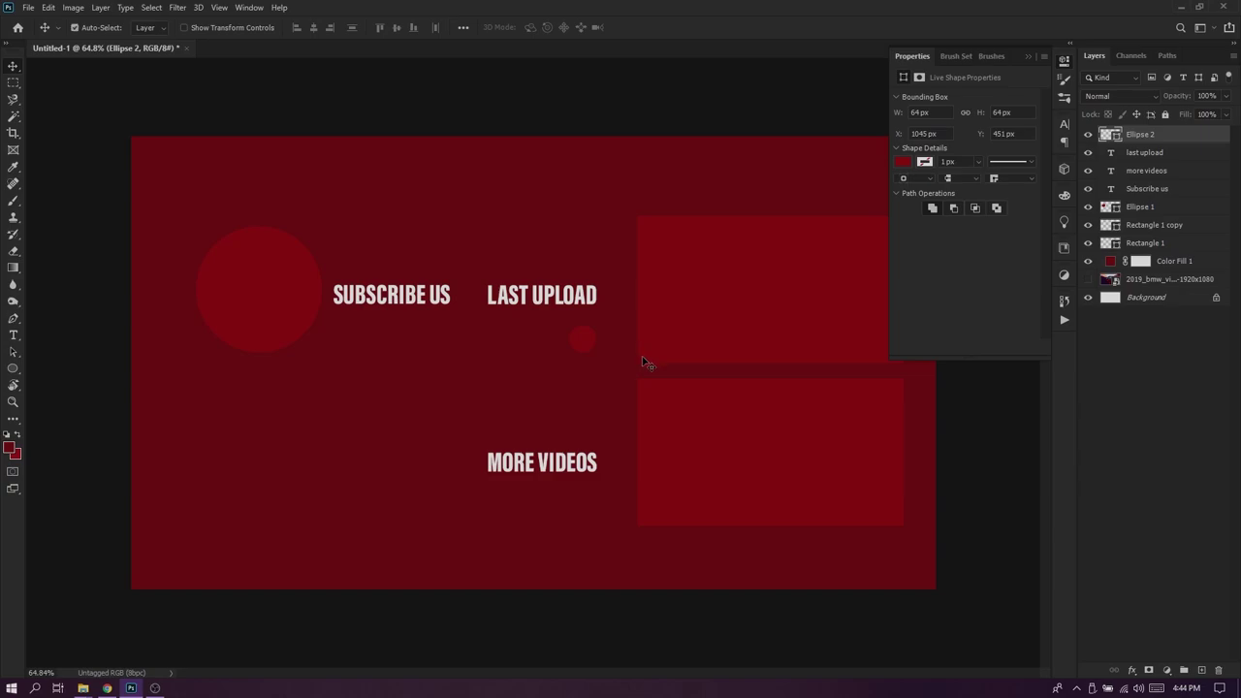
# Zoom to 100% and position the small red circle just right of LAST UPLOAD
pyautogui.hotkey('ctrl', '1')
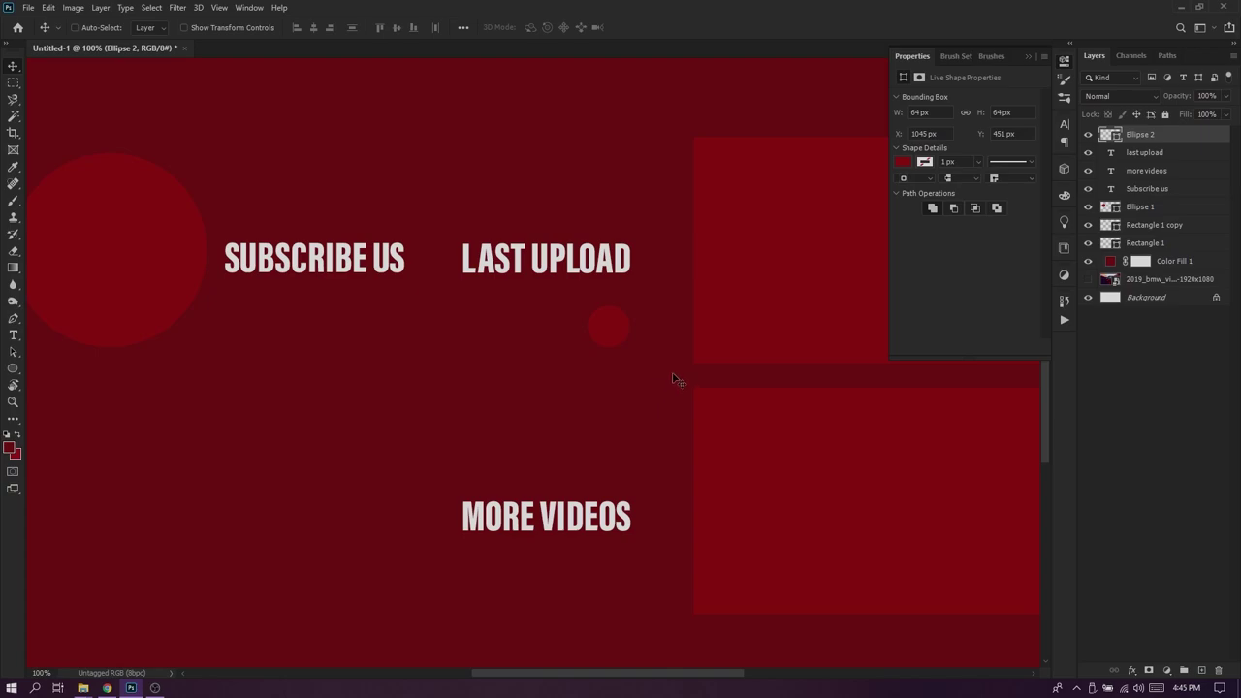
pyautogui.moveTo(696, 288)
pyautogui.mouseDown()
pyautogui.moveTo(546, 421)
pyautogui.moveTo(615, 243)
pyautogui.moveTo(562, 353)
pyautogui.moveTo(438, 400)
pyautogui.mouseUp()
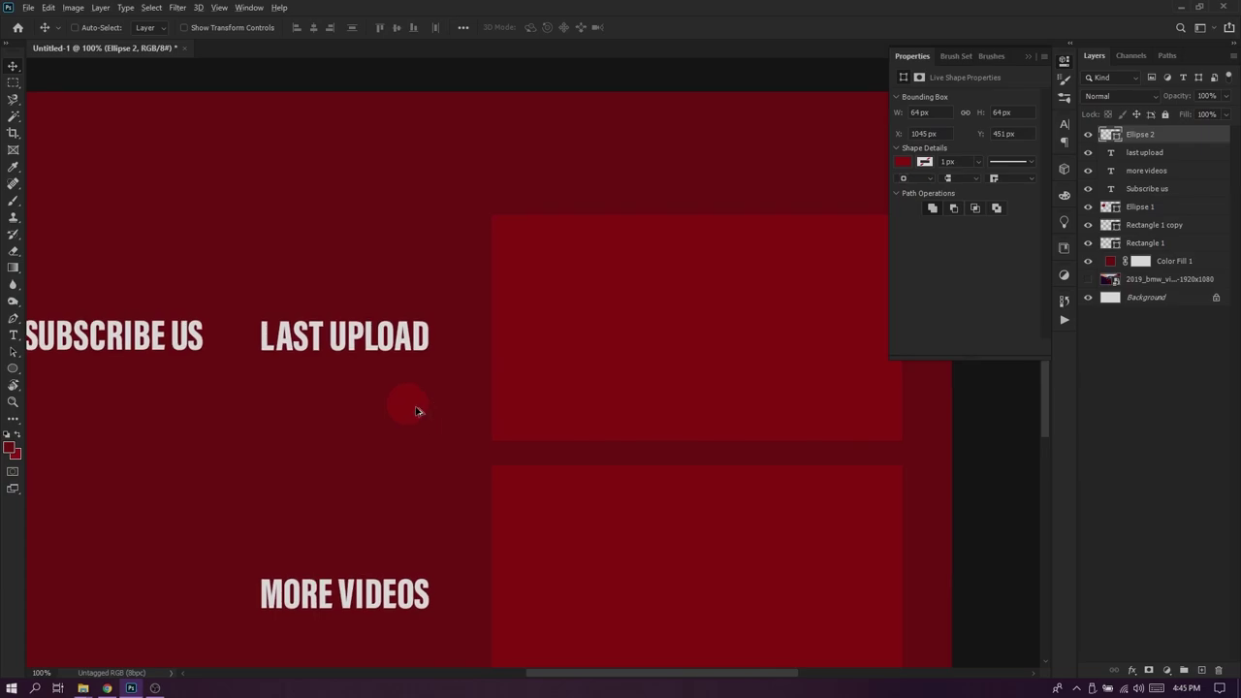
pyautogui.moveTo(421, 416)
pyautogui.mouseDown()
pyautogui.moveTo(466, 376)
pyautogui.moveTo(463, 353)
pyautogui.mouseUp()
pyautogui.moveTo(463, 353); pyautogui.dragTo(461, 348)
pyautogui.hotkey('ctrl', '+')
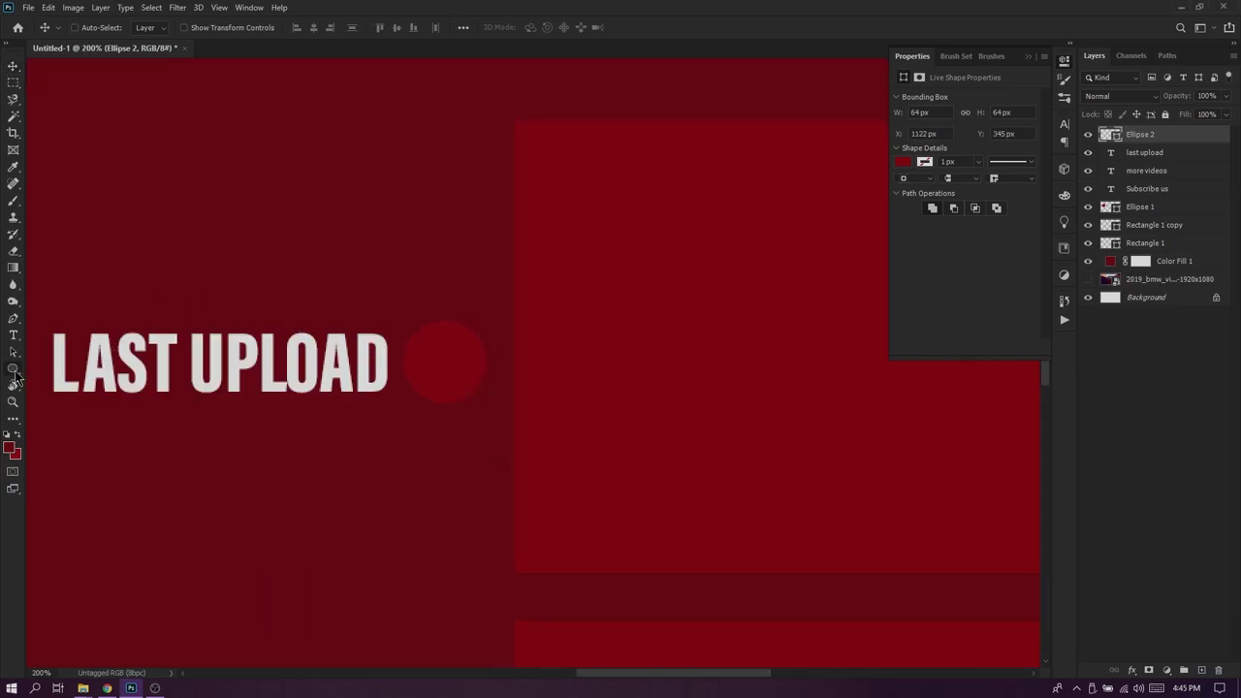
pyautogui.rightClick(13, 369)
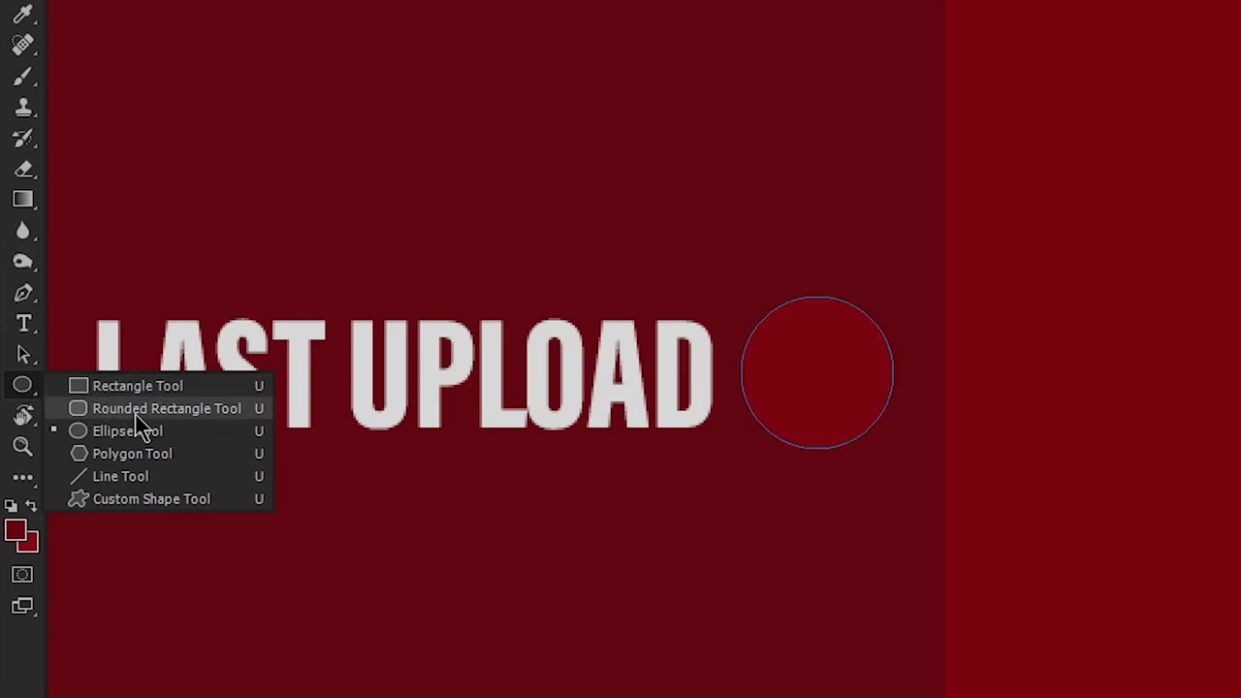
pyautogui.click(173, 501)
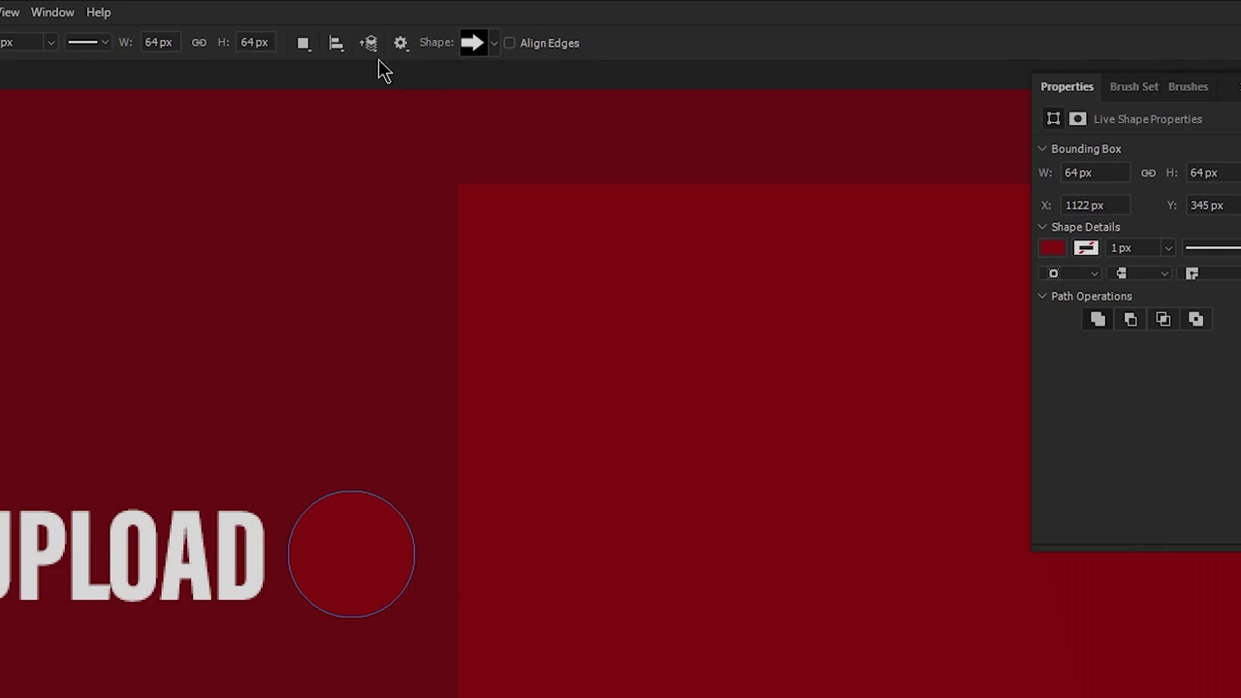
# Draw a small 16 × 17 px chevron custom shape, Arrow 2 1, just above the red circle
pyautogui.click(495, 44)
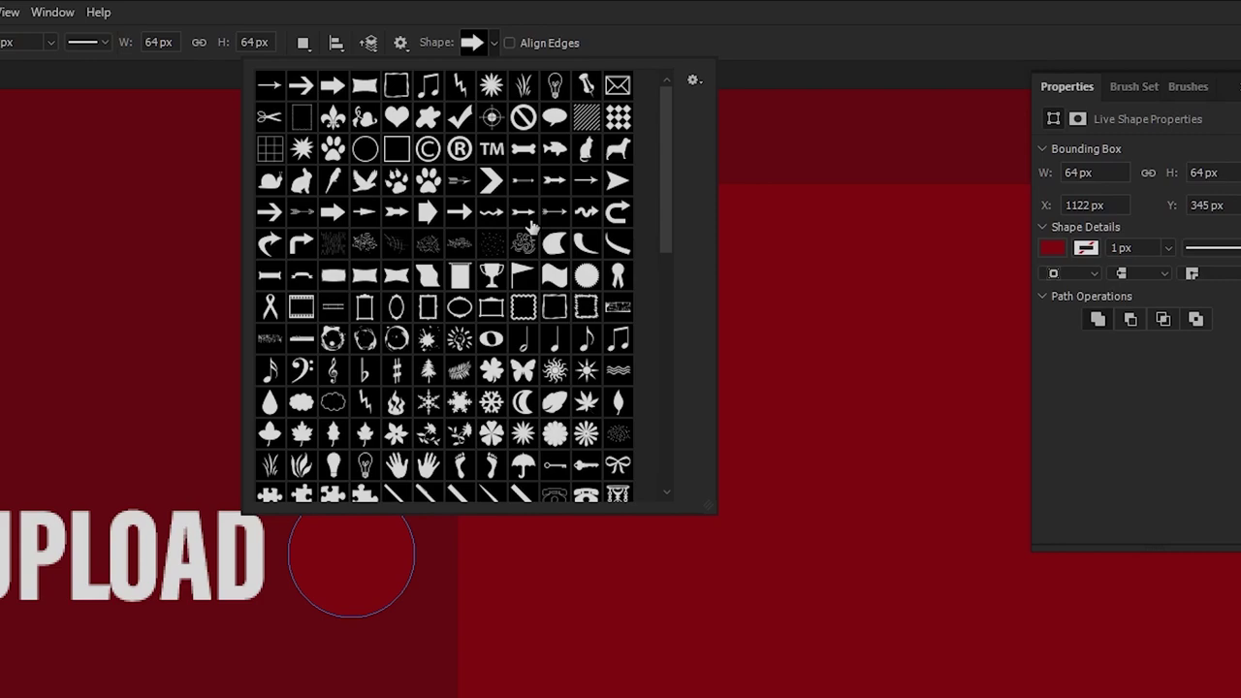
pyautogui.click(492, 181)
pyautogui.doubleClick(491, 182)
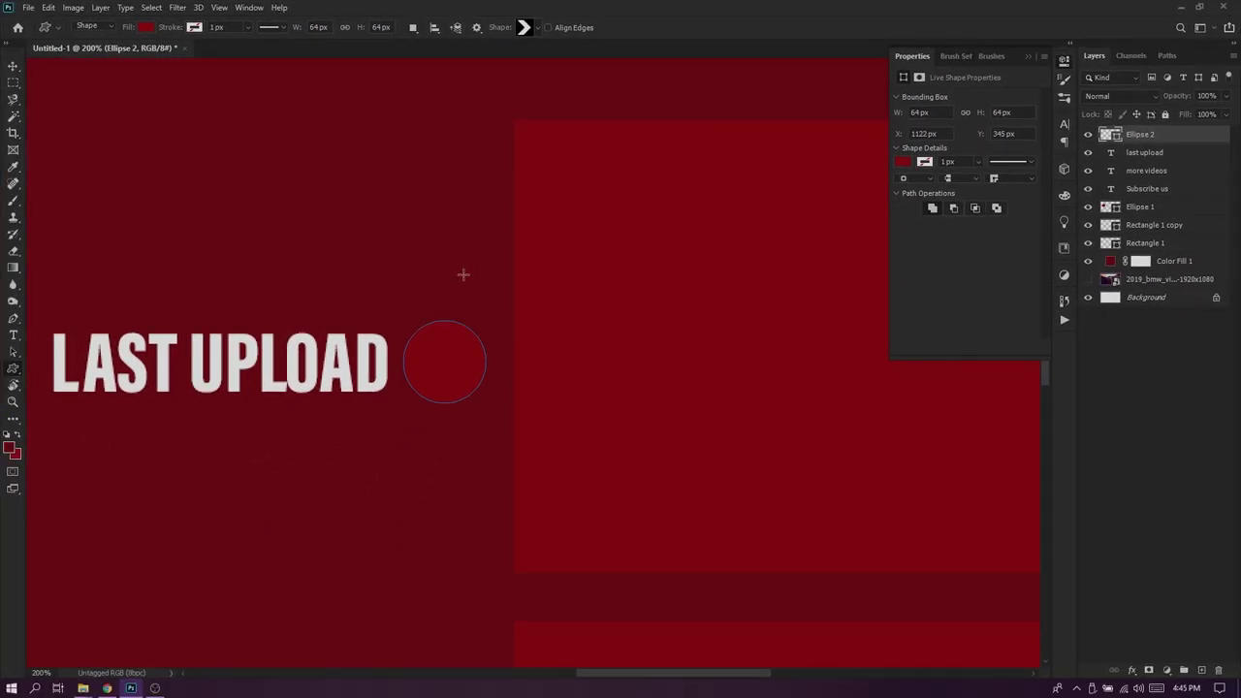
pyautogui.moveTo(477, 257); pyautogui.dragTo(495, 287)
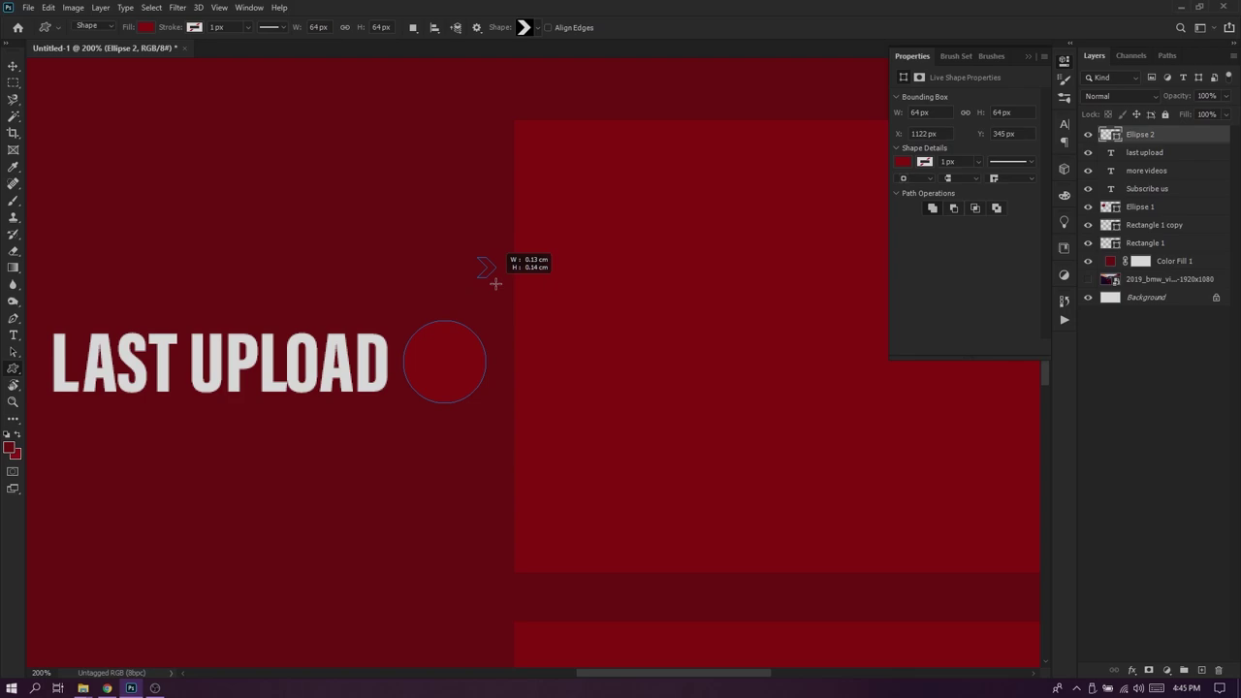
pyautogui.moveTo(496, 287); pyautogui.dragTo(497, 285)
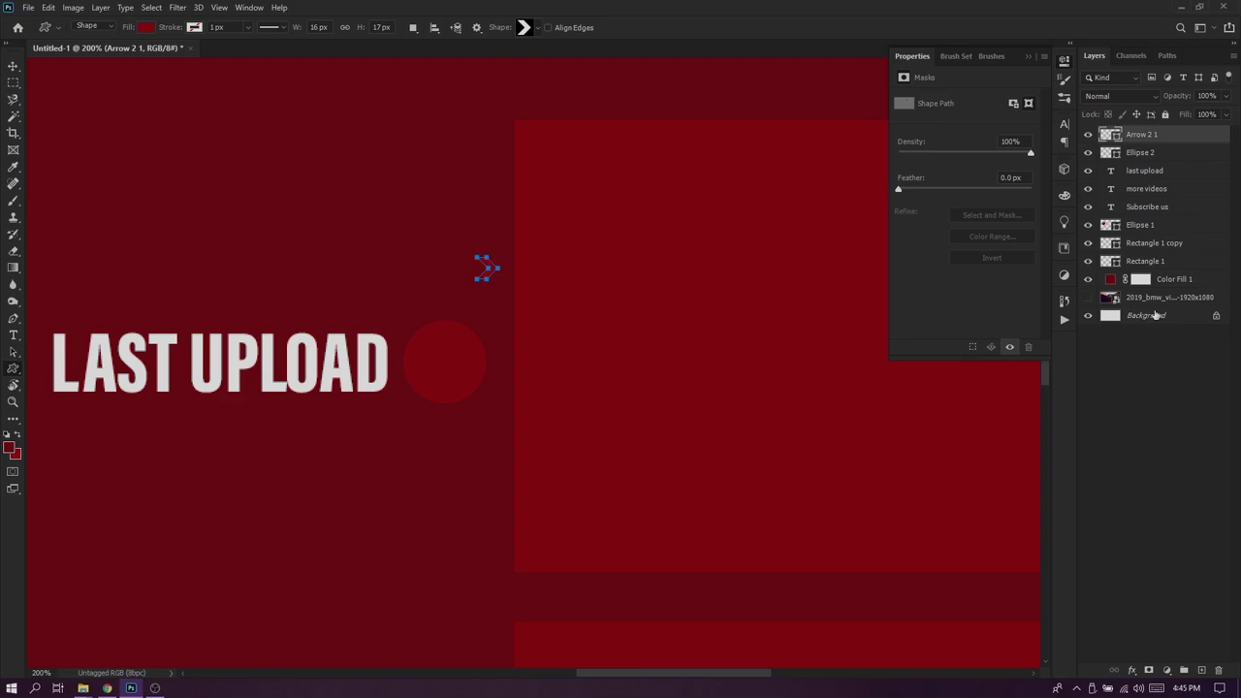
# Set the Arrow 2 1 chevron's fill colour to white (ffffff)
pyautogui.doubleClick(1109, 135)
pyautogui.moveTo(925, 404); pyautogui.dragTo(725, 270)
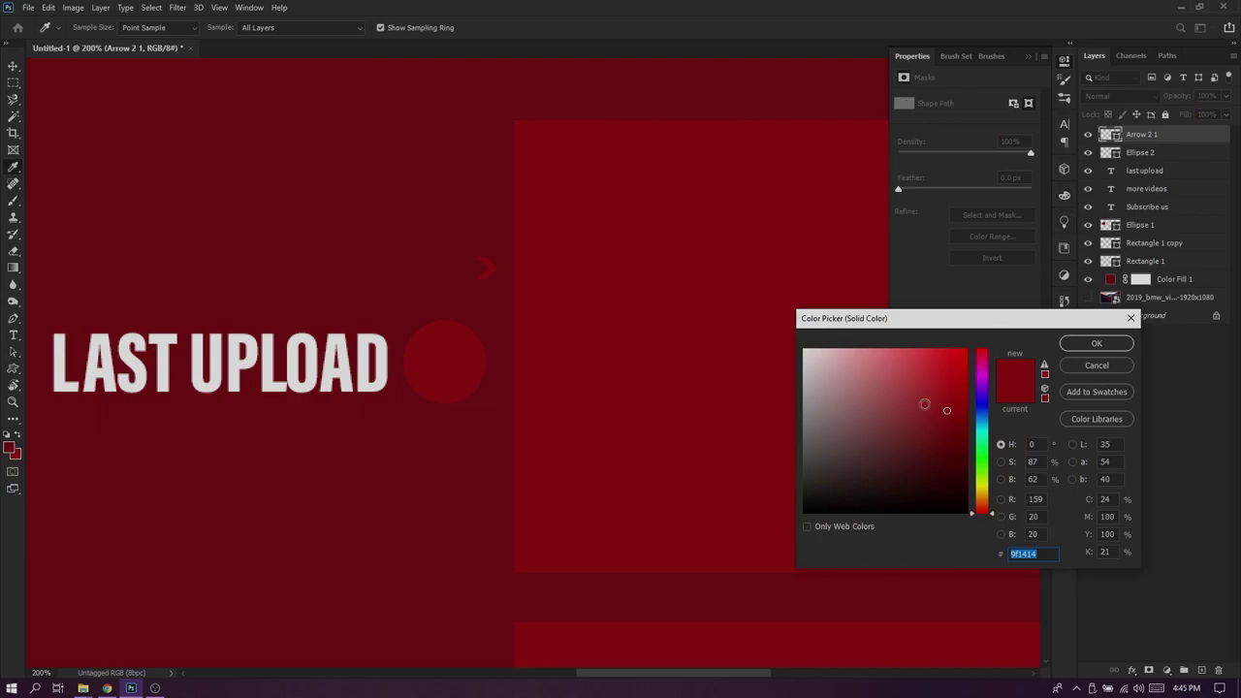
pyautogui.click(1115, 347)
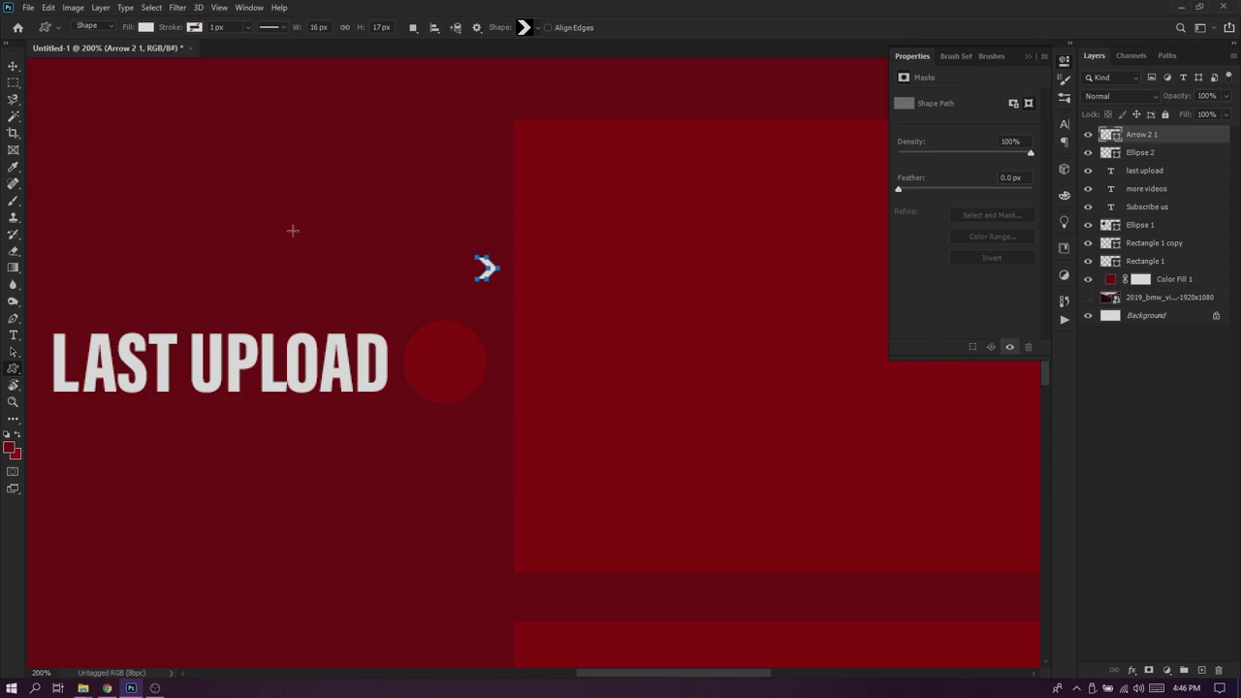
# Move the white chevron into the centre of the red circle beside LAST UPLOAD
pyautogui.press('v')
pyautogui.moveTo(485, 271); pyautogui.dragTo(447, 362)
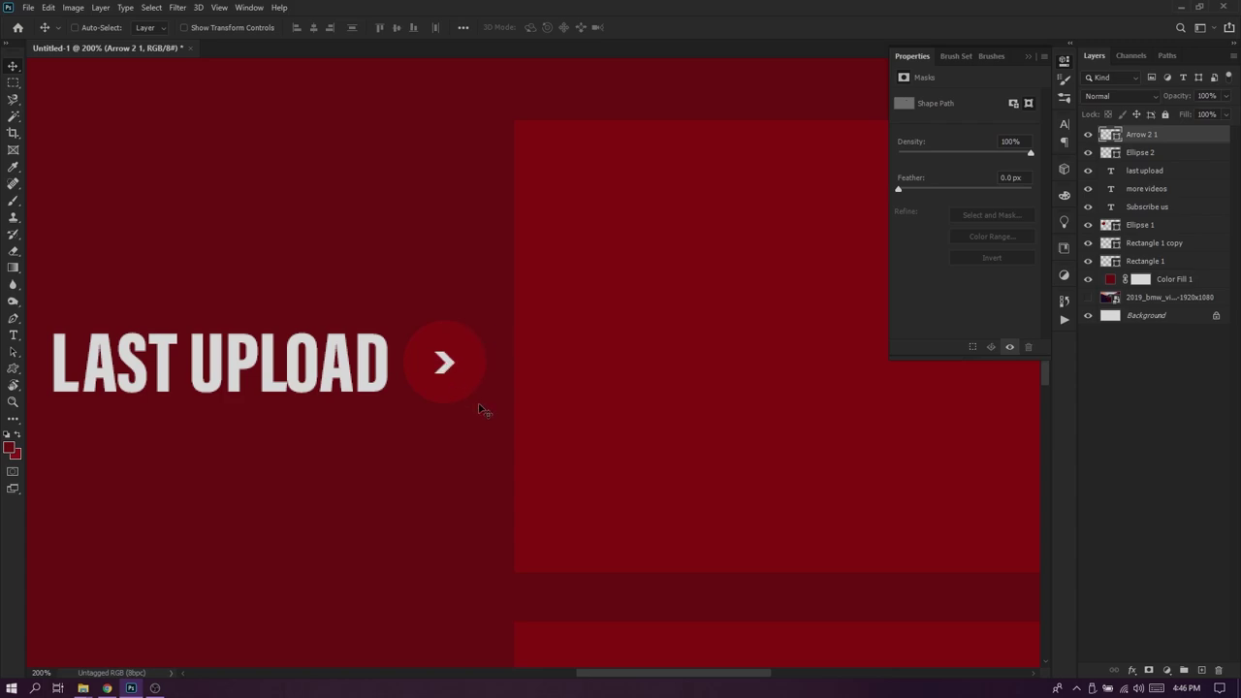
pyautogui.scroll(-5, 482, 405)
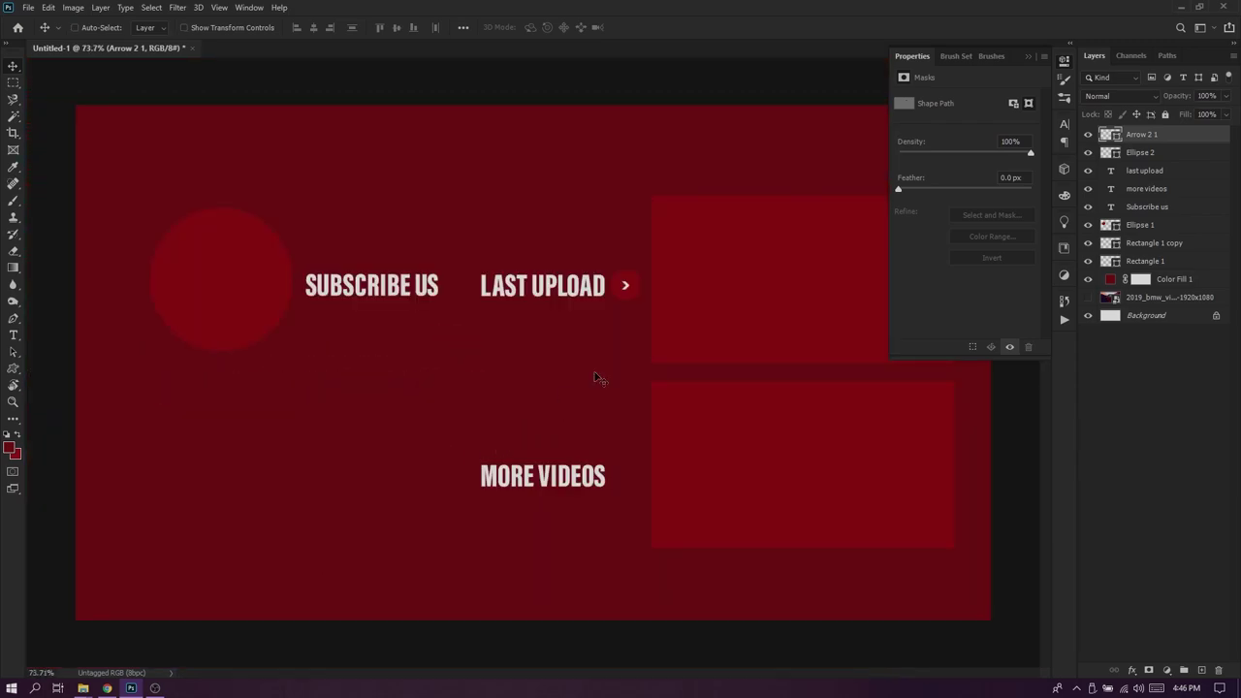
pyautogui.scroll(5, 599, 378)
pyautogui.scroll(2, 640, 330)
pyautogui.keyDown('ctrl'); pyautogui.click(647, 272); pyautogui.keyUp('ctrl')
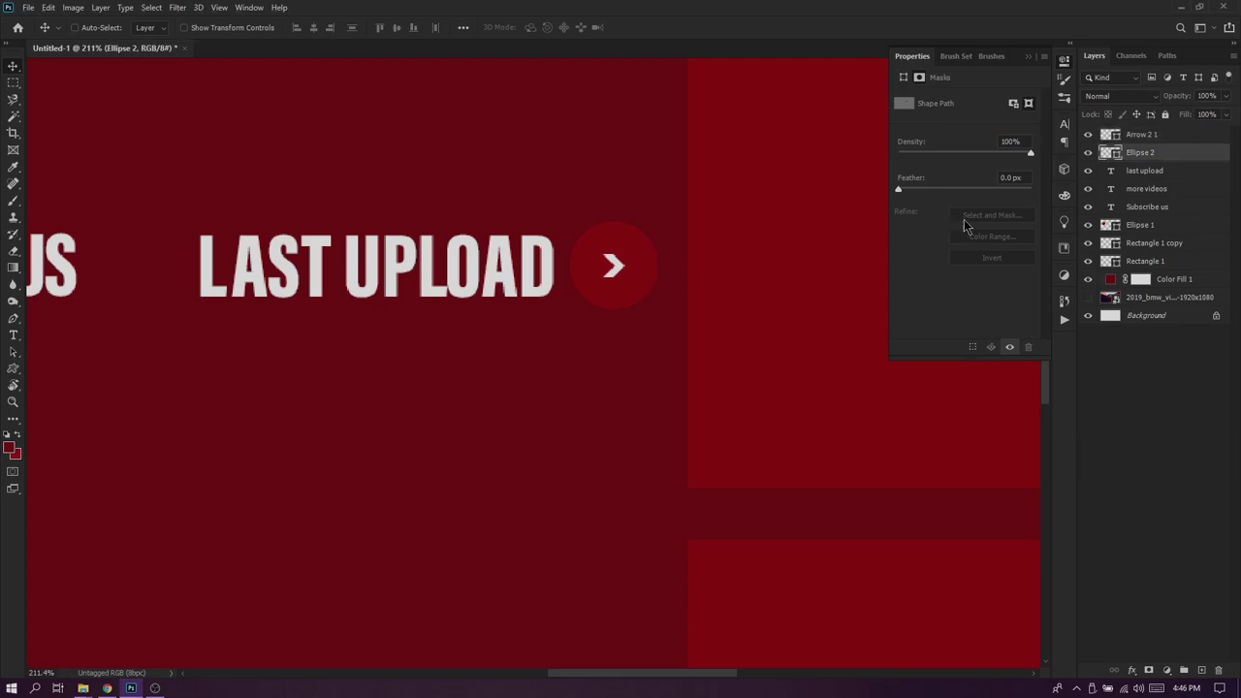
# Change the Ellipse 2 circle's fill to the brighter red d22a2a
pyautogui.doubleClick(1109, 155)
pyautogui.click(927, 401)
pyautogui.click(936, 380)
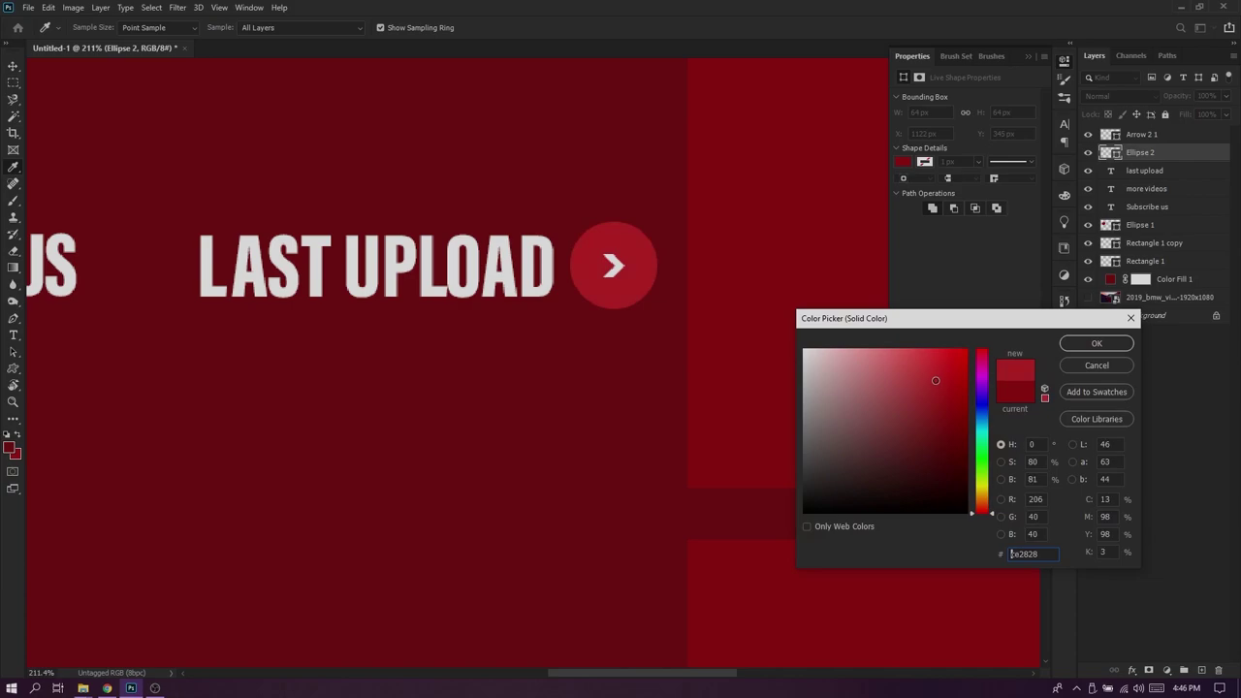
pyautogui.click(934, 377)
pyautogui.click(1093, 344)
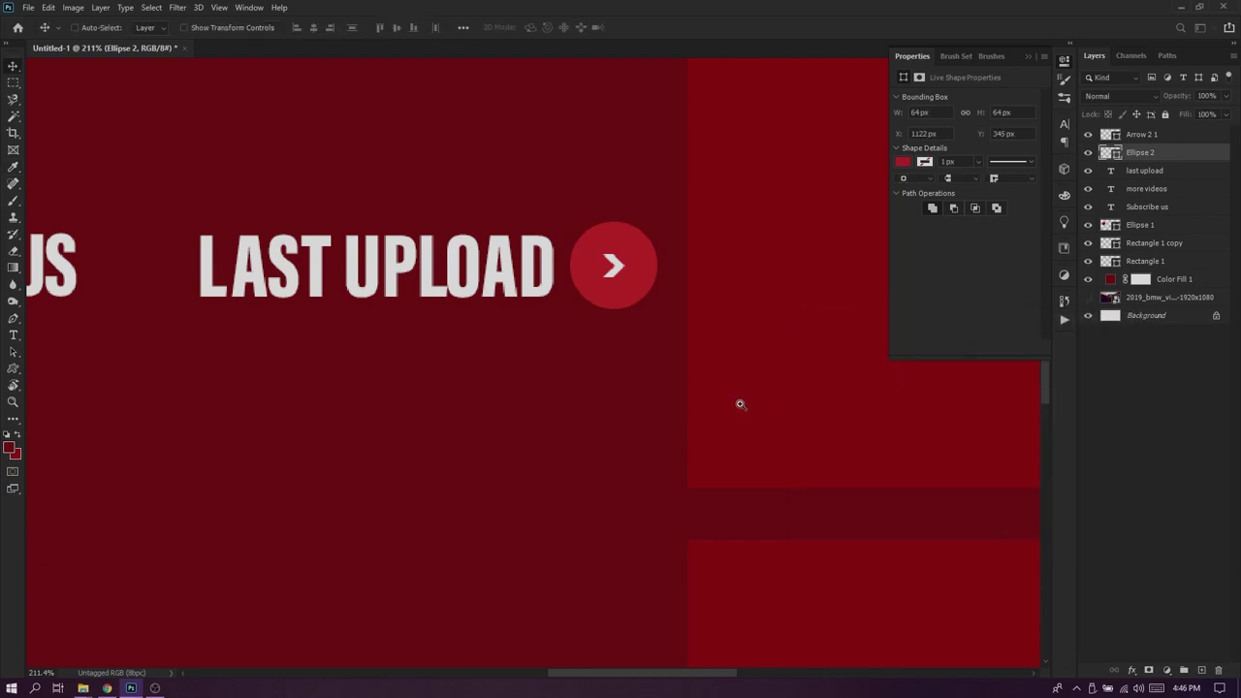
pyautogui.scroll(-3, 742, 404)
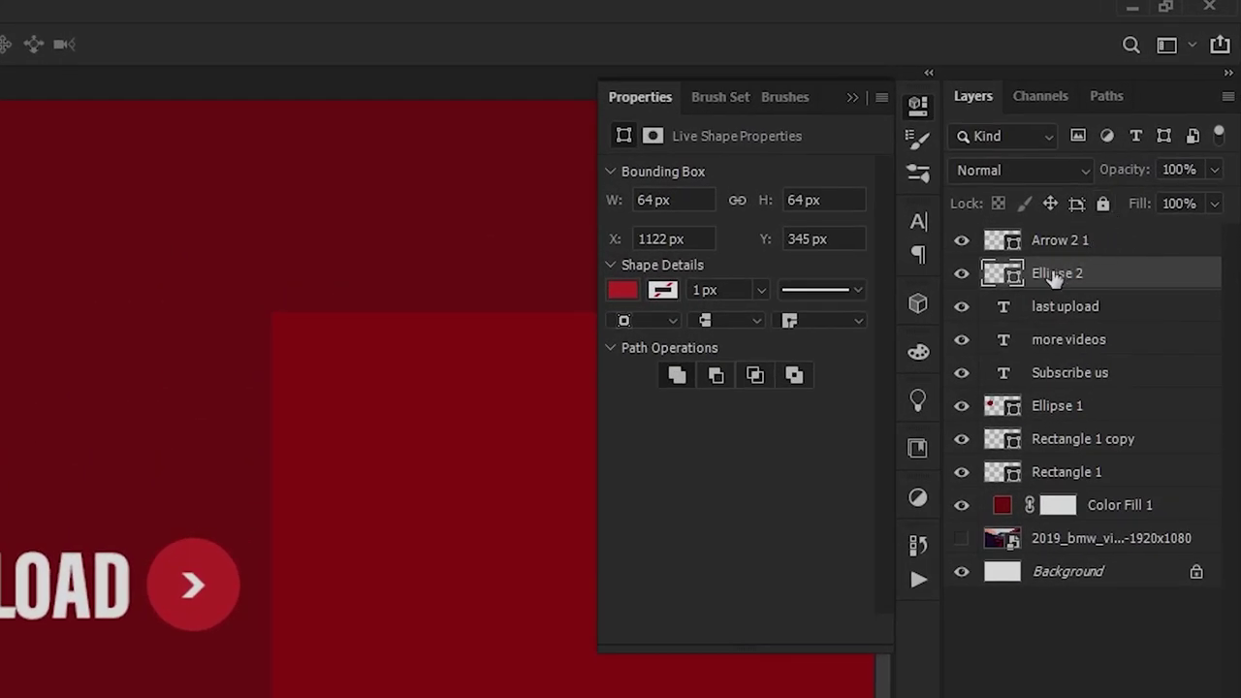
# Select both the Arrow 2 1 chevron and Ellipse 2 circle layers together
pyautogui.click(961, 275)
pyautogui.click(961, 274)
pyautogui.click(1006, 248)
pyautogui.click(962, 242)
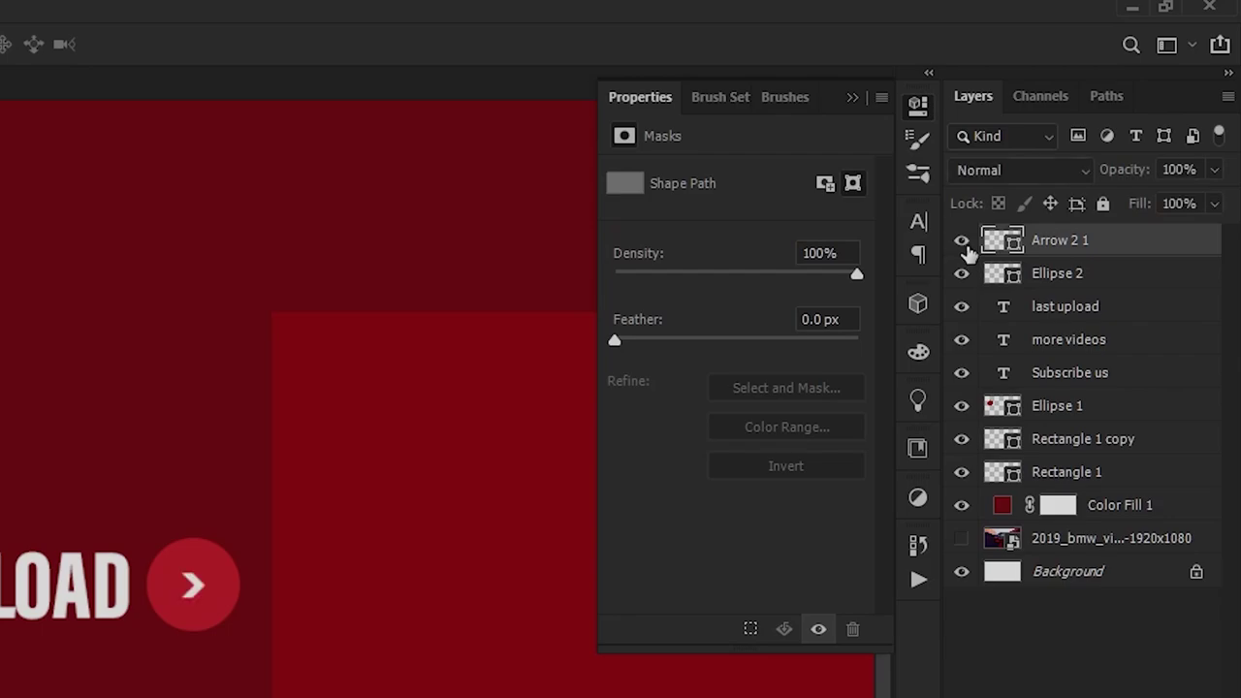
pyautogui.keyDown('shift'); pyautogui.click(1139, 276); pyautogui.keyUp('shift')
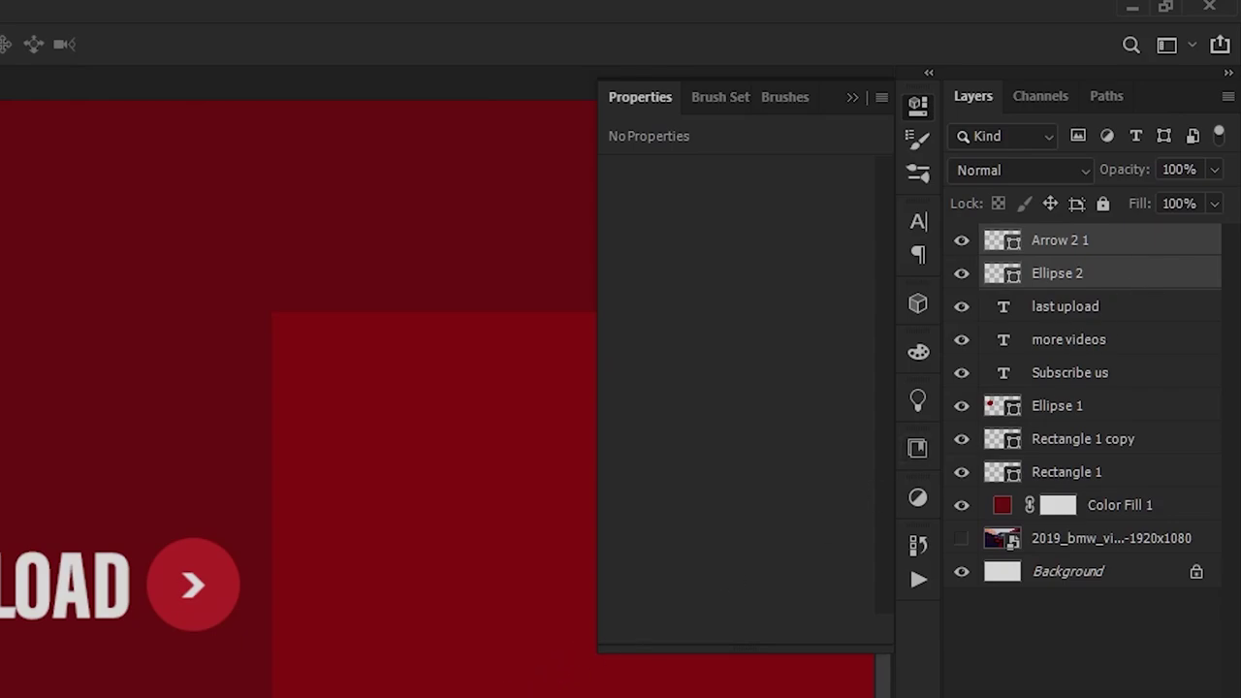
pyautogui.moveTo(355, 694); pyautogui.dragTo(227, 585)
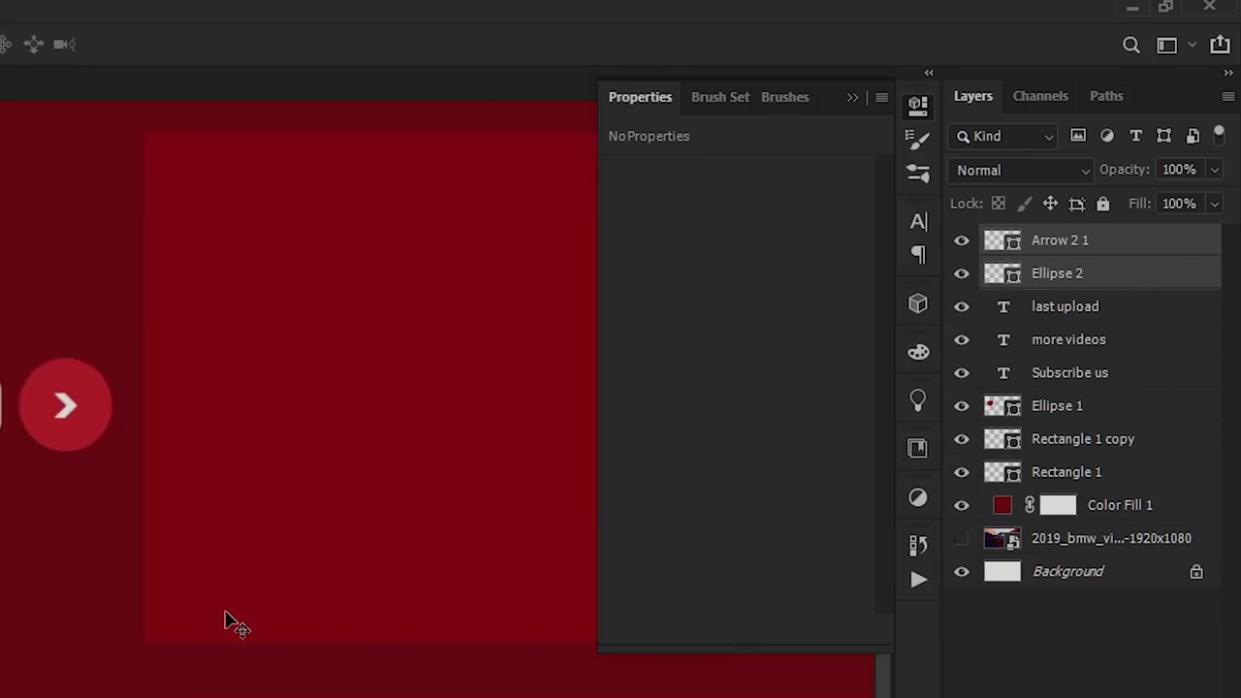
# Duplicate the arrow button beside MORE VIDEOS and move SUBSCRIBE US lower
pyautogui.hotkey('ctrl', 'j')
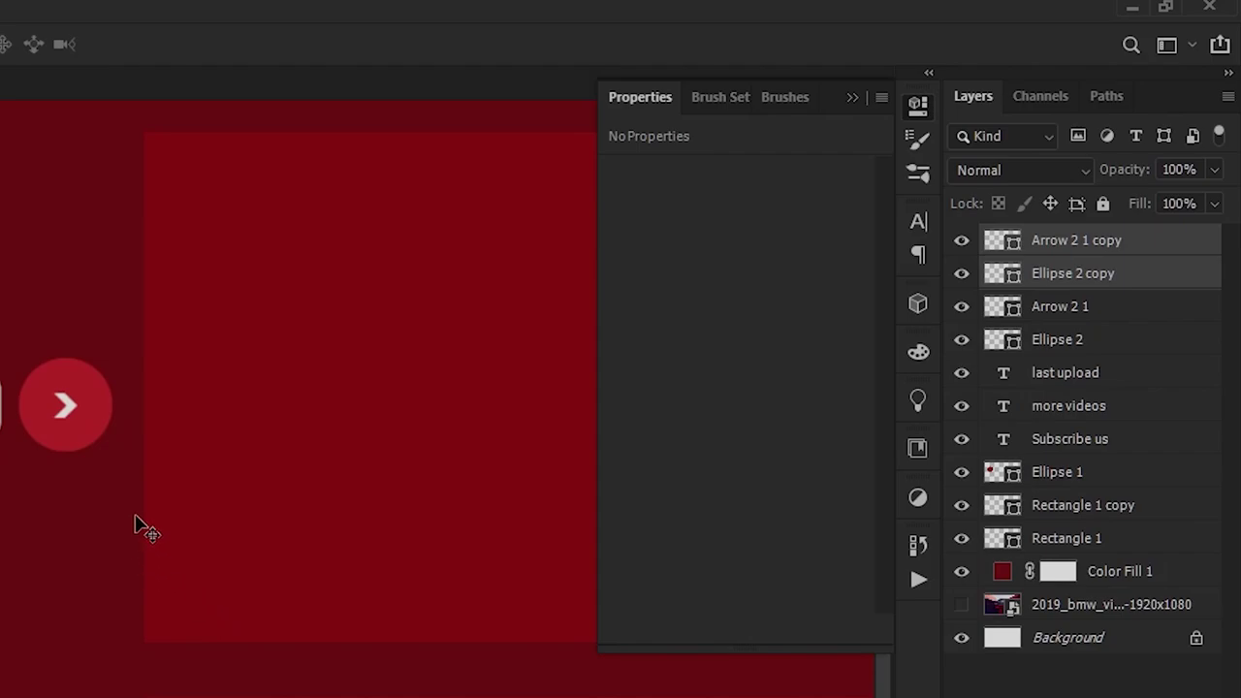
pyautogui.moveTo(103, 431)
pyautogui.mouseDown()
pyautogui.moveTo(616, 325)
pyautogui.moveTo(613, 551)
pyautogui.mouseUp()
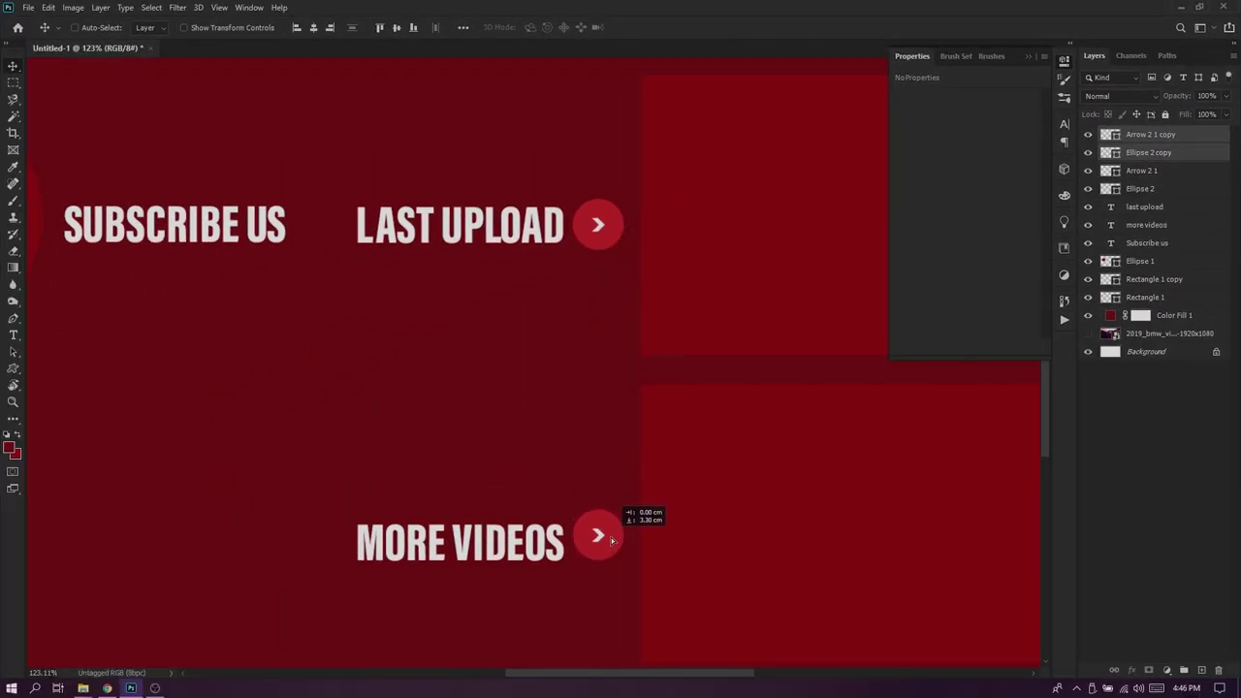
pyautogui.moveTo(612, 551); pyautogui.dragTo(613, 549)
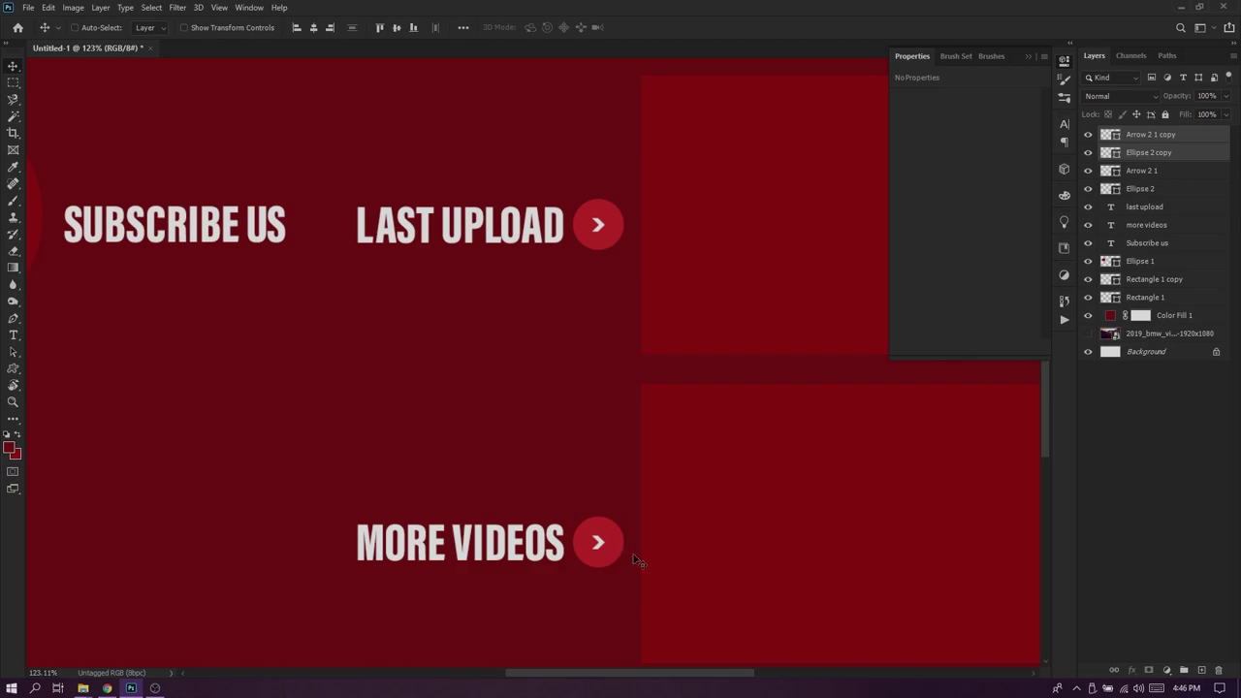
pyautogui.scroll(-3, 637, 562)
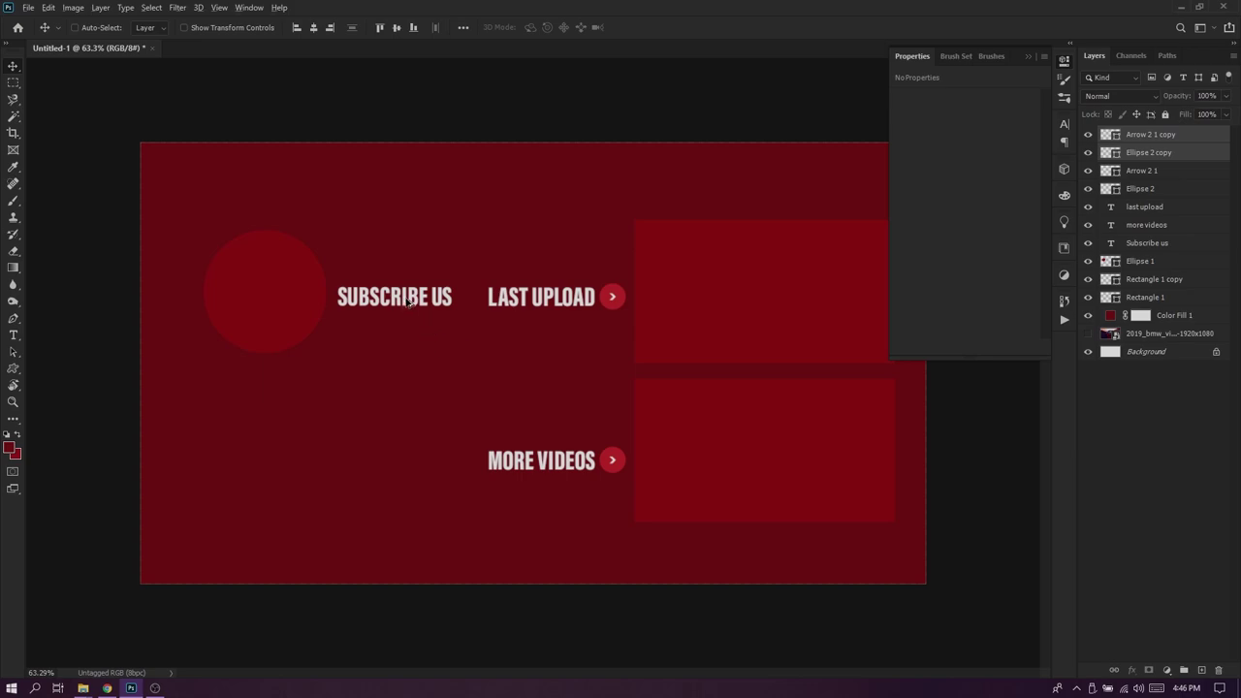
pyautogui.moveTo(408, 302); pyautogui.dragTo(381, 405)
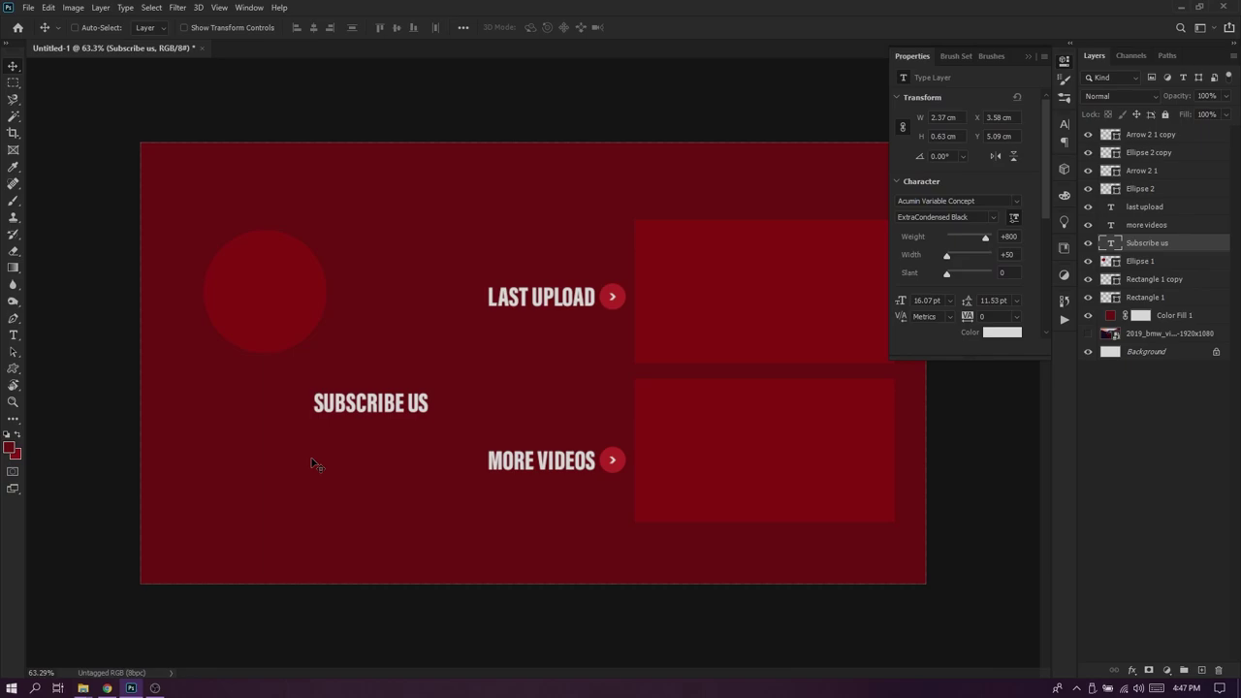
# Open Arrow.psb from the Sources folder and bring the arrow into the end-screen design
pyautogui.hotkey('ctrl', 'o')
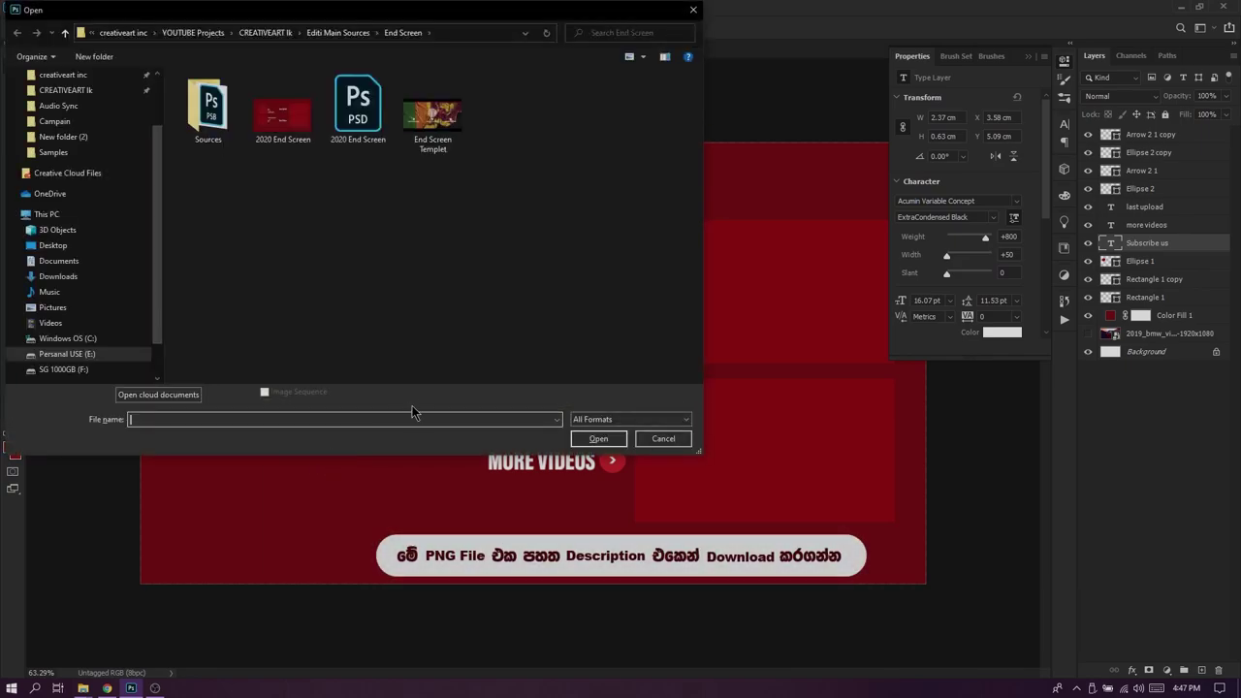
pyautogui.moveTo(412, 10); pyautogui.dragTo(608, 67)
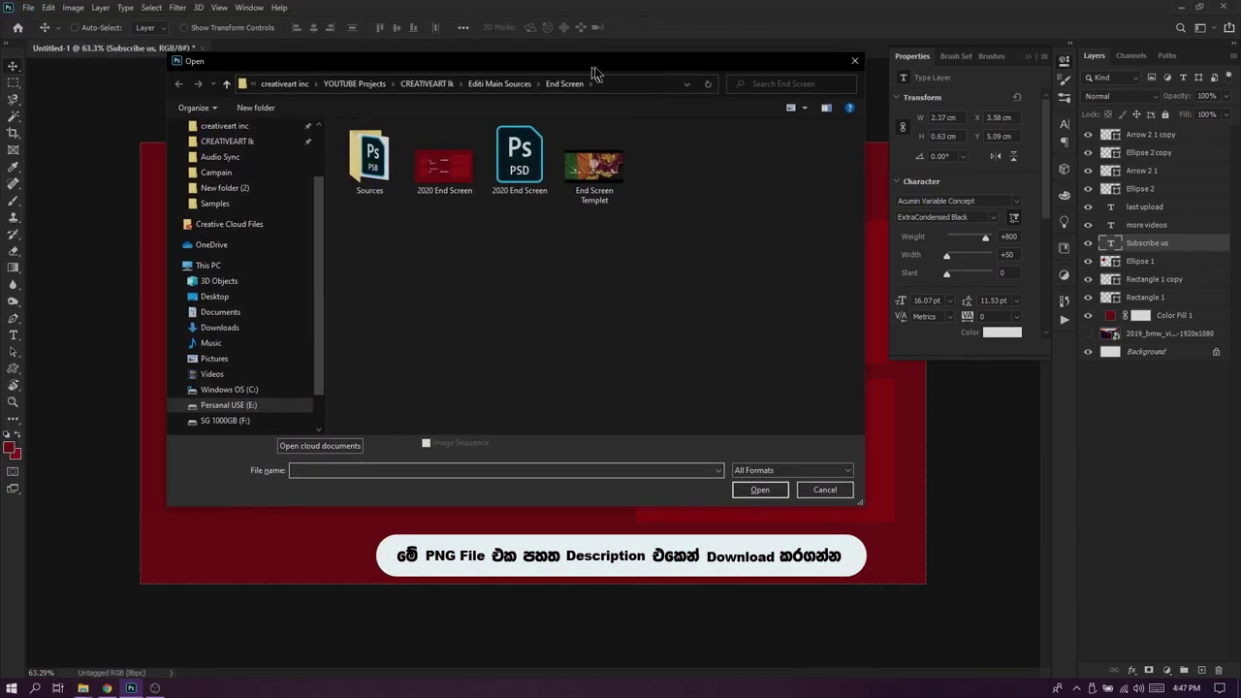
pyautogui.doubleClick(407, 179)
pyautogui.doubleClick(411, 187)
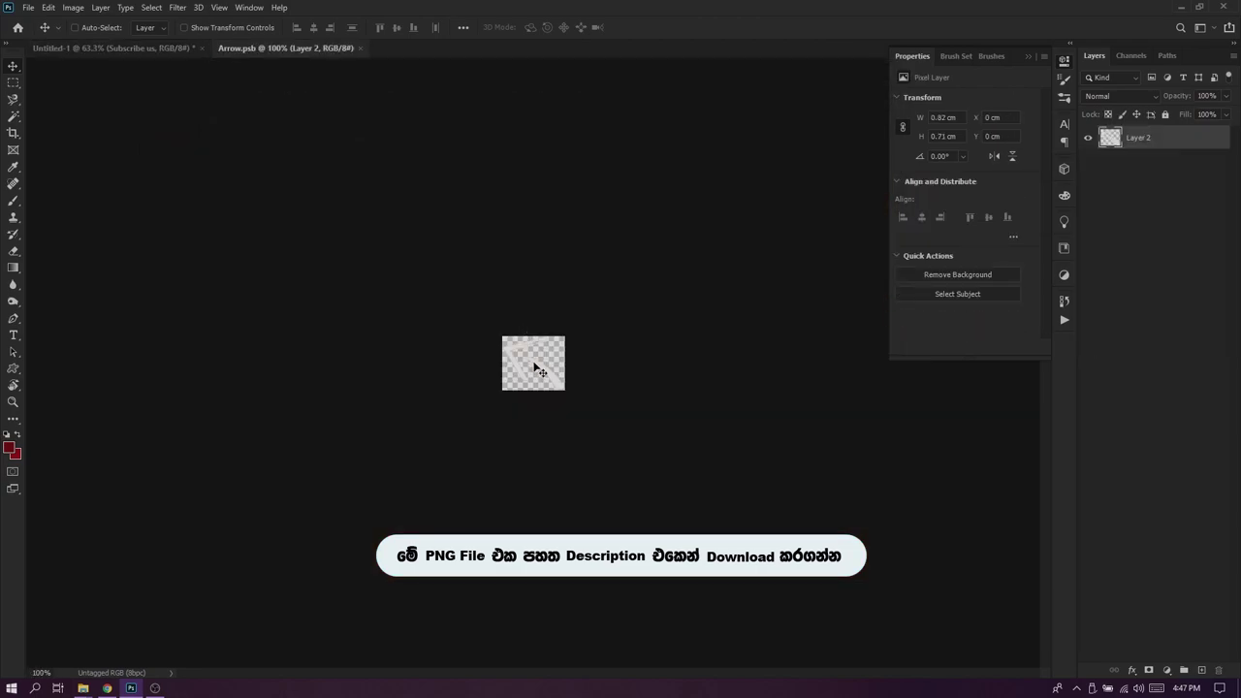
pyautogui.moveTo(525, 362)
pyautogui.mouseDown()
pyautogui.moveTo(233, 140)
pyautogui.moveTo(174, 59)
pyautogui.moveTo(330, 316)
pyautogui.moveTo(377, 363)
pyautogui.moveTo(356, 381)
pyautogui.moveTo(369, 373)
pyautogui.mouseUp()
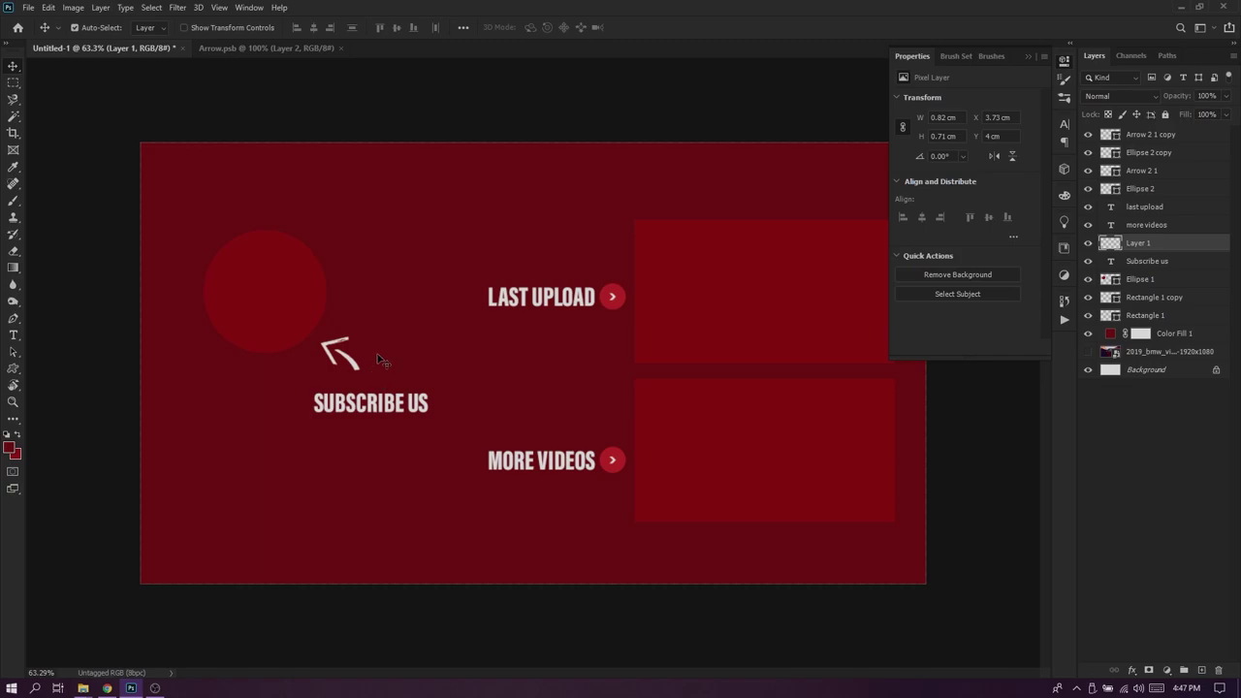
# Rotate the arrow above SUBSCRIBE US so it points up at the large circle
pyautogui.hotkey('ctrl', 't')
pyautogui.moveTo(386, 316)
pyautogui.mouseDown()
pyautogui.moveTo(390, 363)
pyautogui.moveTo(338, 361)
pyautogui.mouseUp()
pyautogui.press('Return')
pyautogui.scroll(-2, 944, 272)
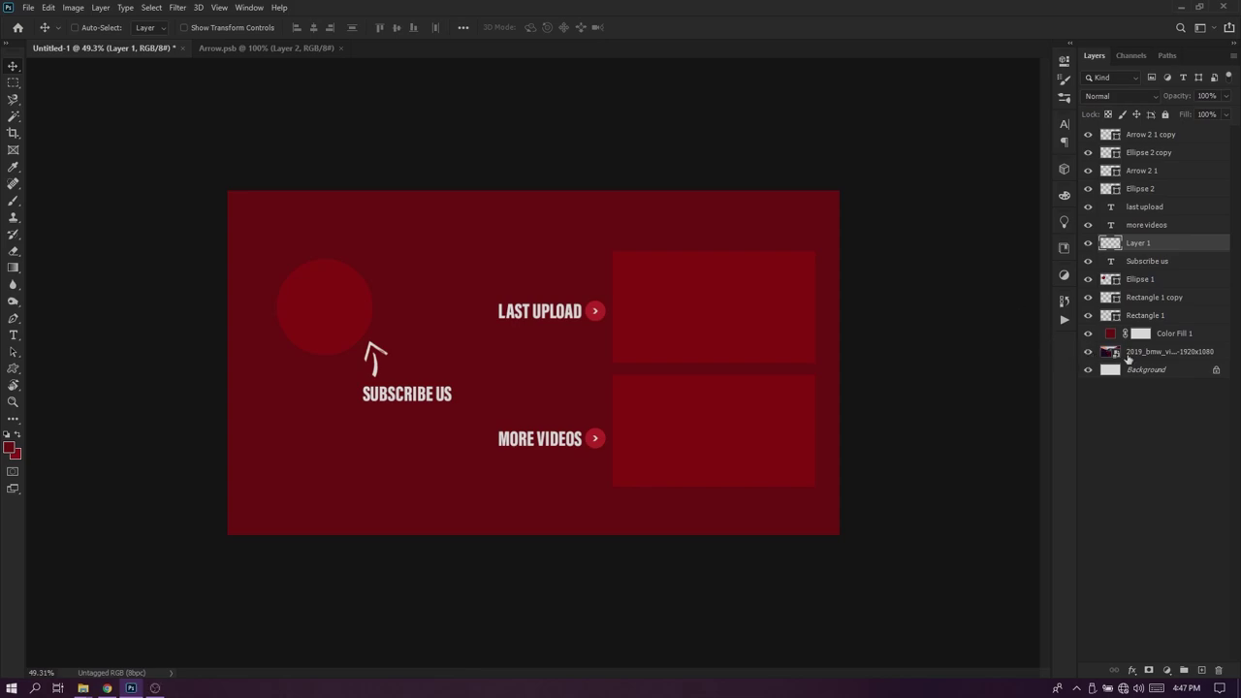
# Move the 2019_bmw car photo layer above Color Fill 1 so the car shows
pyautogui.click(1168, 353)
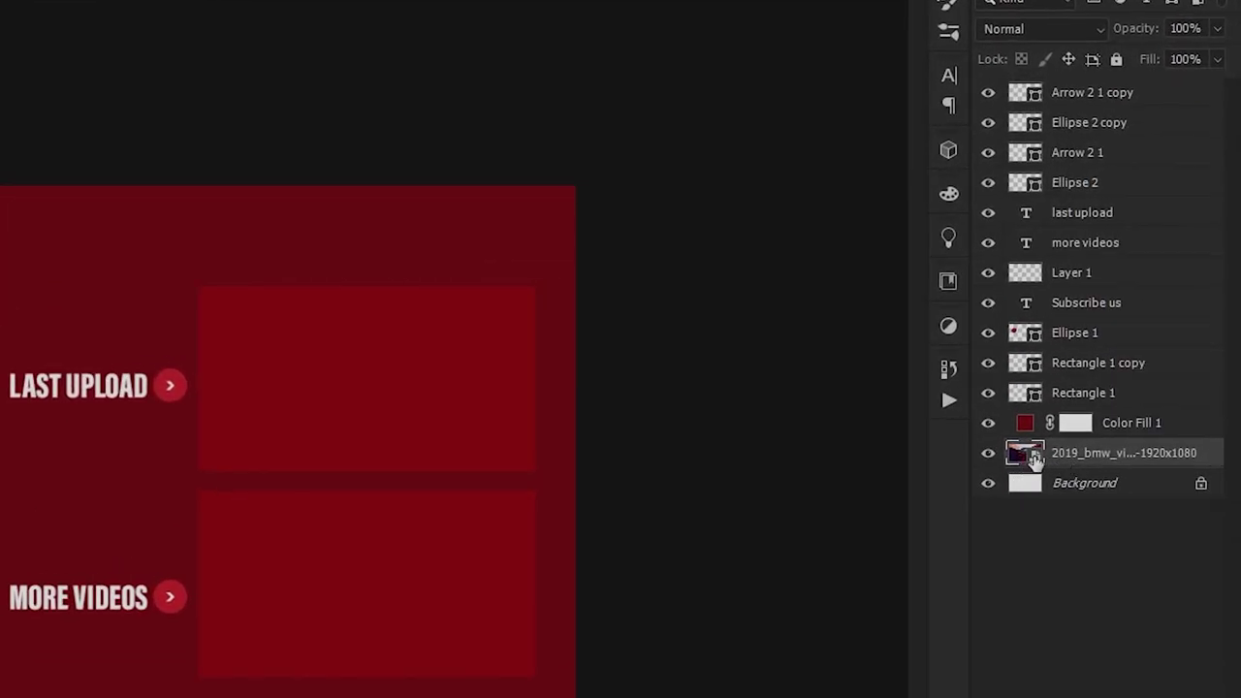
pyautogui.moveTo(1038, 456); pyautogui.dragTo(1031, 420)
pyautogui.moveTo(1030, 419); pyautogui.dragTo(1031, 417)
pyautogui.scroll(3, 601, 418)
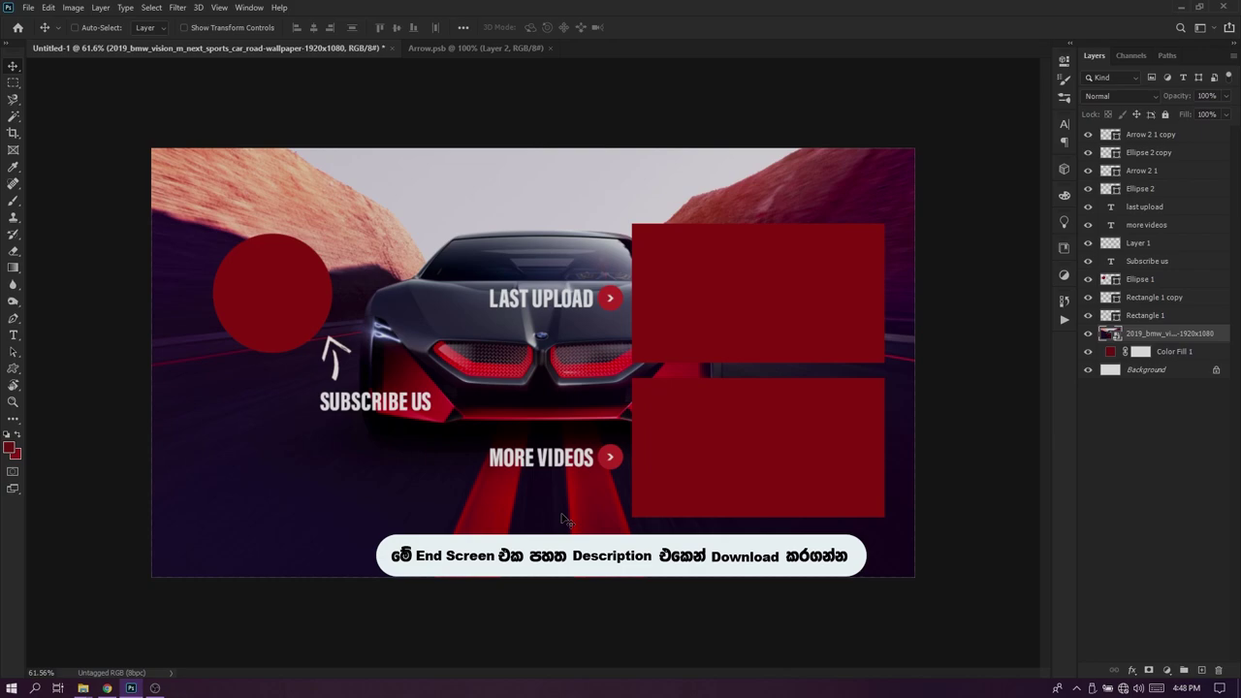
pyautogui.click(29, 10)
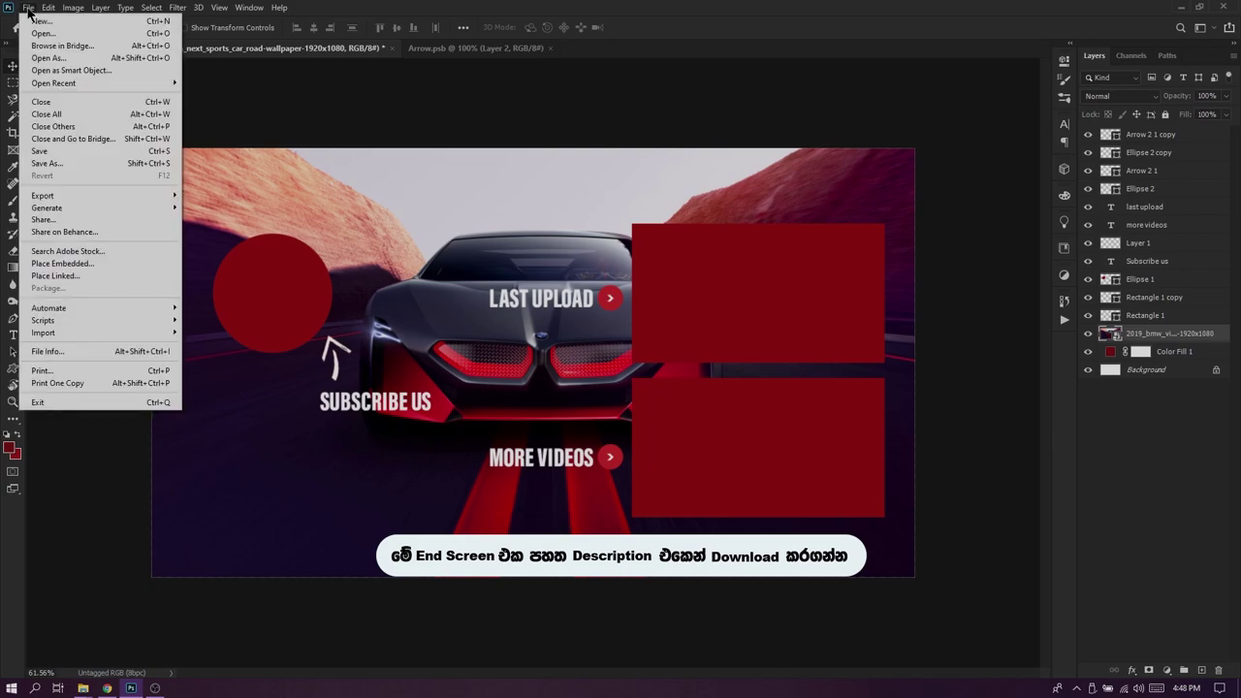
pyautogui.click(66, 169)
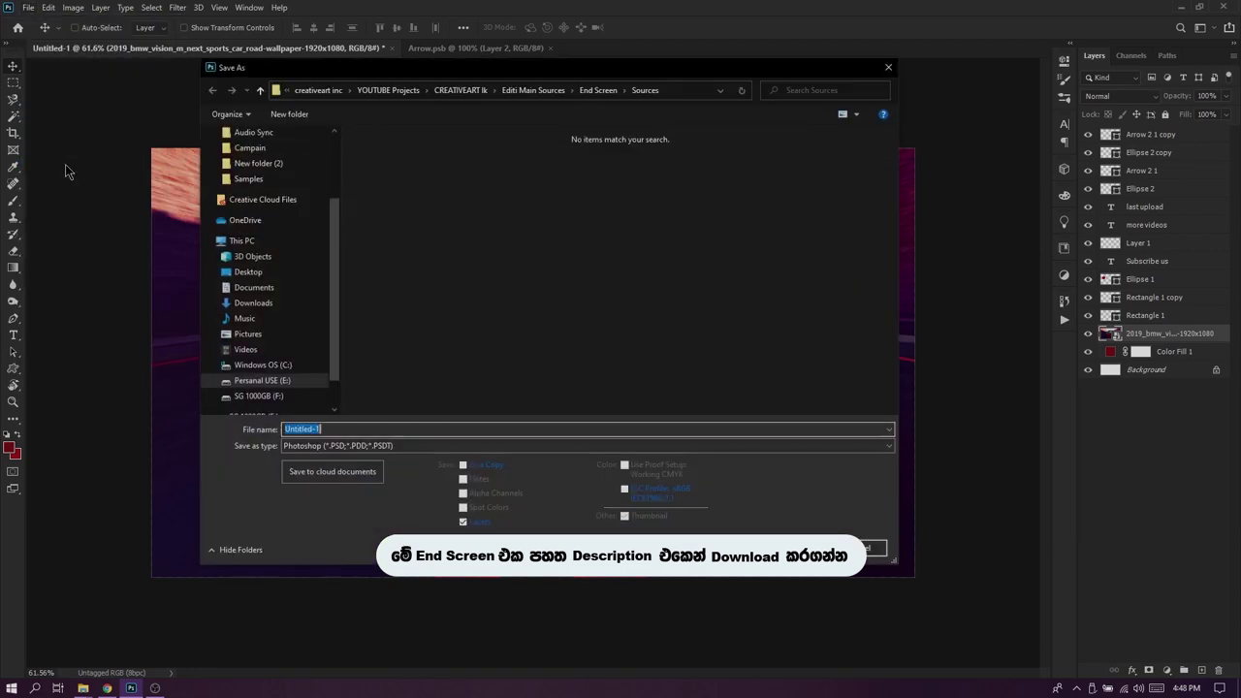
pyautogui.scroll(2, 238, 308)
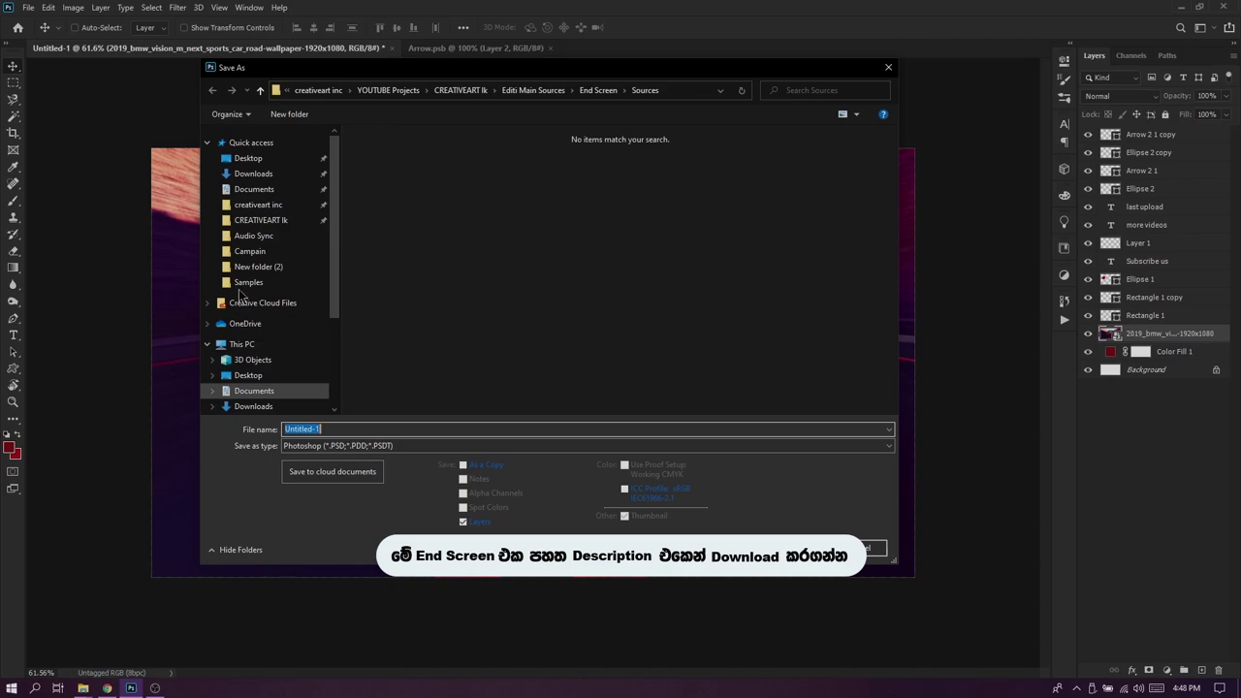
pyautogui.click(247, 158)
pyautogui.scroll(-2, 563, 320)
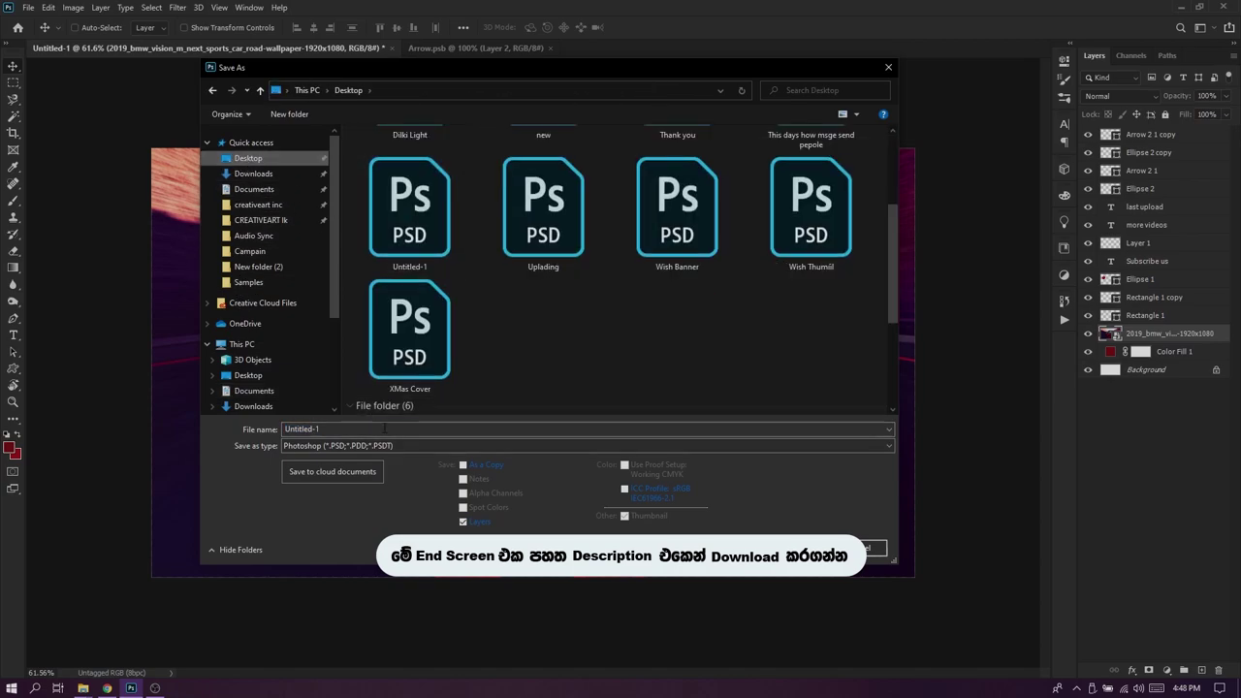
pyautogui.click(365, 429)
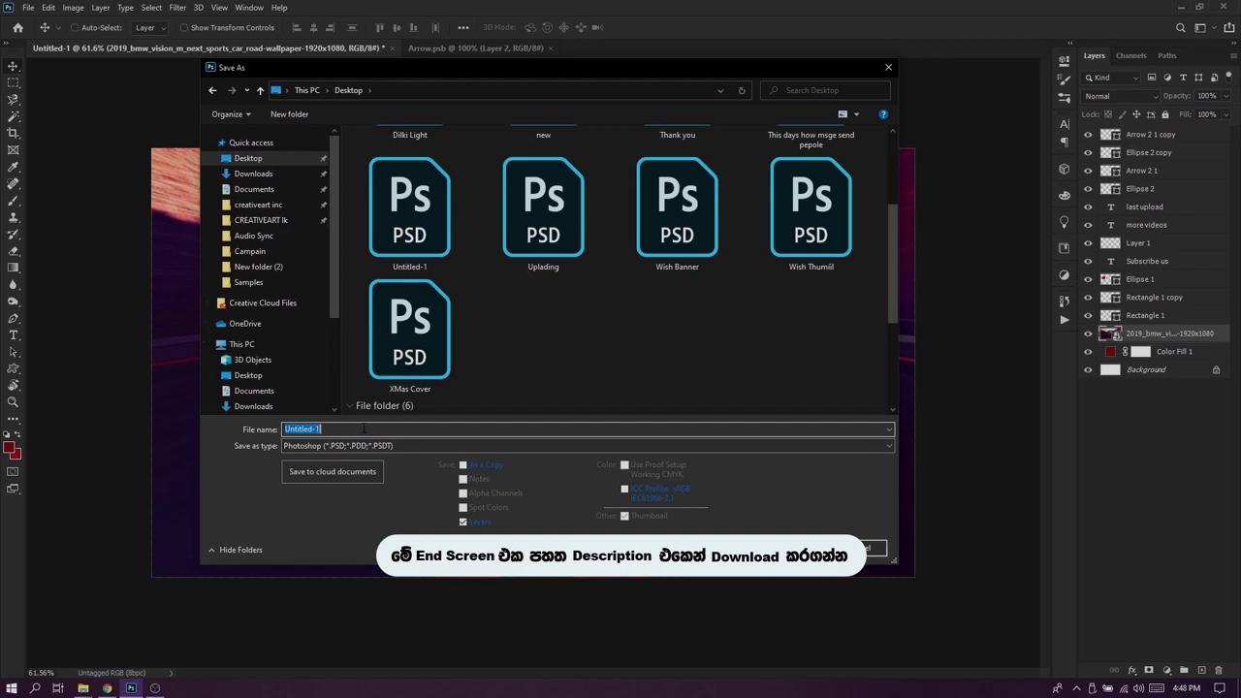
pyautogui.write('End Scr')
pyautogui.write('een new')
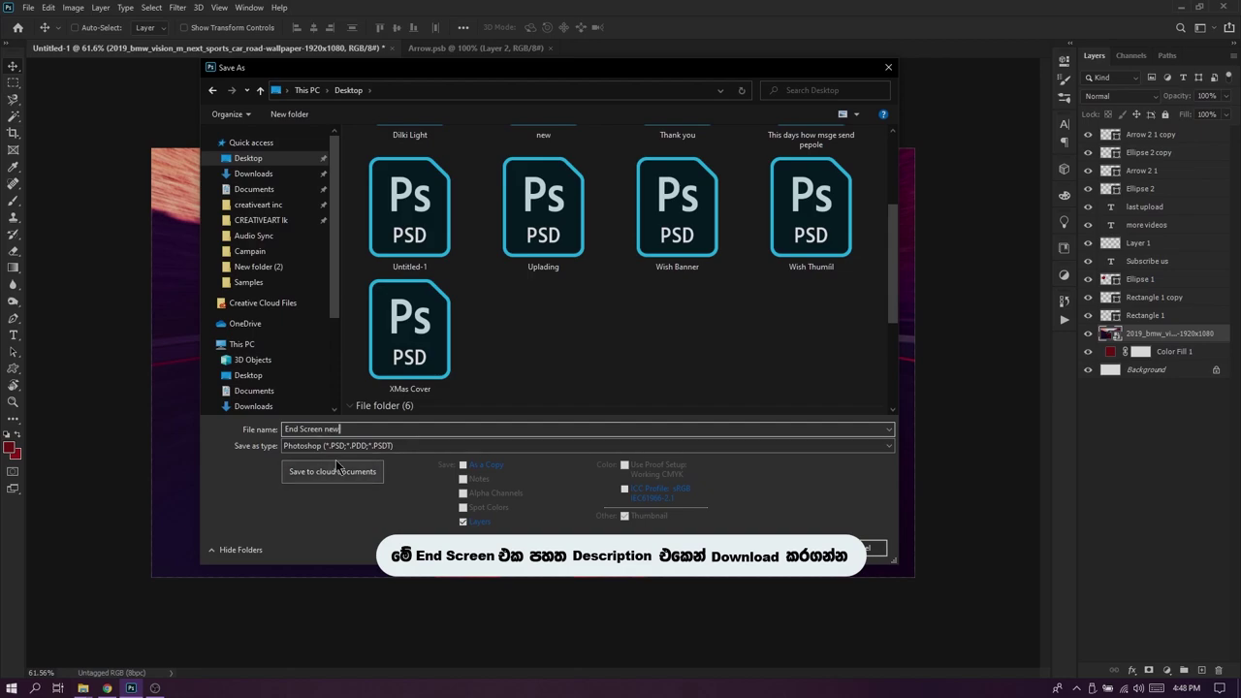
pyautogui.click(330, 445)
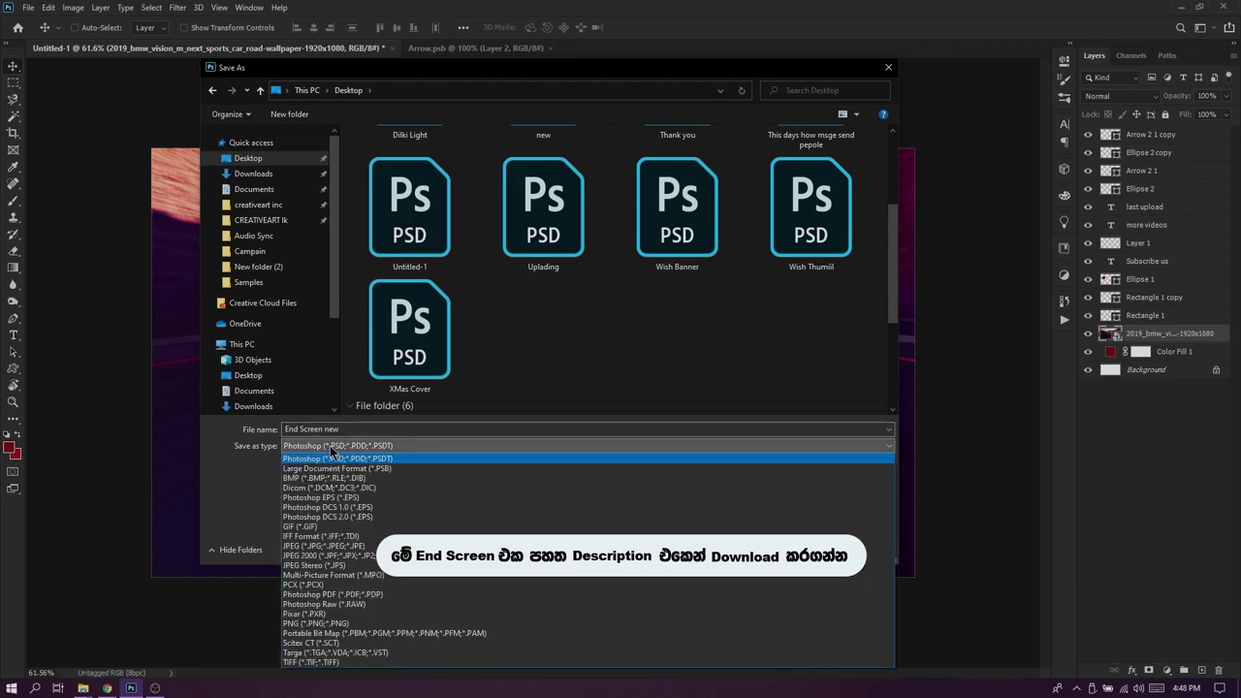
pyautogui.press('j')
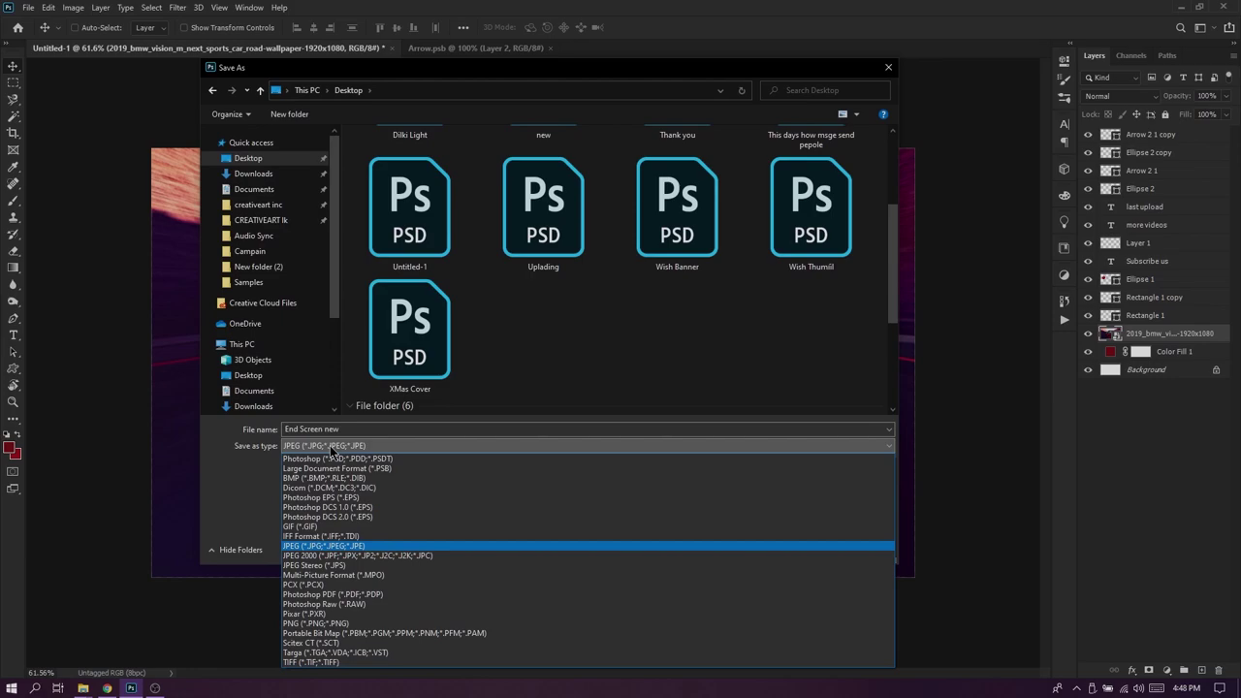
pyautogui.press('Return')
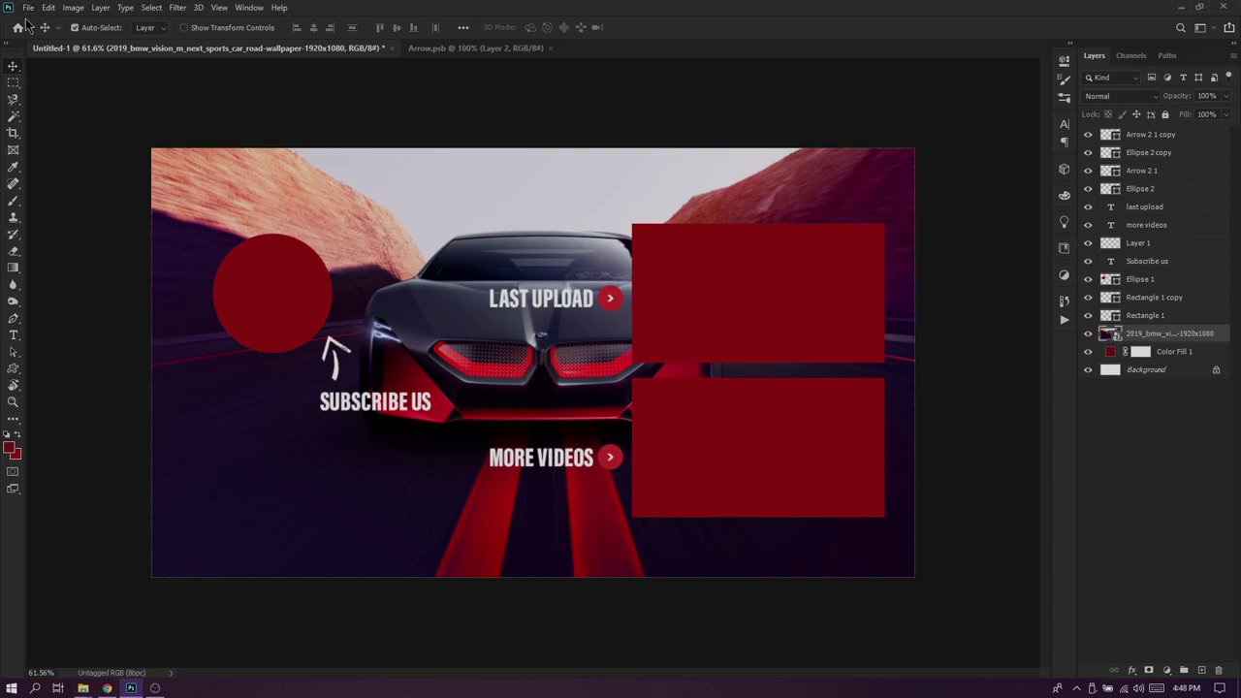
# Save the design to the Desktop as the Photoshop file 'End creen New.psd'
pyautogui.hotkey('ctrl', 's')
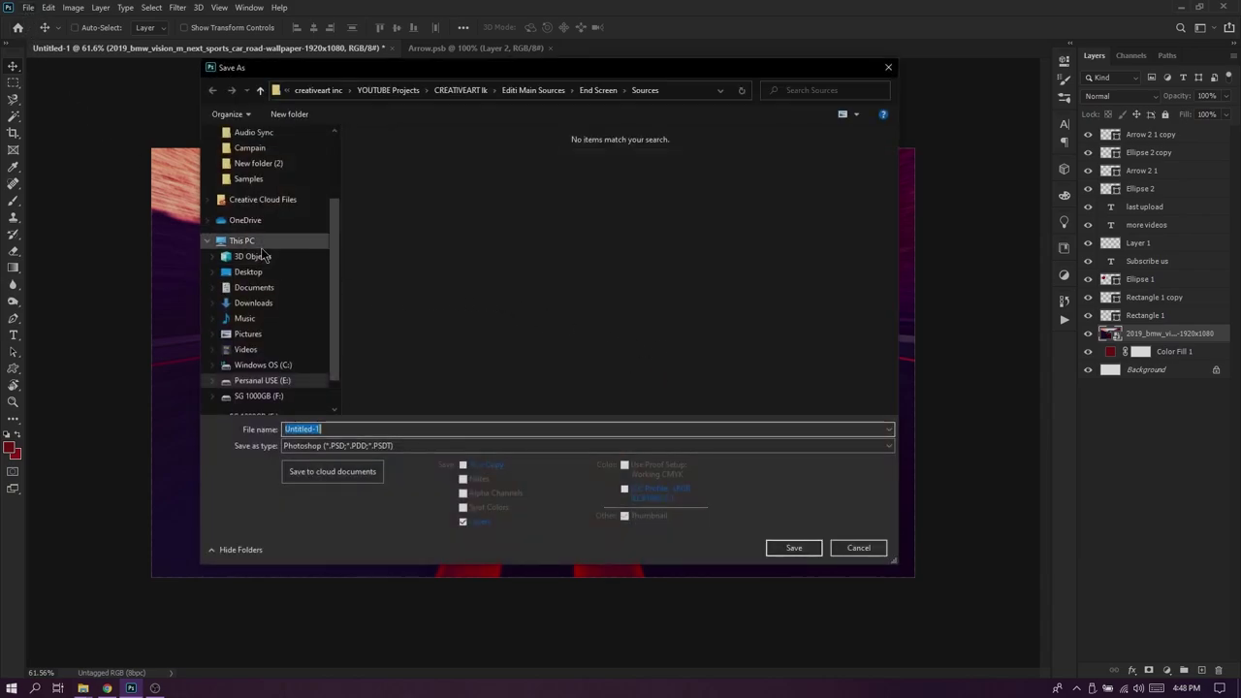
pyautogui.scroll(3, 262, 248)
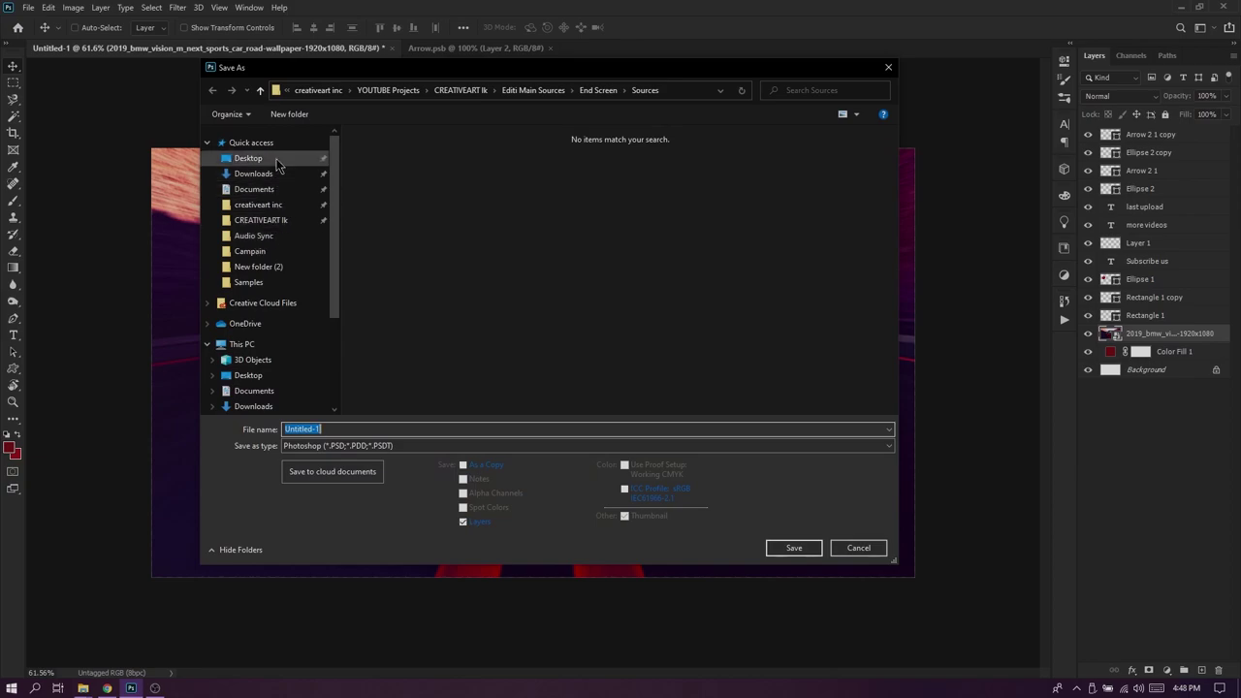
pyautogui.click(249, 158)
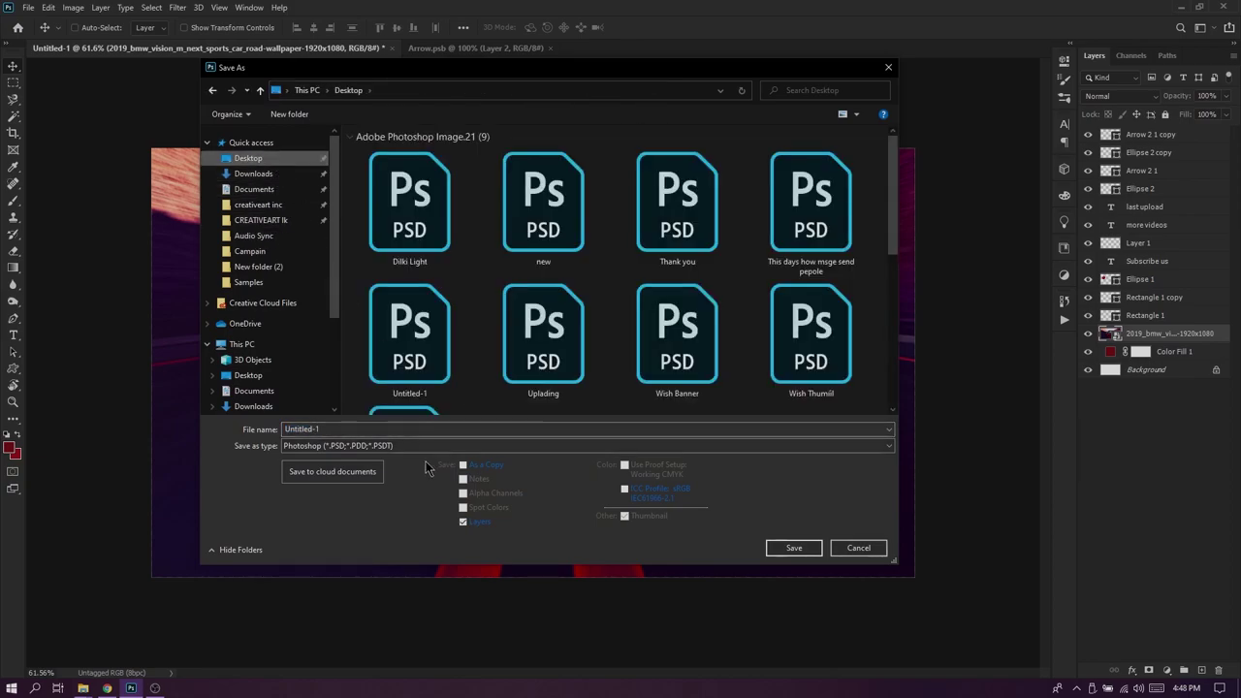
pyautogui.click(378, 433)
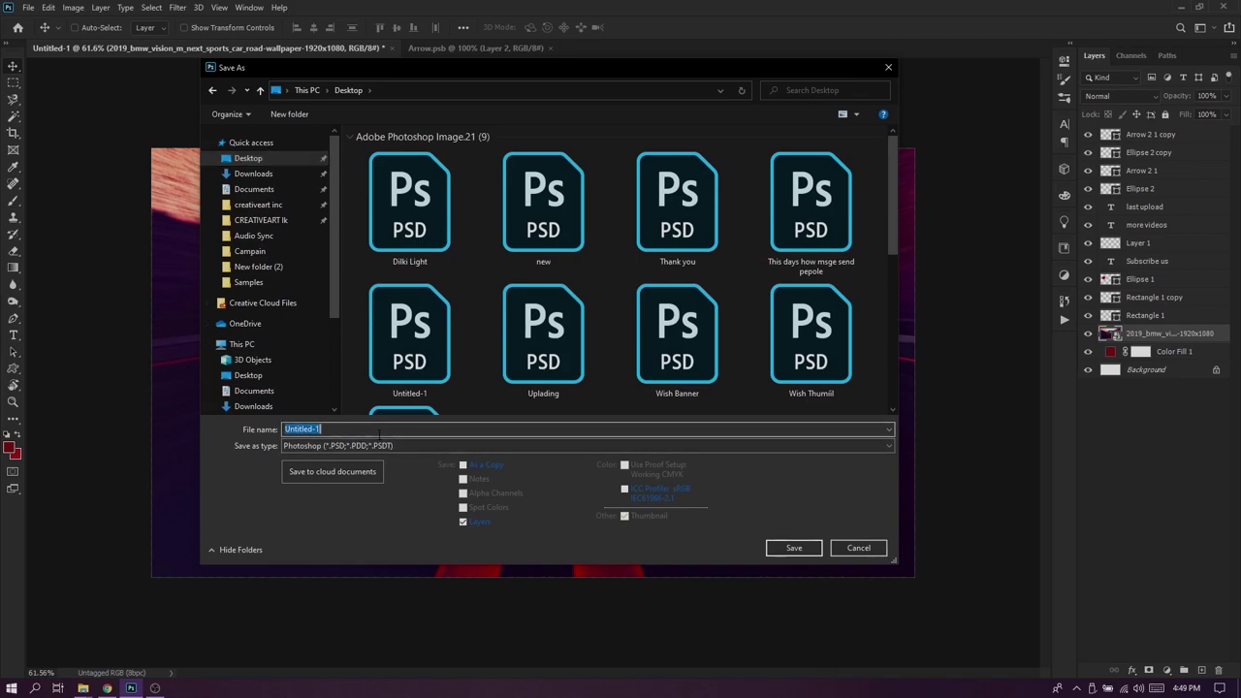
pyautogui.write('Ed')
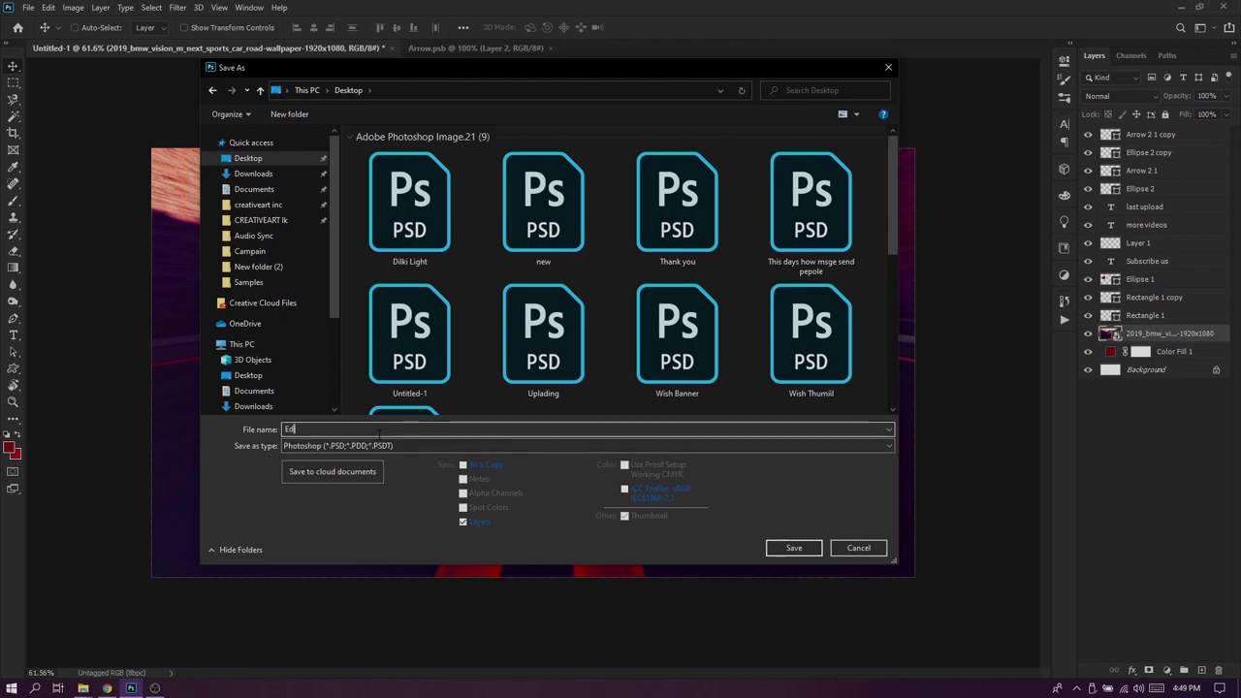
pyautogui.press('BackSpace')
pyautogui.write('nd creen New')
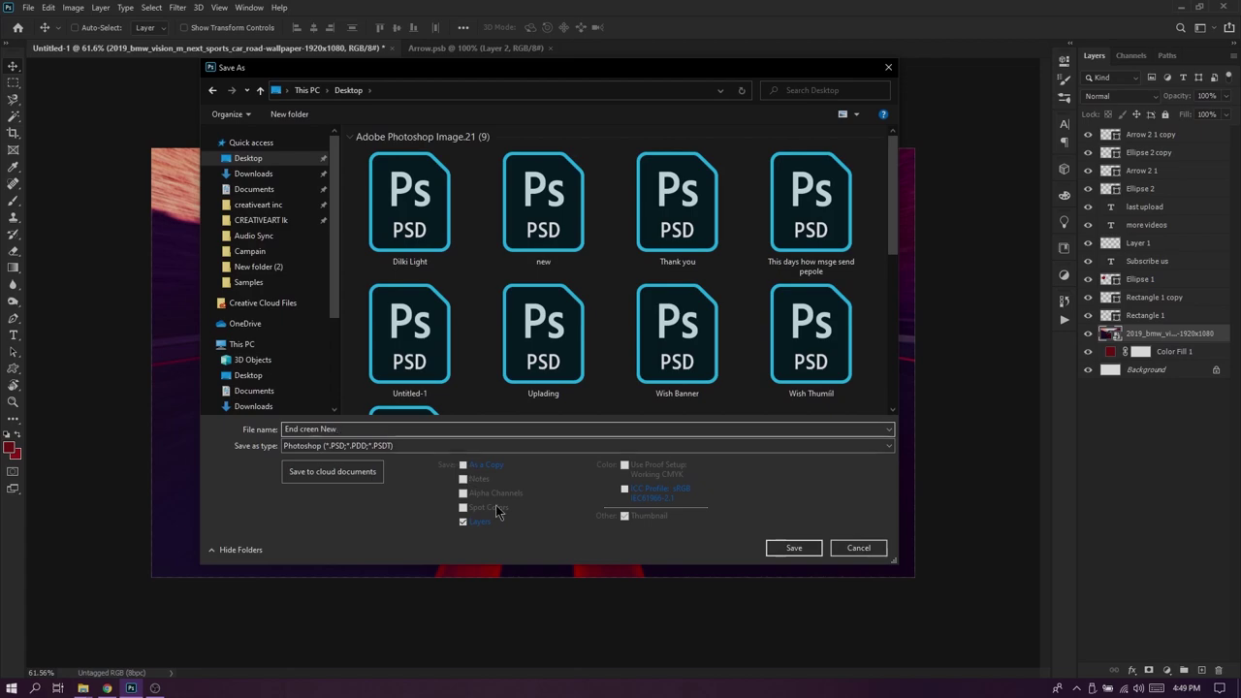
pyautogui.click(794, 549)
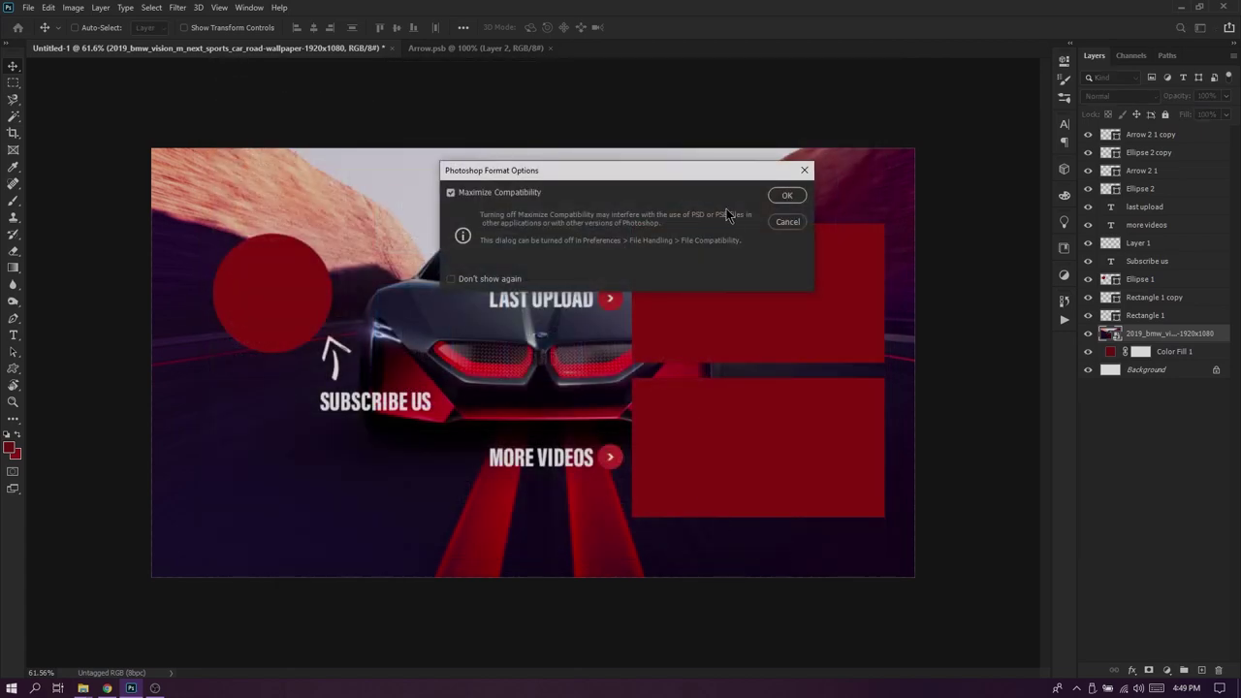
pyautogui.click(787, 195)
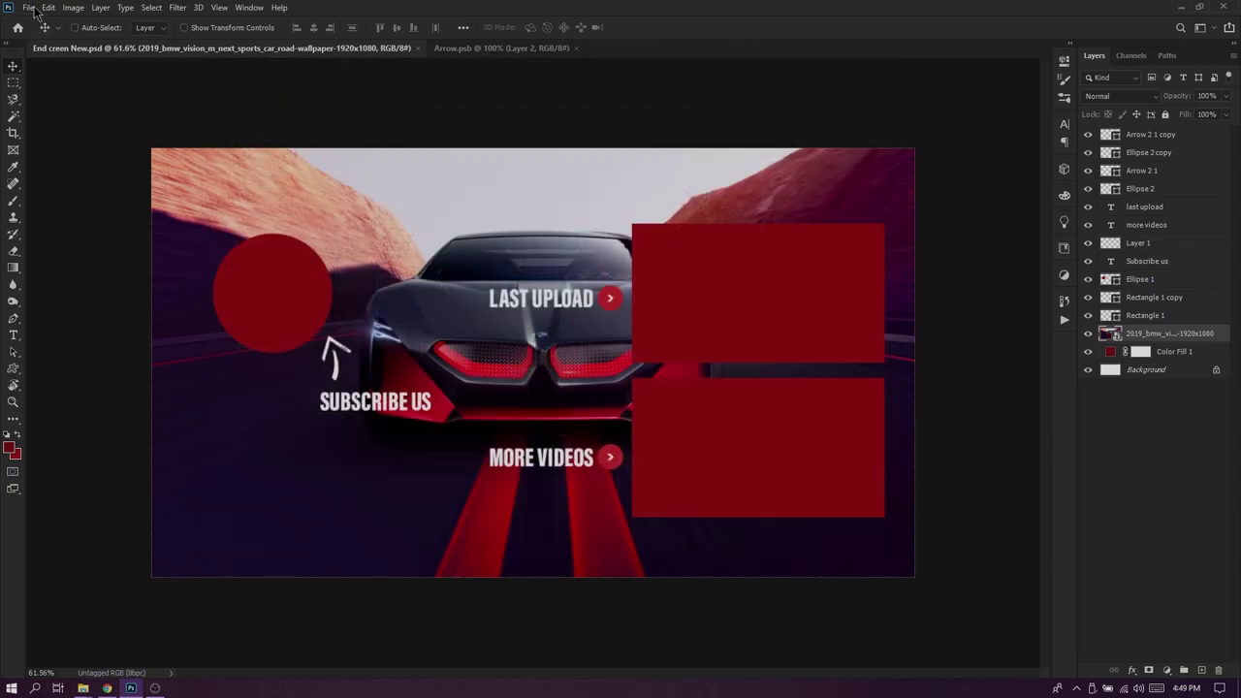
pyautogui.click(32, 8)
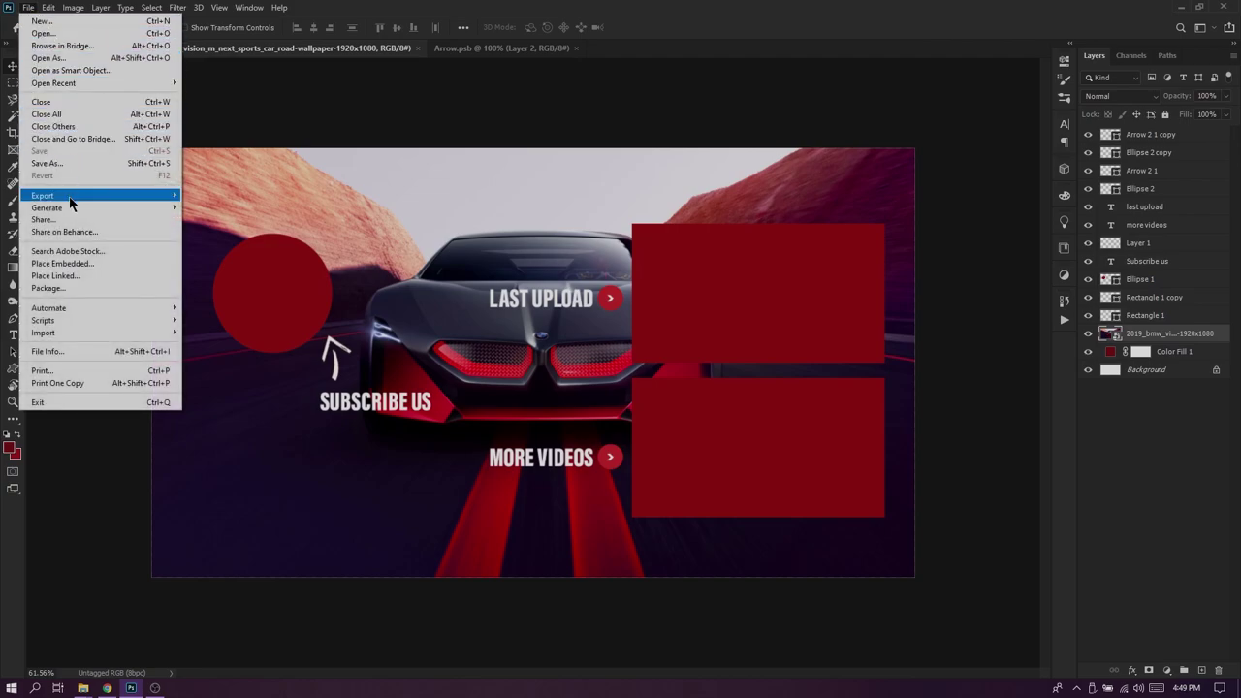
# Save a JPEG copy named 'End screen New' to the Desktop at Quality 12 (Maximum)
pyautogui.click(69, 164)
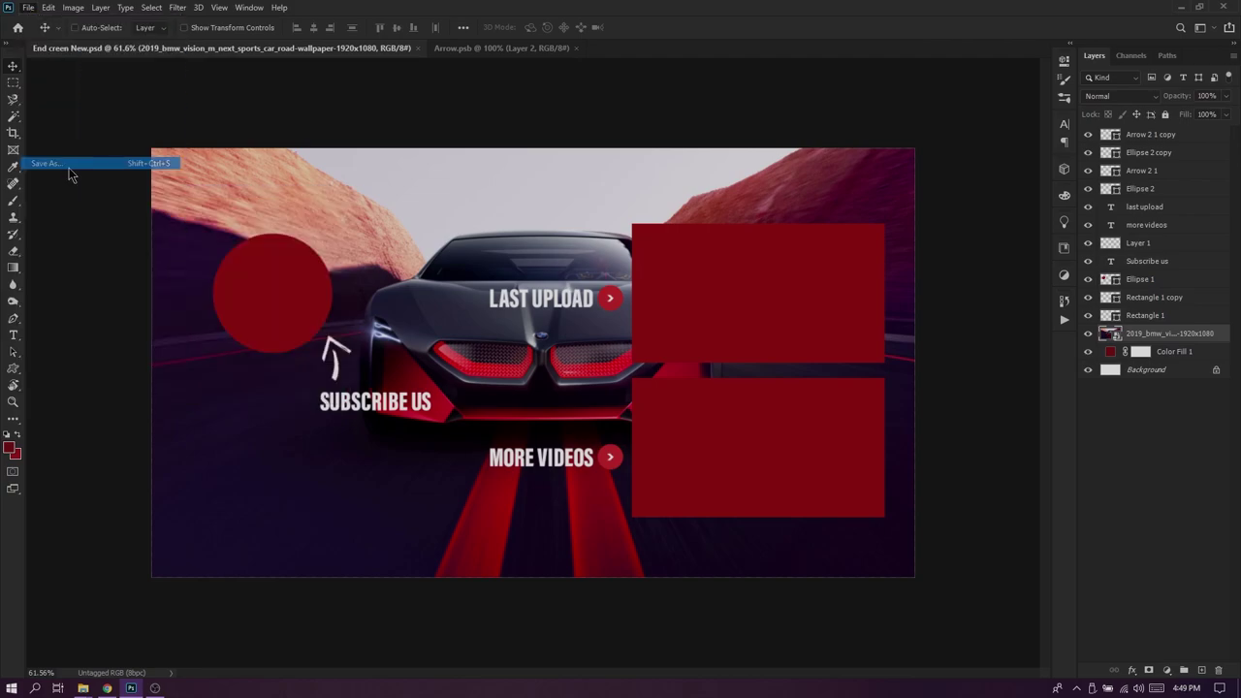
pyautogui.scroll(2, 271, 179)
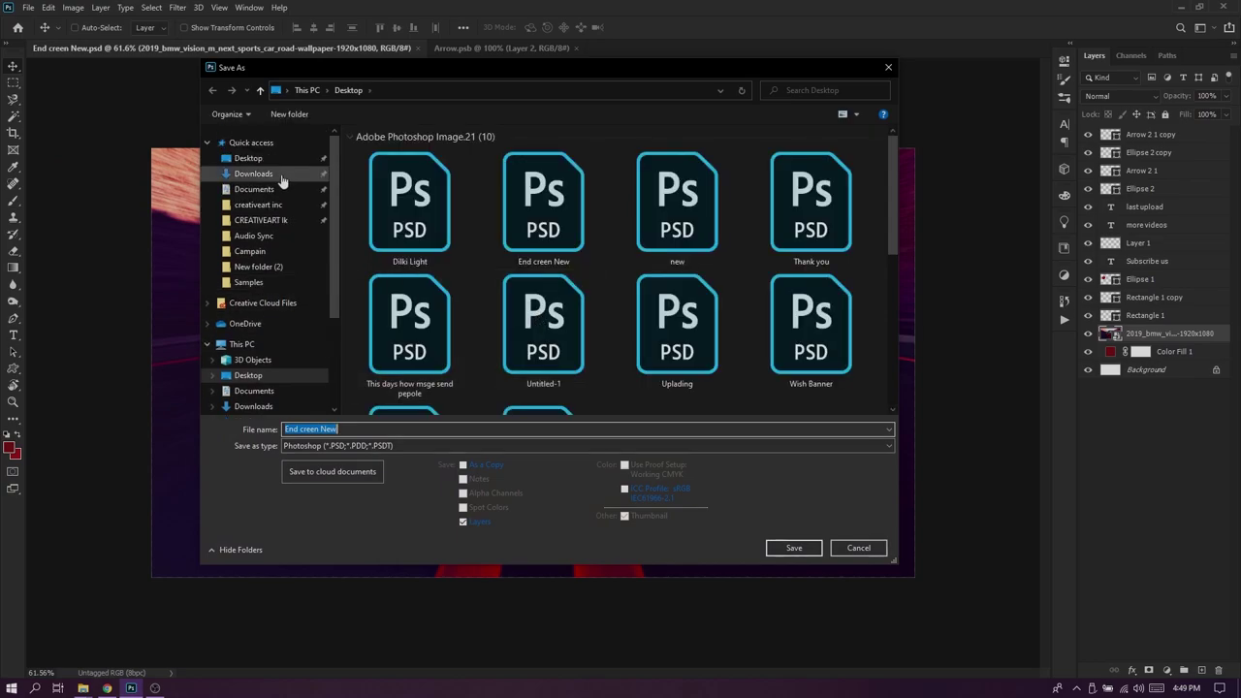
pyautogui.click(275, 161)
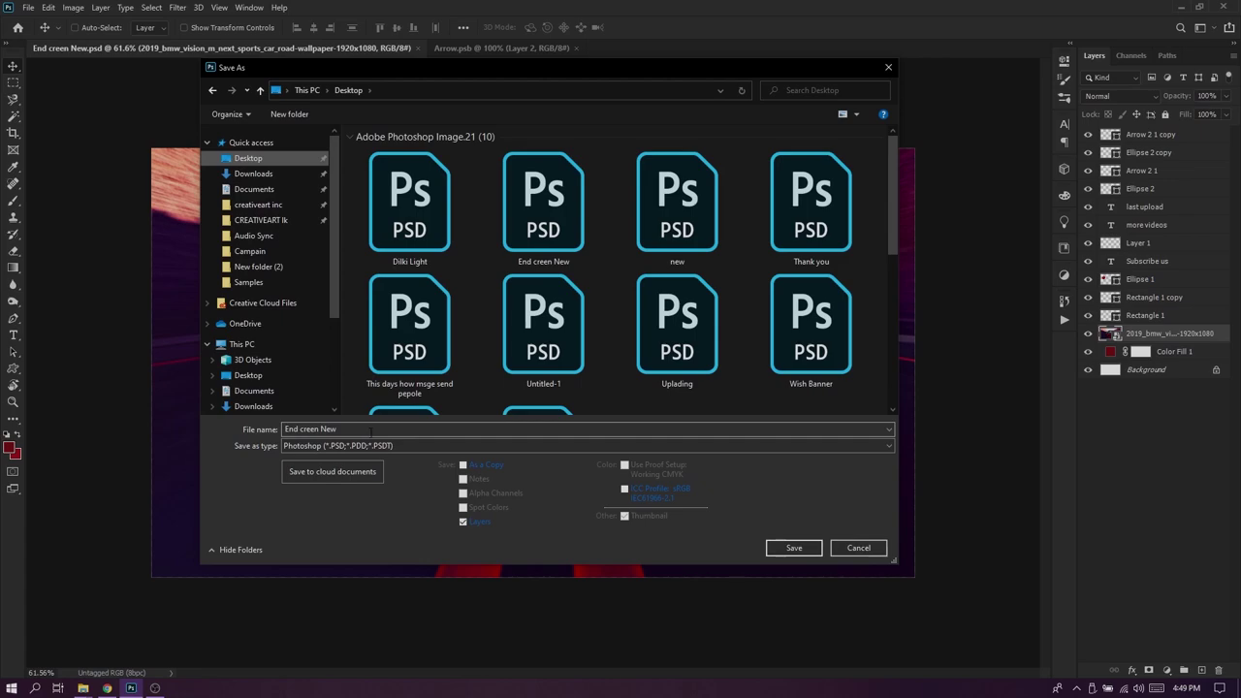
pyautogui.click(375, 429)
pyautogui.click(301, 428)
pyautogui.write('s')
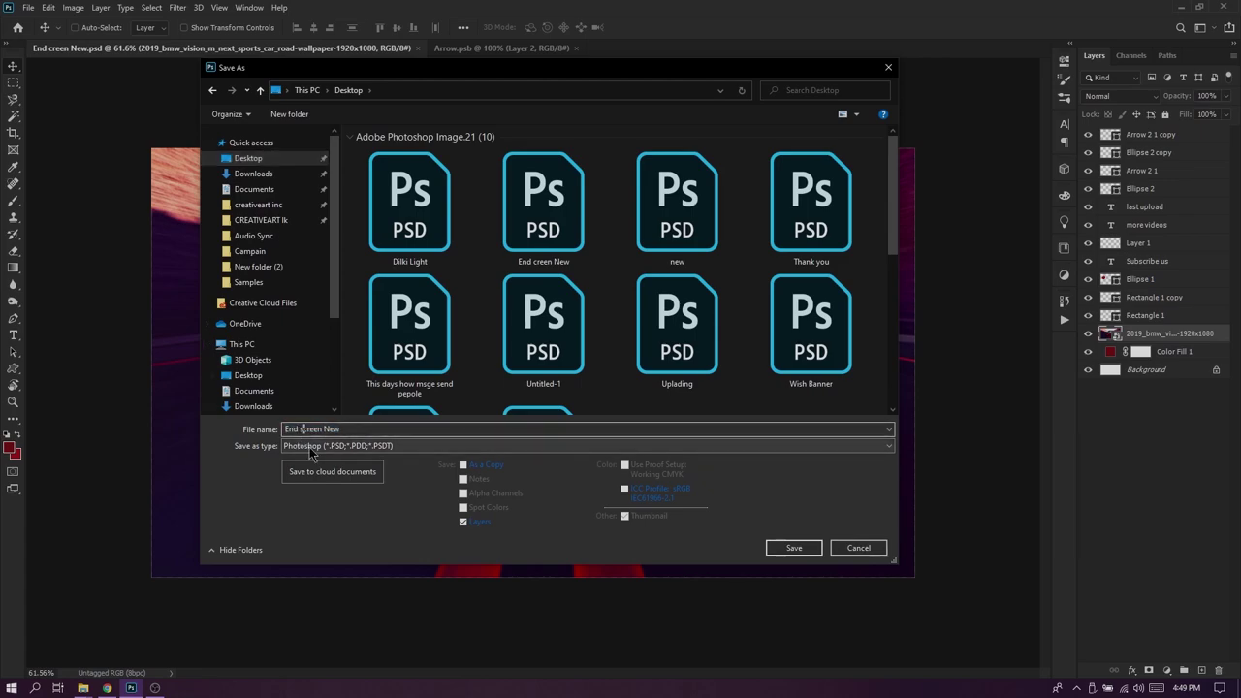
pyautogui.click(310, 448)
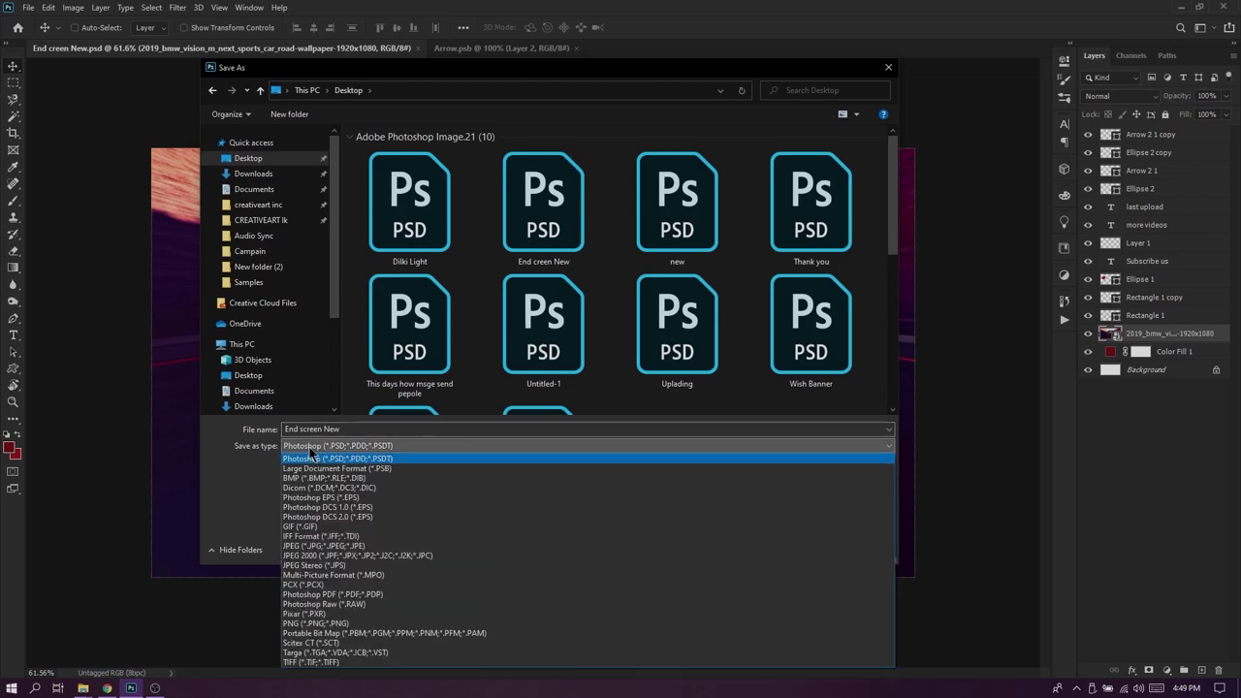
pyautogui.press('j')
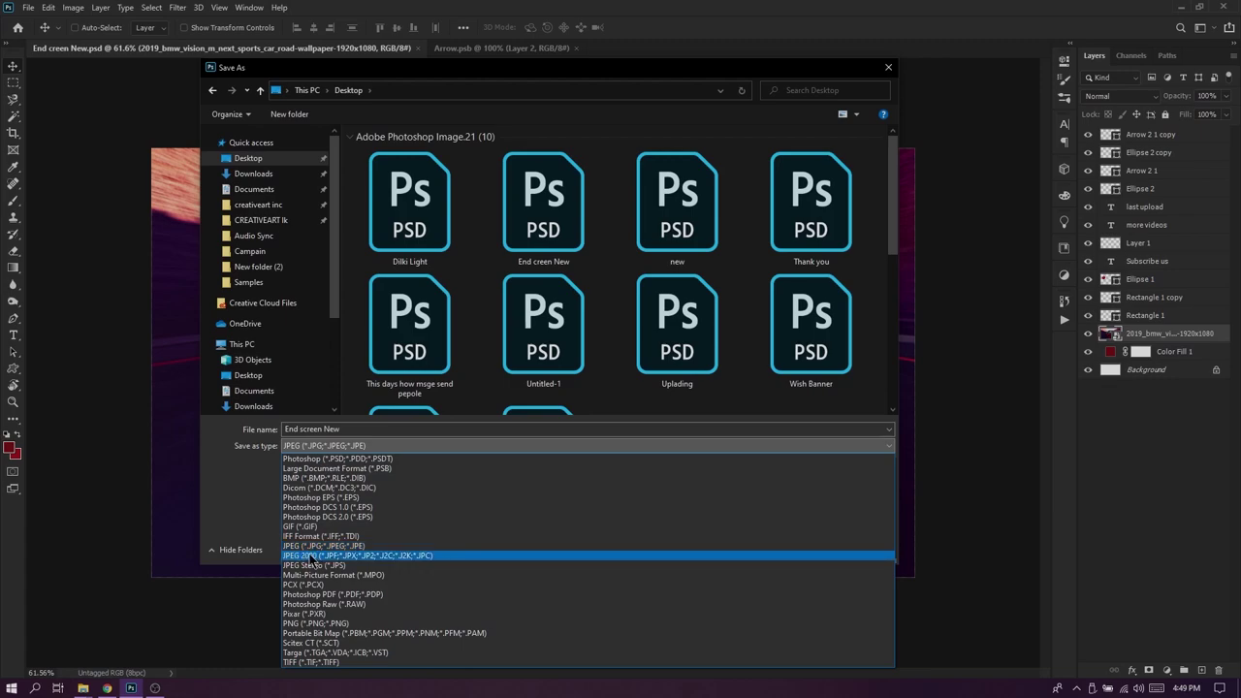
pyautogui.click(321, 547)
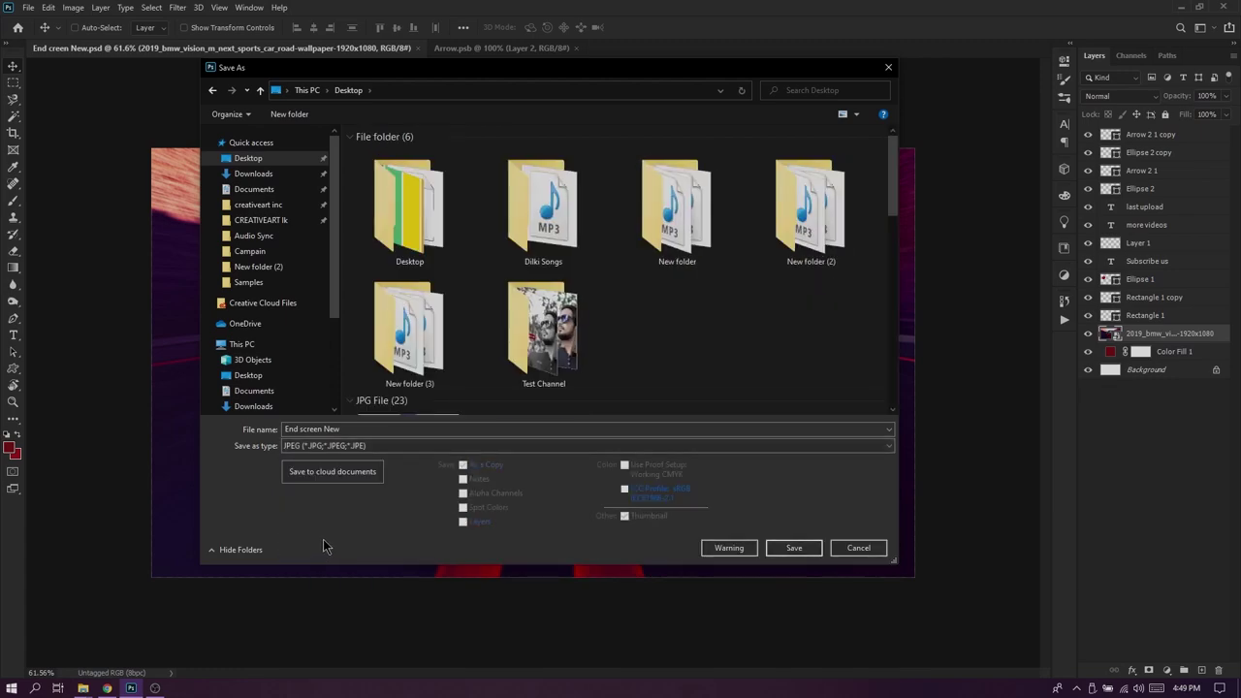
pyautogui.click(787, 550)
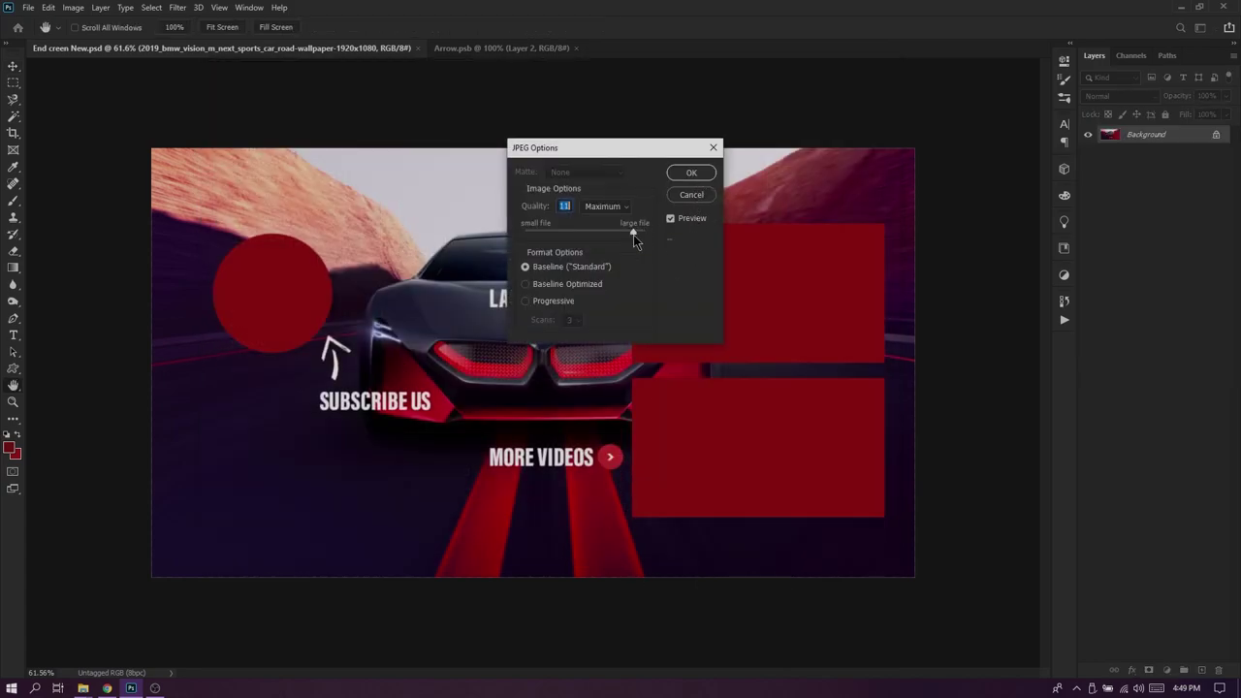
pyautogui.click(691, 173)
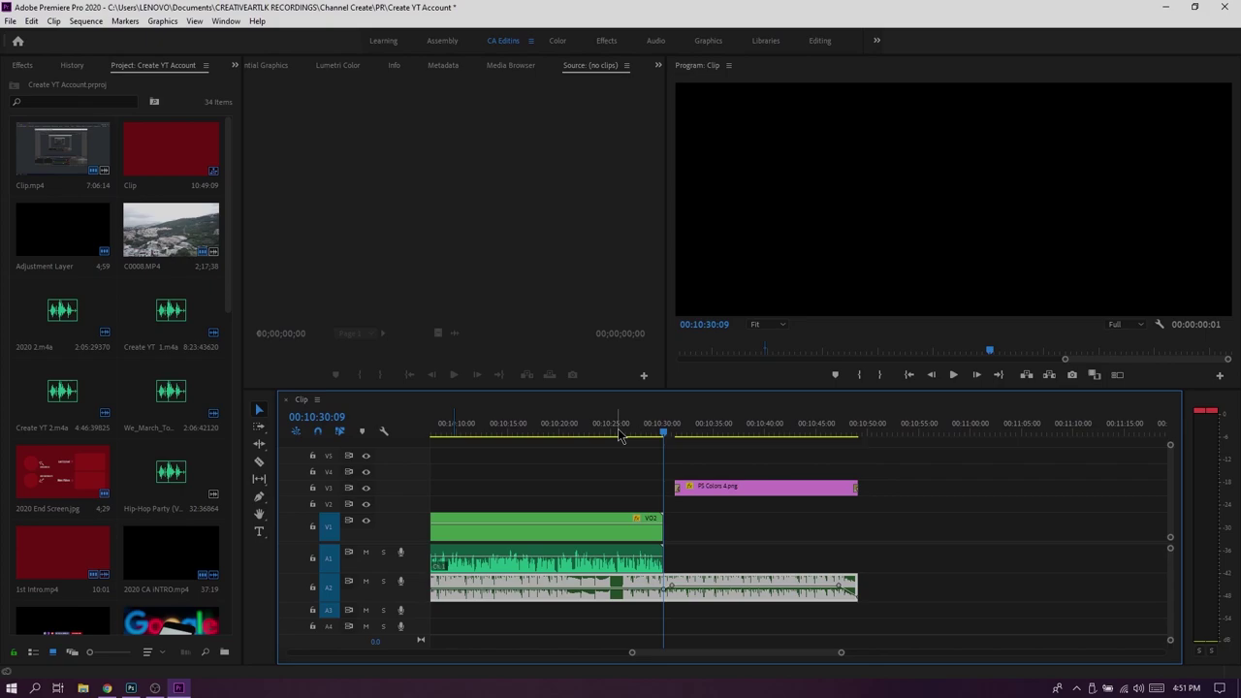
# Move Premiere's playhead earlier in the sequence and bring up a File Explorer window
pyautogui.moveTo(621, 434)
pyautogui.mouseDown()
pyautogui.moveTo(514, 439)
pyautogui.moveTo(663, 449)
pyautogui.mouseUp()
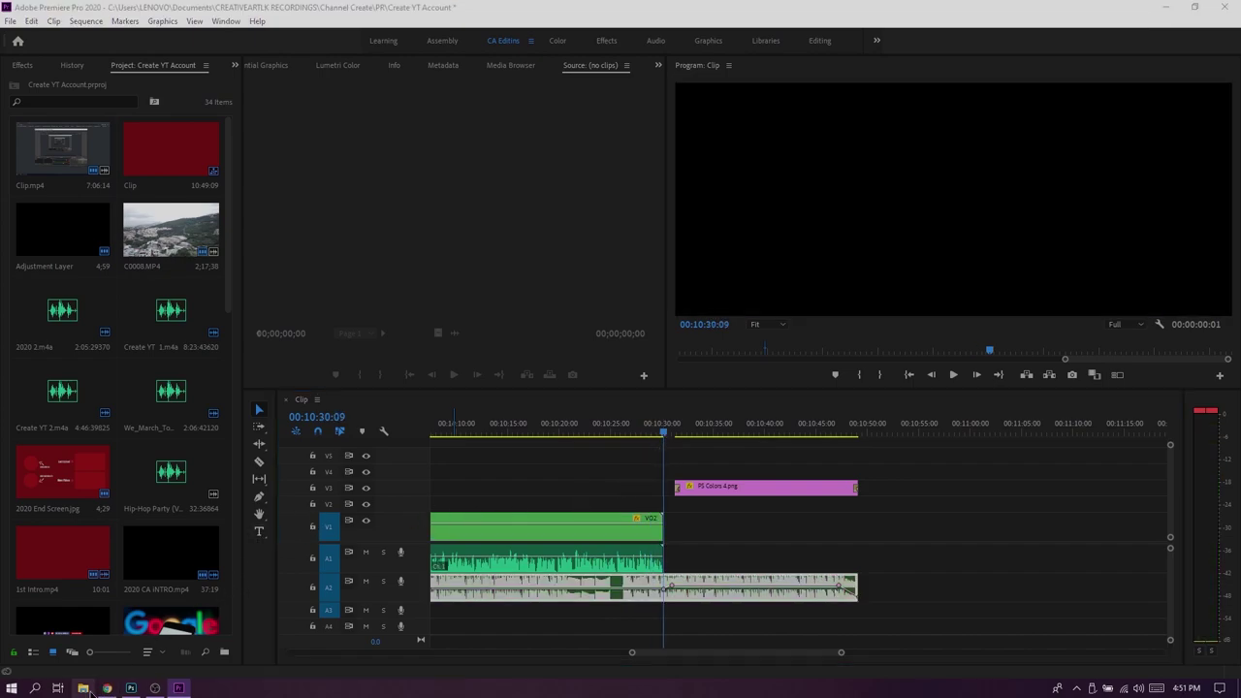
pyautogui.press('super+e')
# Drag End screen New.jpg from the Desktop onto Premiere's V1 track after the VO2 clip
pyautogui.click(54, 96)
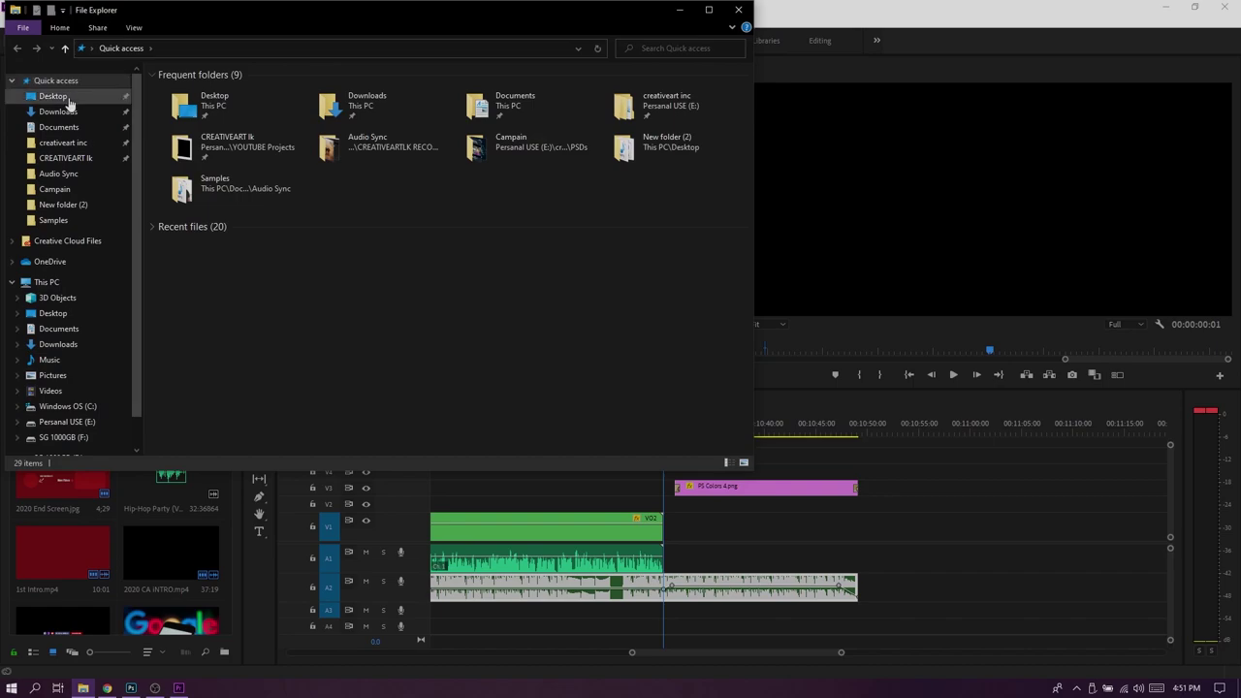
pyautogui.scroll(-3, 446, 291)
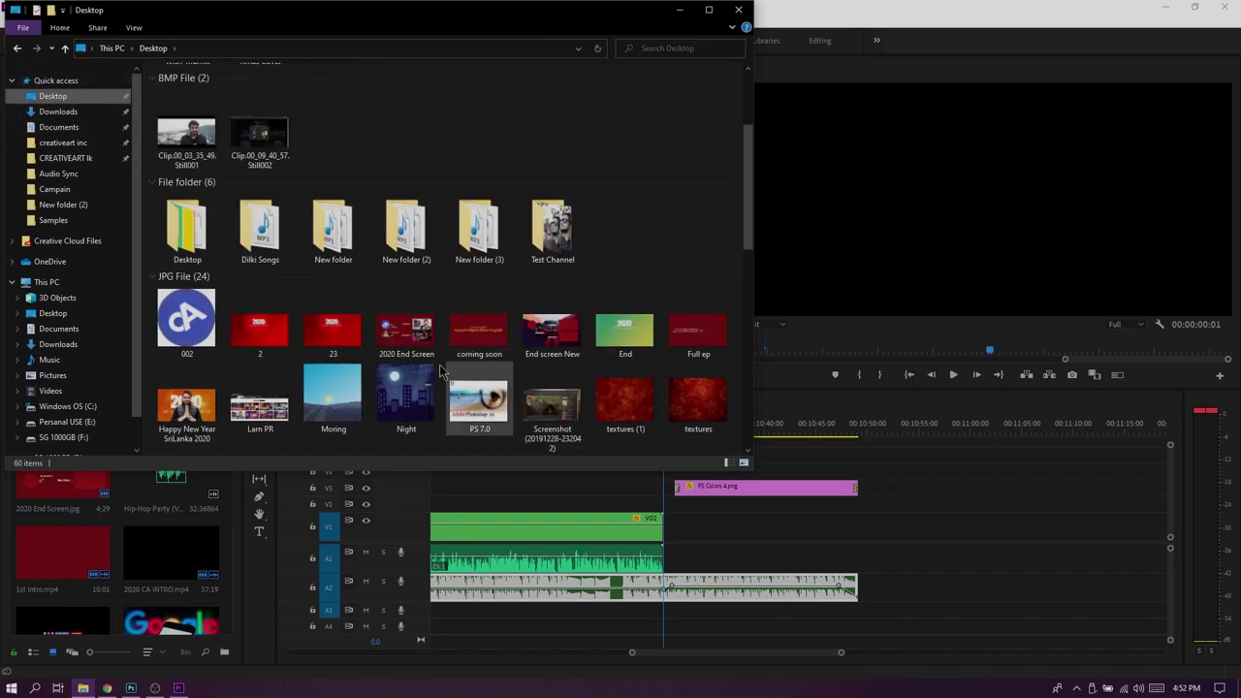
pyautogui.click(407, 330)
pyautogui.click(553, 339)
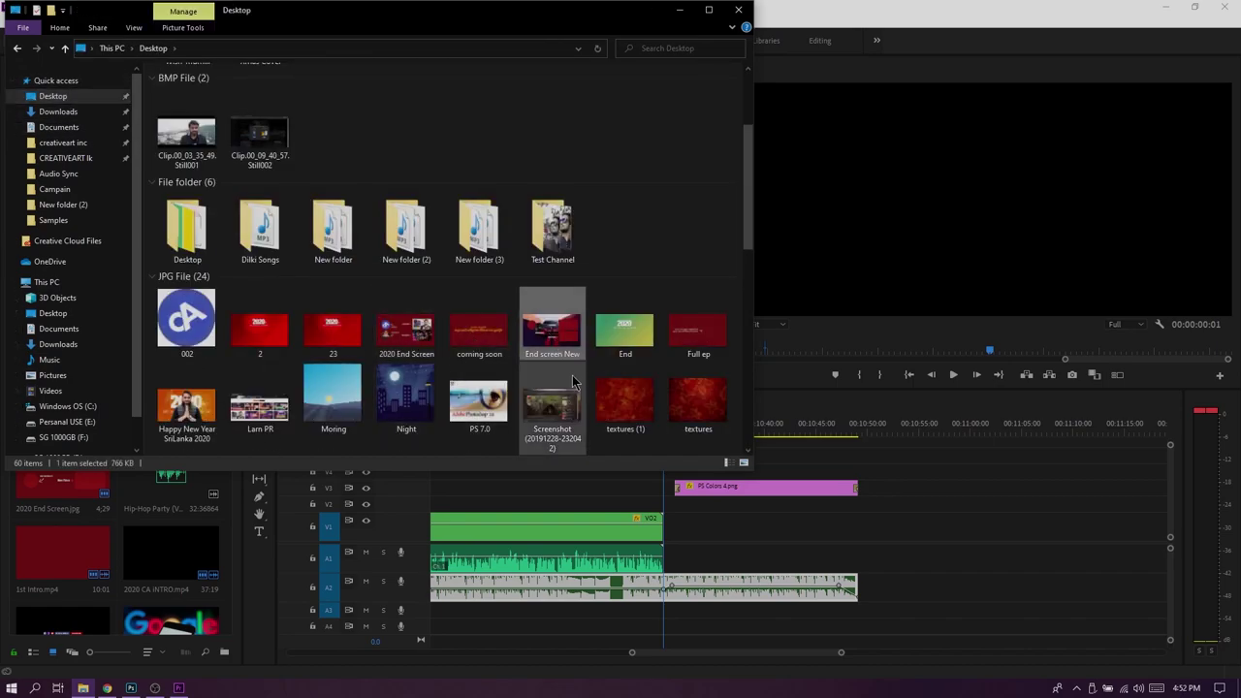
pyautogui.moveTo(559, 341); pyautogui.dragTo(700, 530)
pyautogui.click(725, 529)
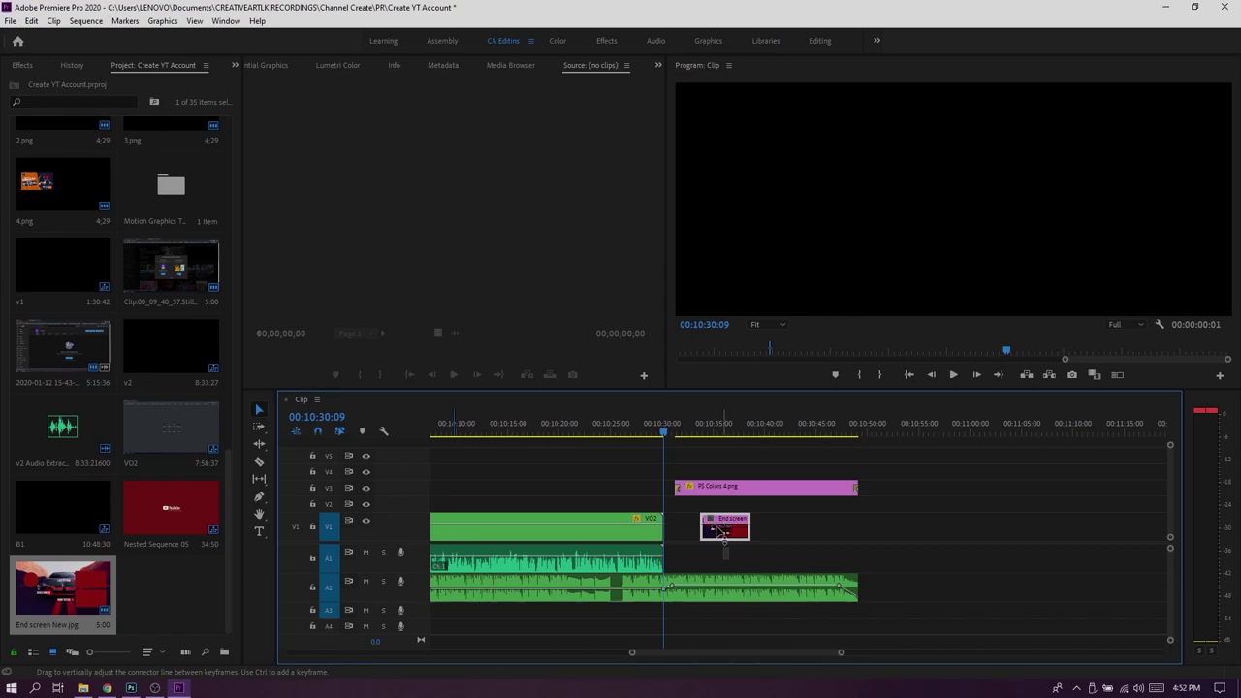
# Snap the End screen New.jpg clip to the playhead and preview its start with the social bar
pyautogui.moveTo(727, 531); pyautogui.dragTo(695, 533)
pyautogui.press('=')
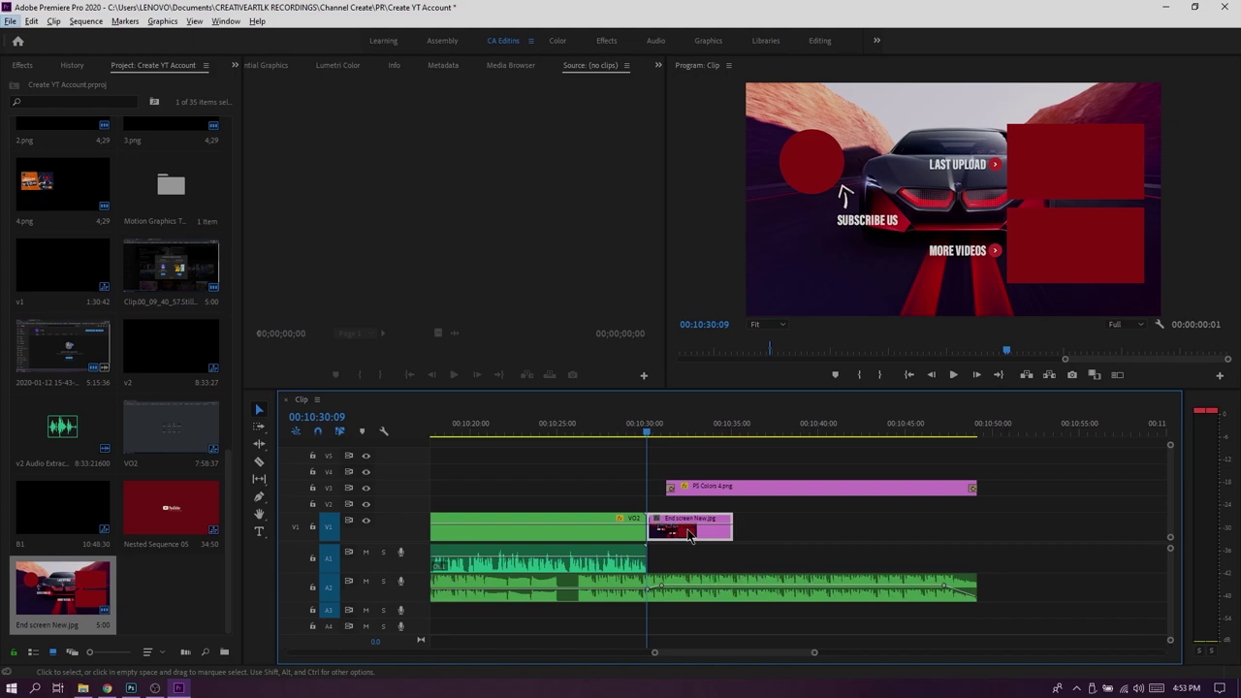
pyautogui.click(642, 436)
pyautogui.moveTo(648, 435); pyautogui.dragTo(709, 436)
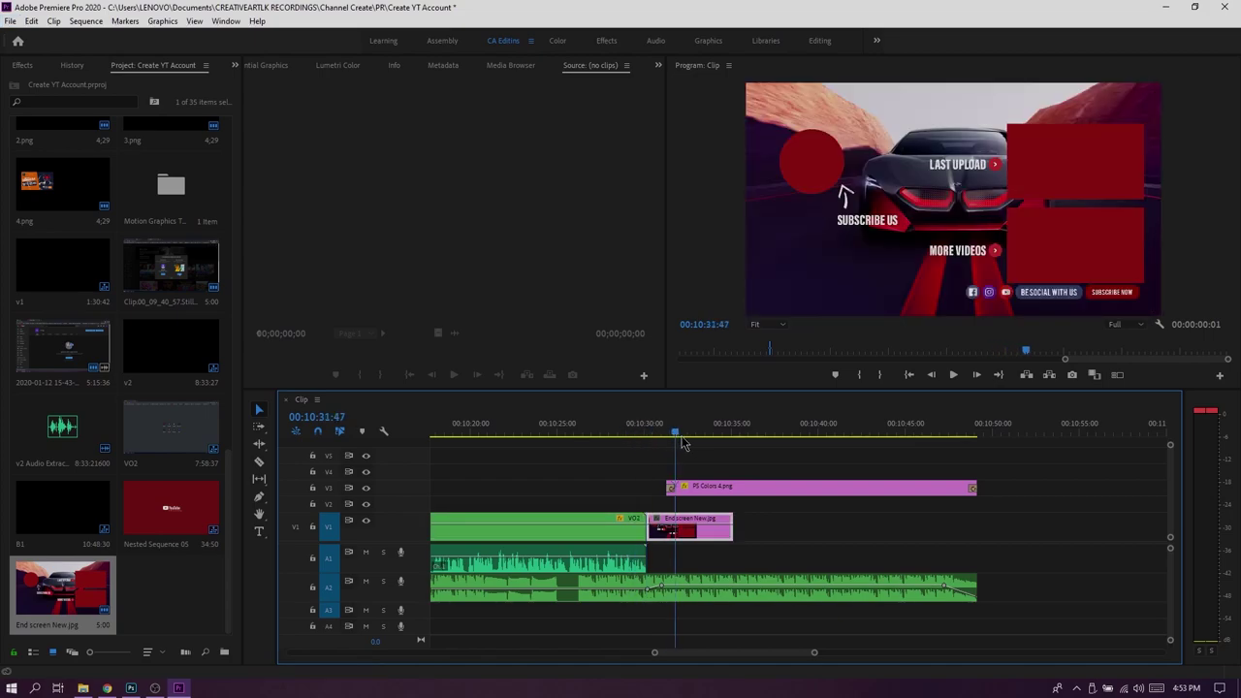
pyautogui.press('Up')
pyautogui.press('Up')
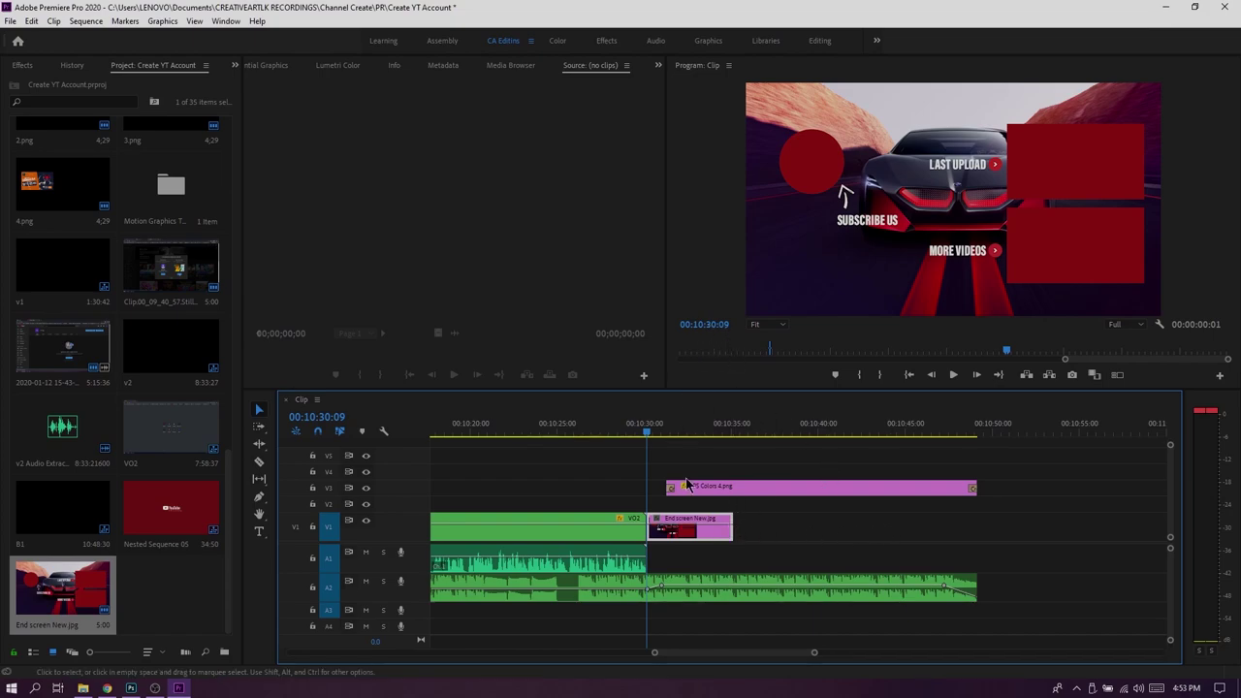
# Preview the later part, then extend the end screen clip to the sequence end
pyautogui.moveTo(647, 433); pyautogui.dragTo(966, 453)
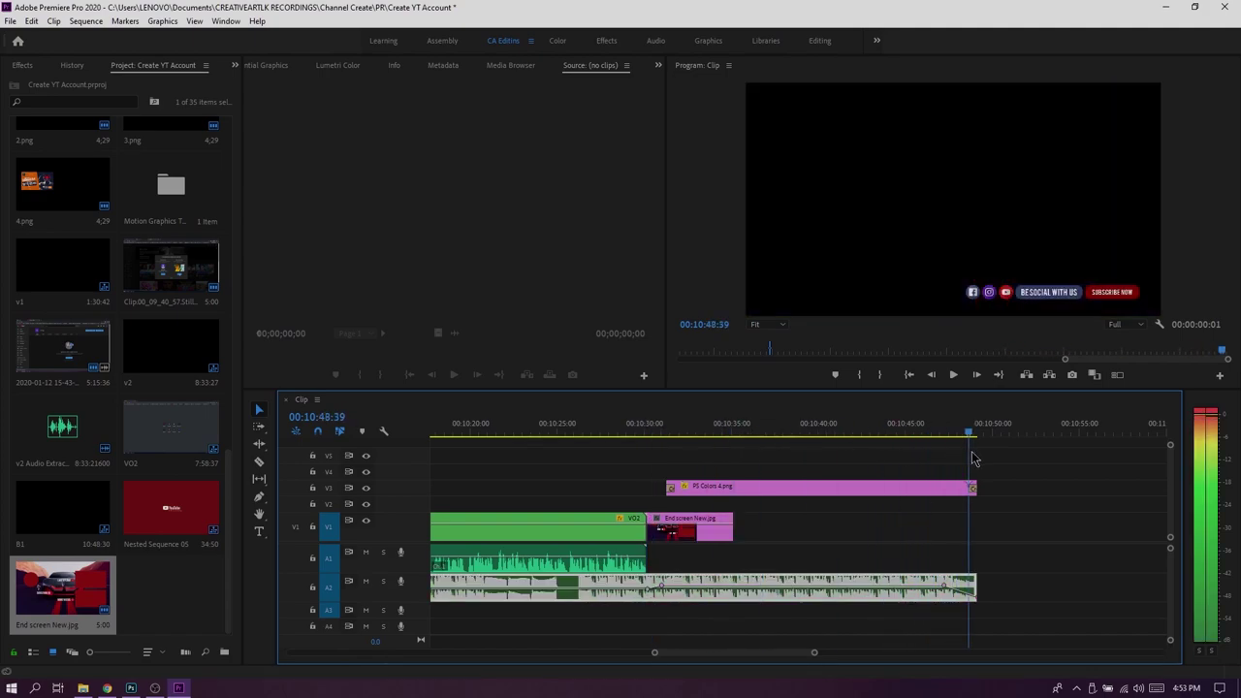
pyautogui.moveTo(967, 456); pyautogui.dragTo(977, 456)
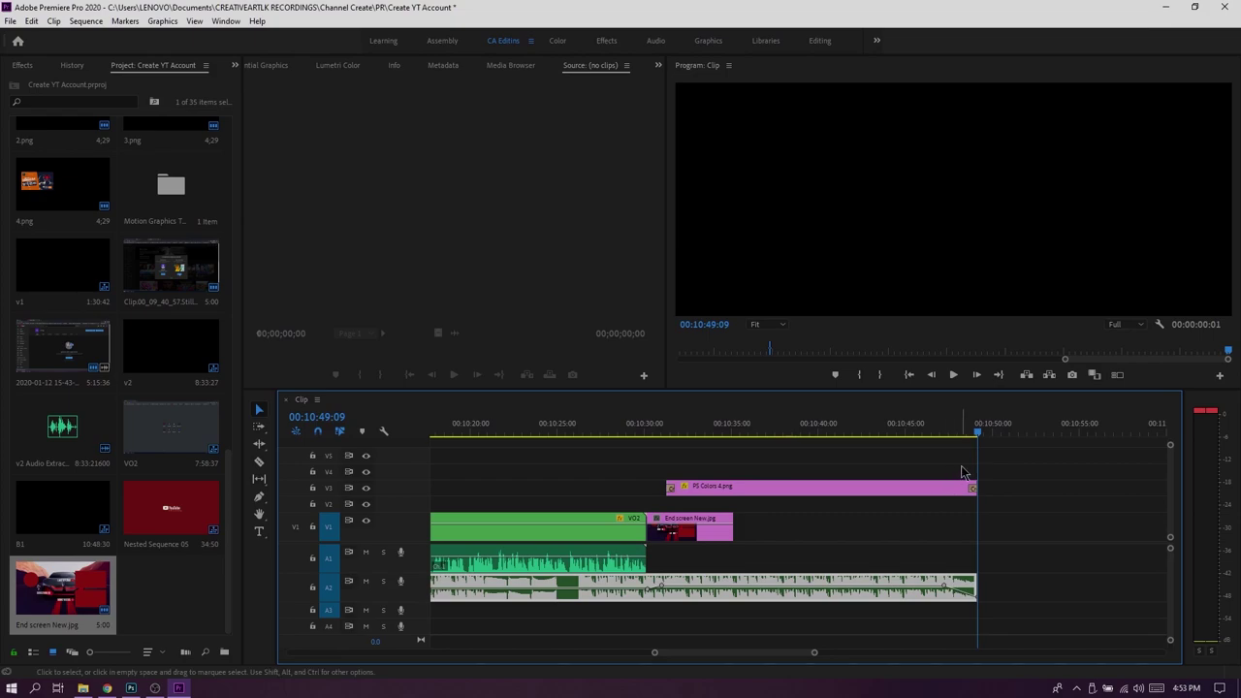
pyautogui.click(718, 535)
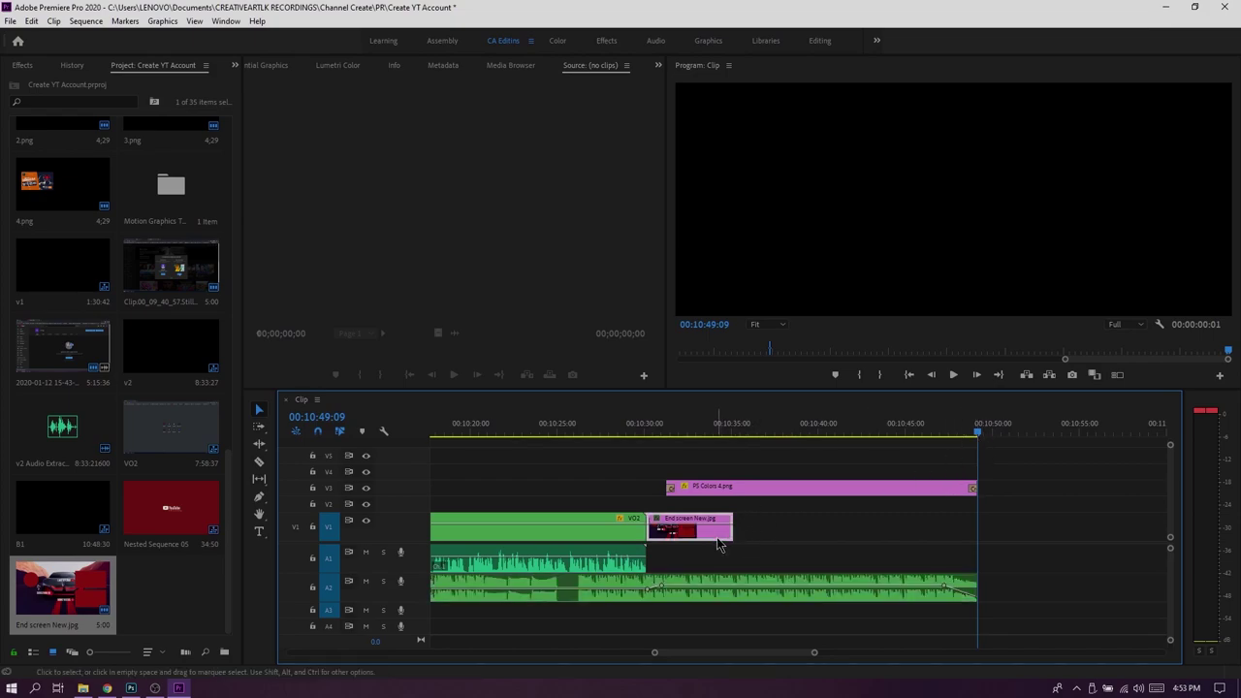
pyautogui.moveTo(734, 528); pyautogui.dragTo(978, 530)
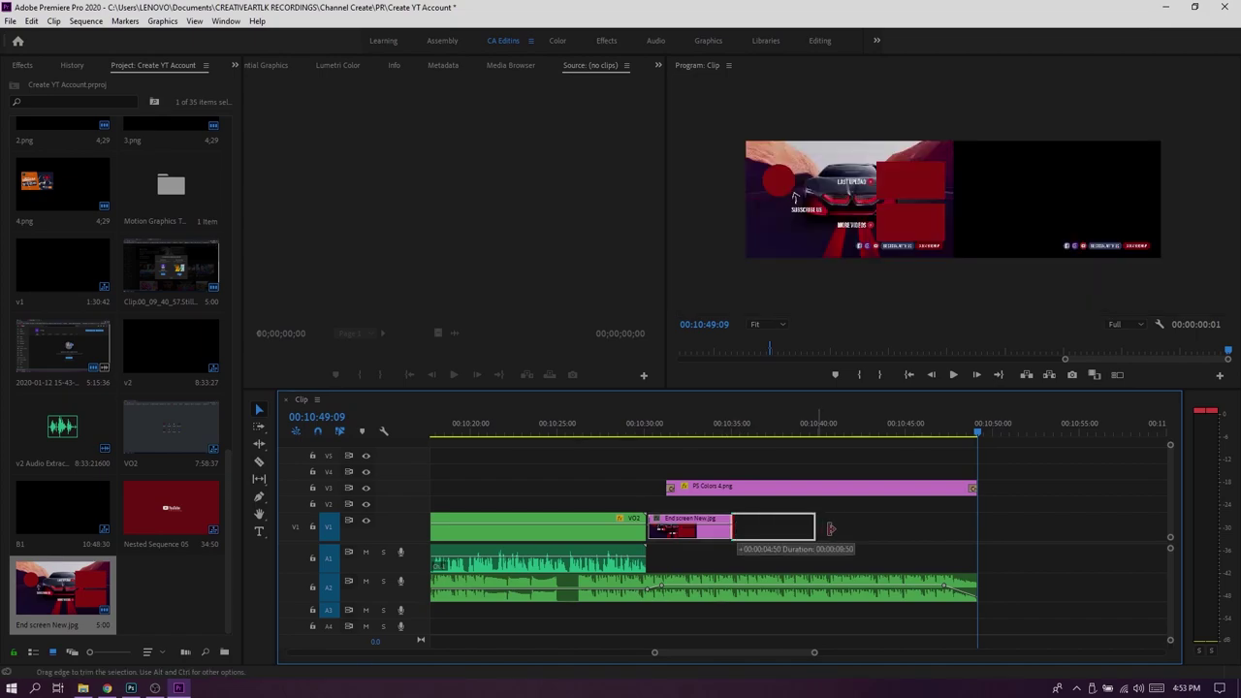
# Preview the start of the extended end screen in the Program Monitor, then minimize Premiere
pyautogui.click(635, 432)
pyautogui.moveTo(635, 432); pyautogui.dragTo(685, 458)
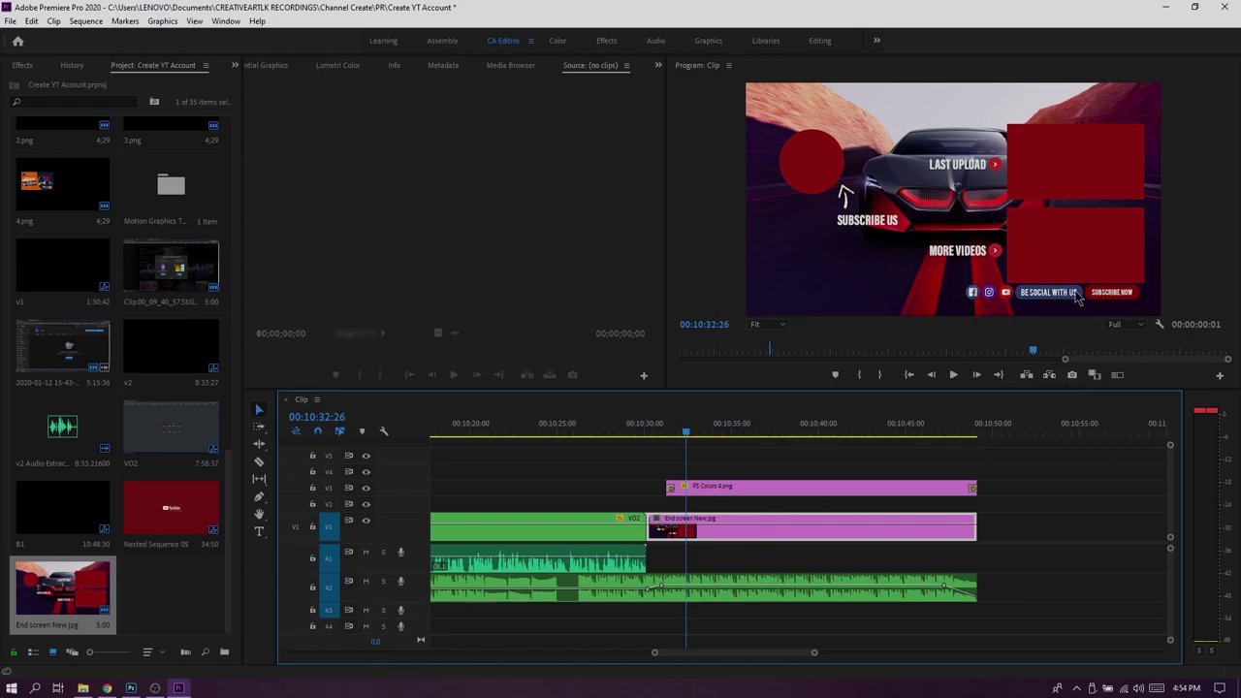
pyautogui.click(1060, 254)
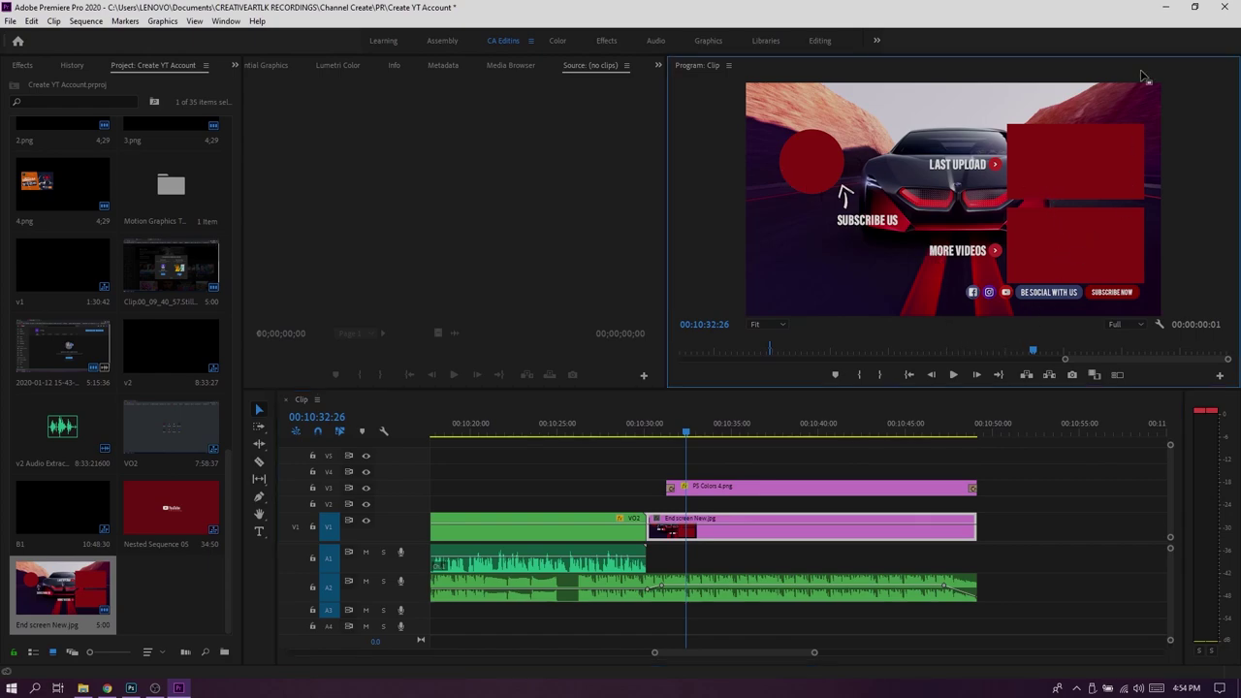
pyautogui.click(1164, 11)
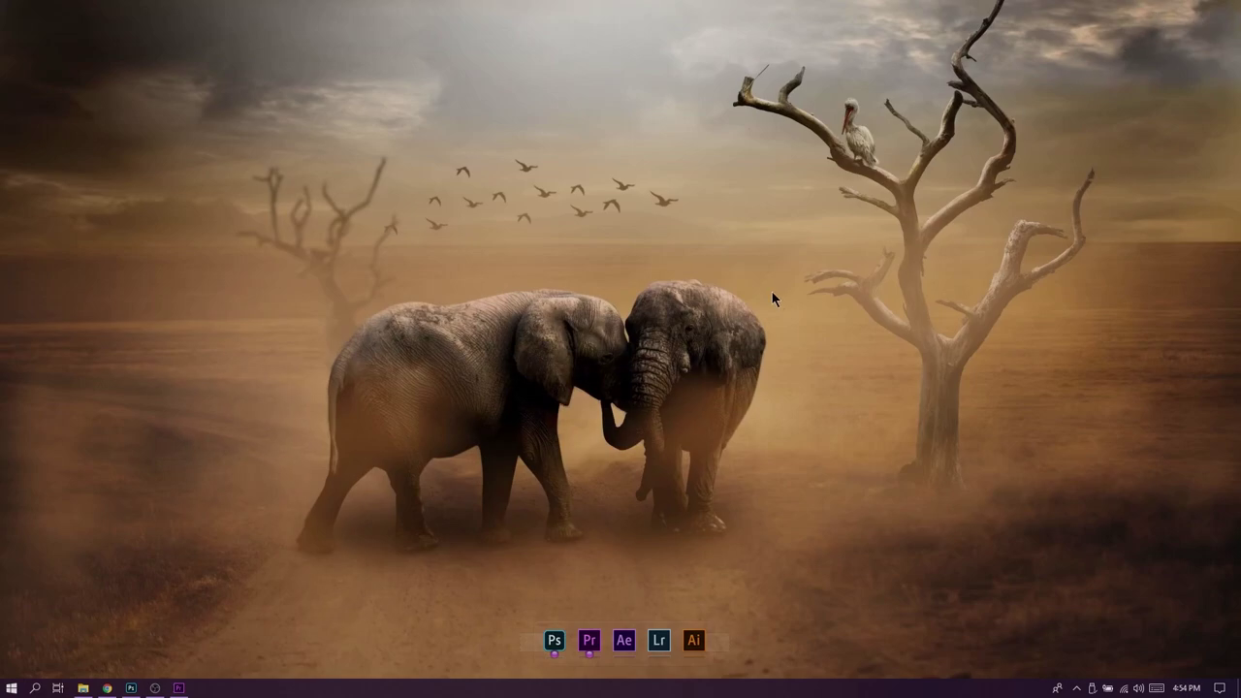
# Open YouTube Studio in Chrome and go to the latest video's details page
pyautogui.click(107, 688)
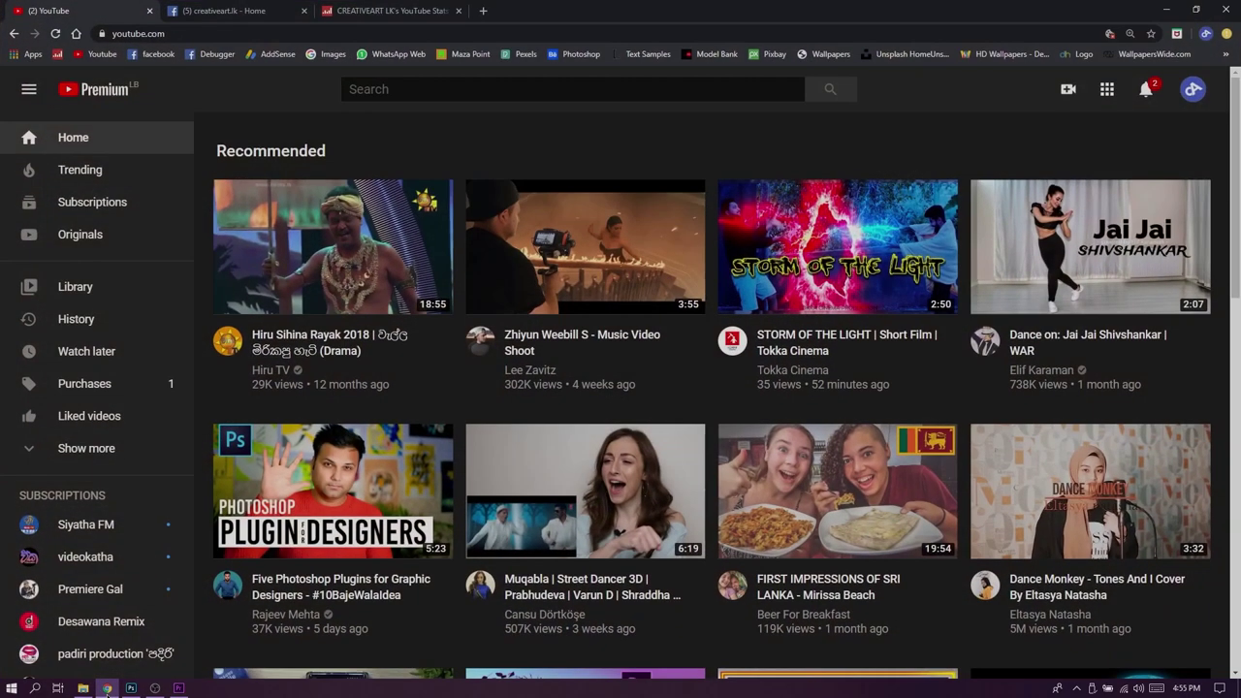
pyautogui.click(1193, 92)
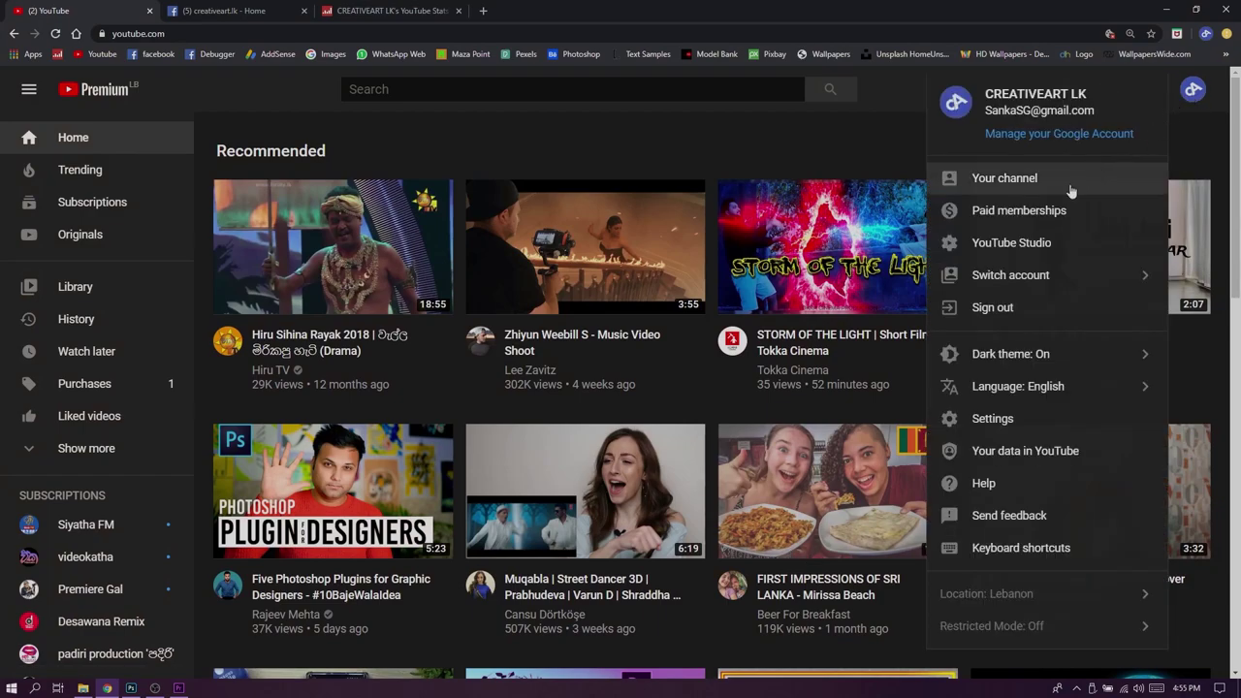
pyautogui.click(1020, 244)
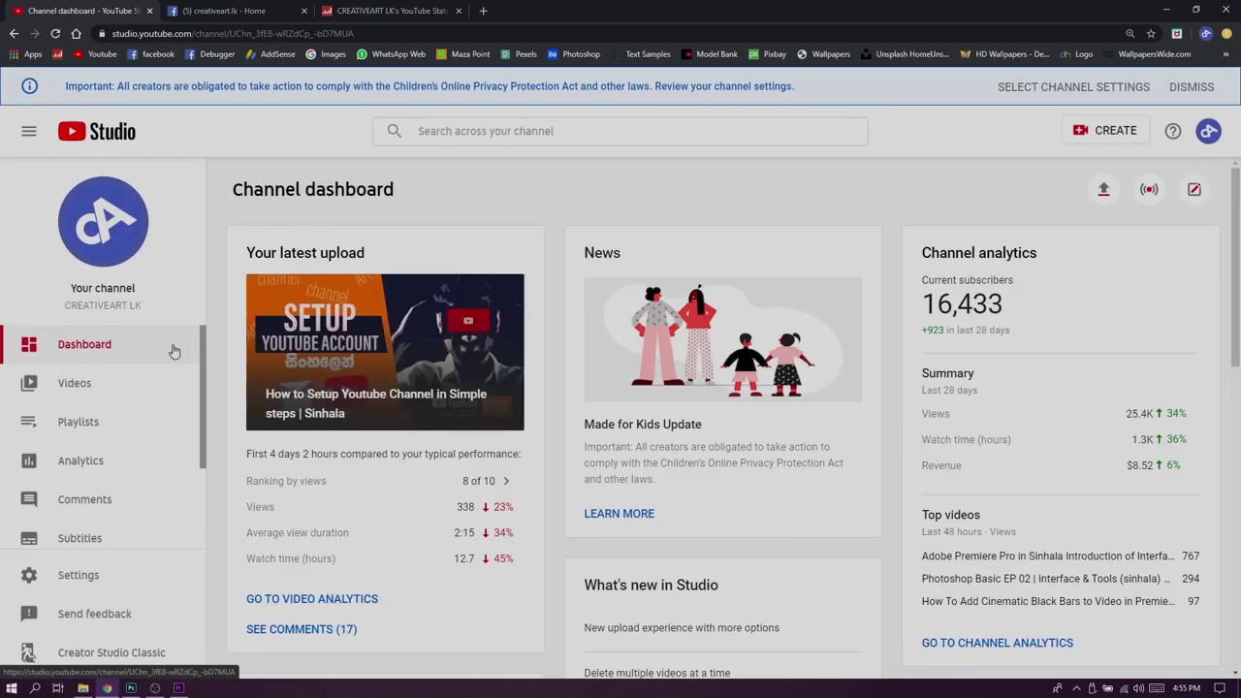
pyautogui.click(68, 390)
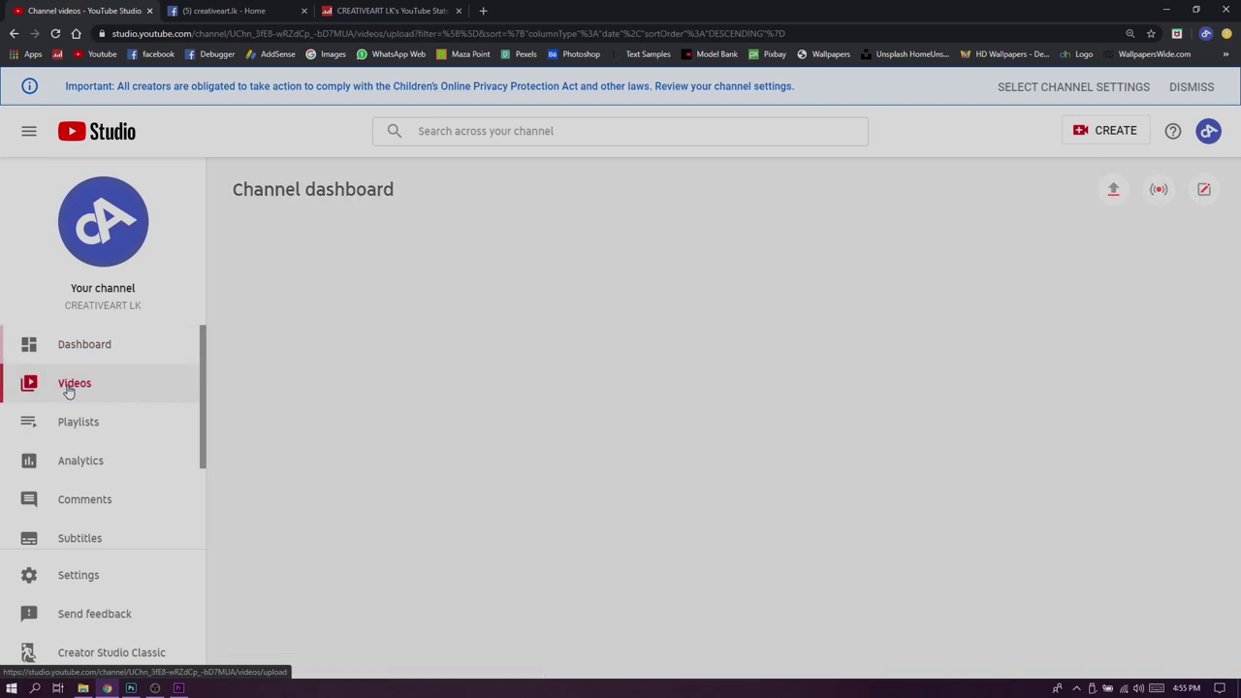
pyautogui.moveTo(679, 365)
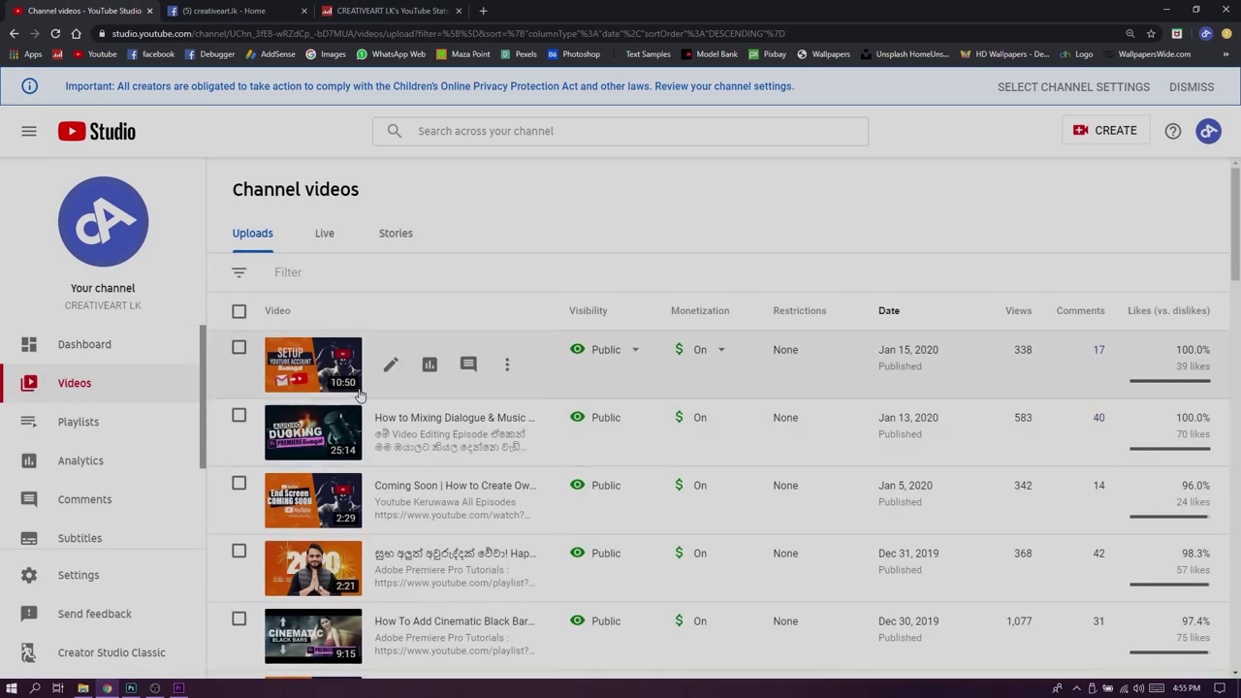
pyautogui.click(389, 366)
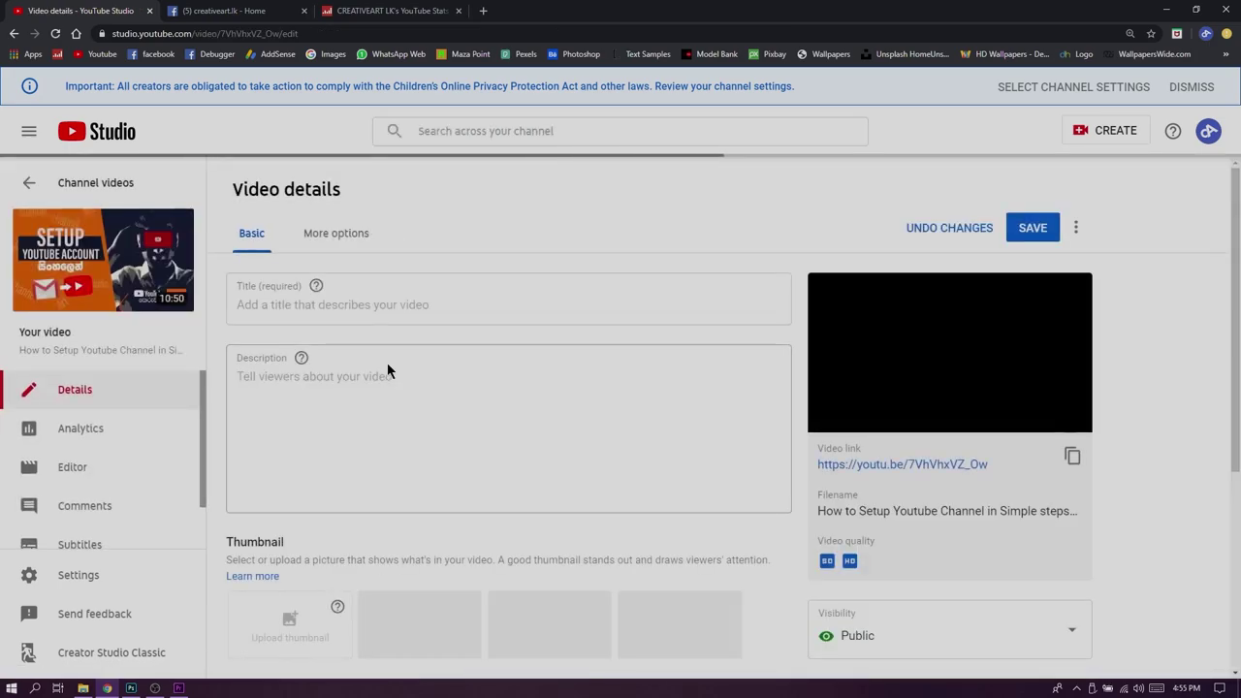
# Open the End screen editor for this video
pyautogui.scroll(-1, 917, 480)
pyautogui.scroll(-3, 916, 480)
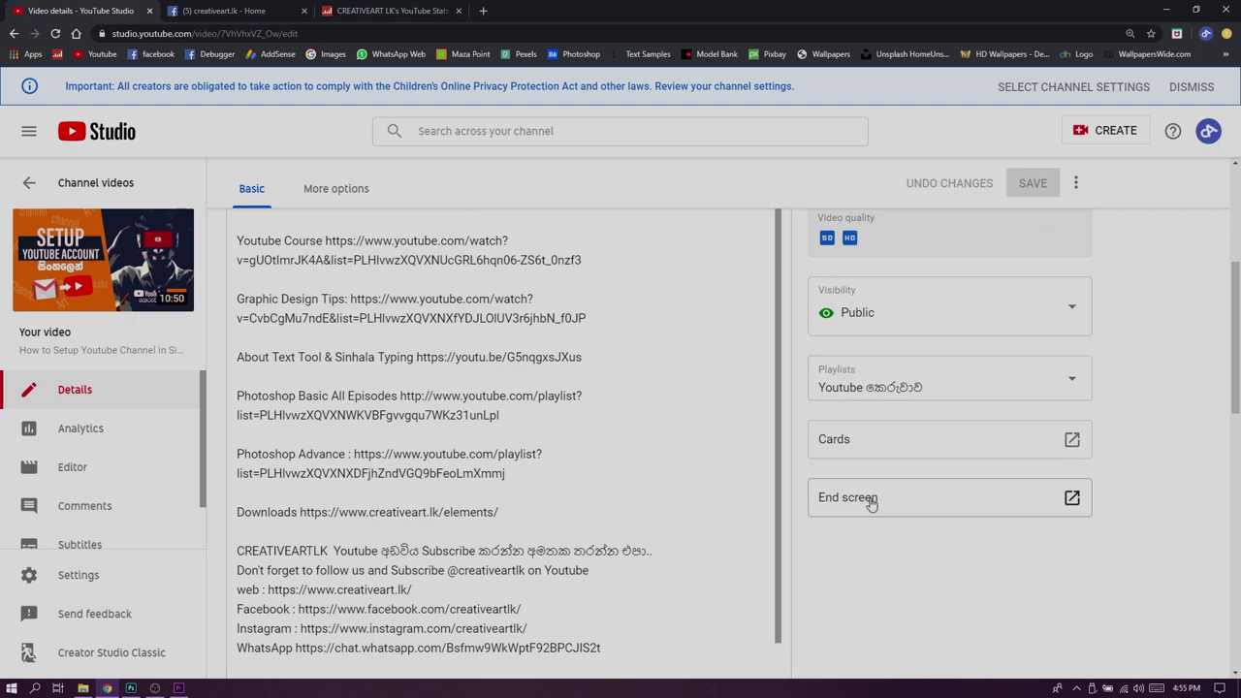
pyautogui.click(905, 501)
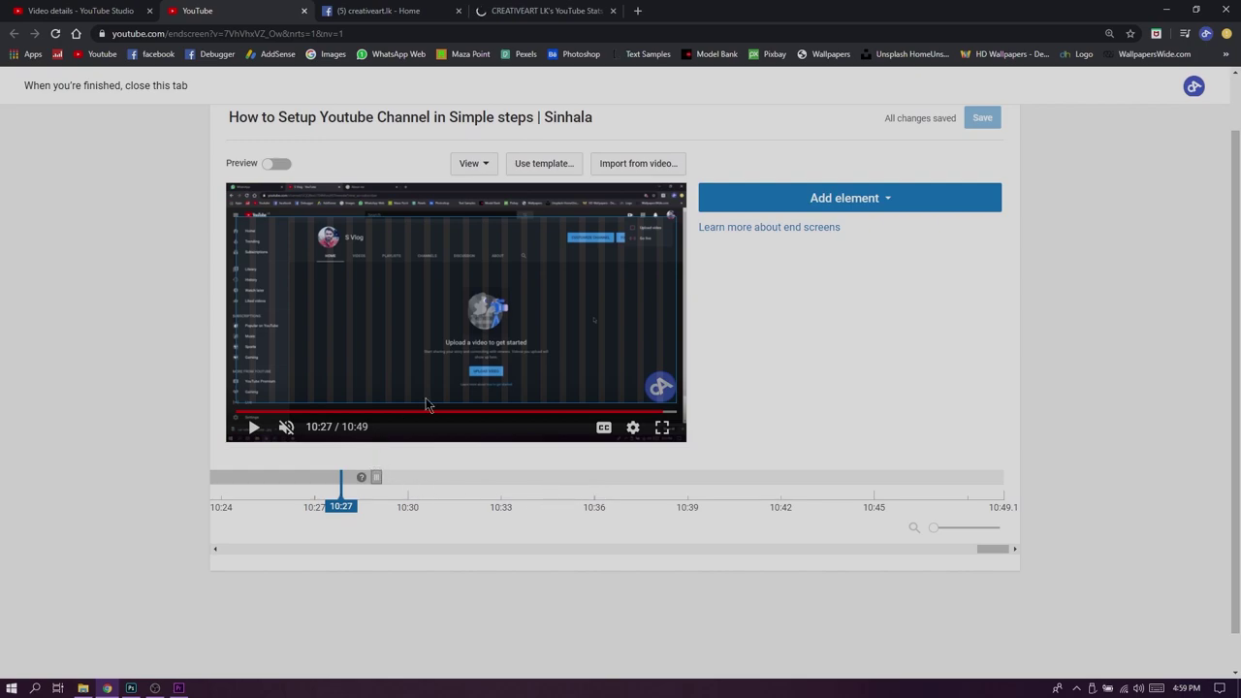
# Pause the preview at 10:30 on the template and start a Video or Playlist element
pyautogui.click(255, 430)
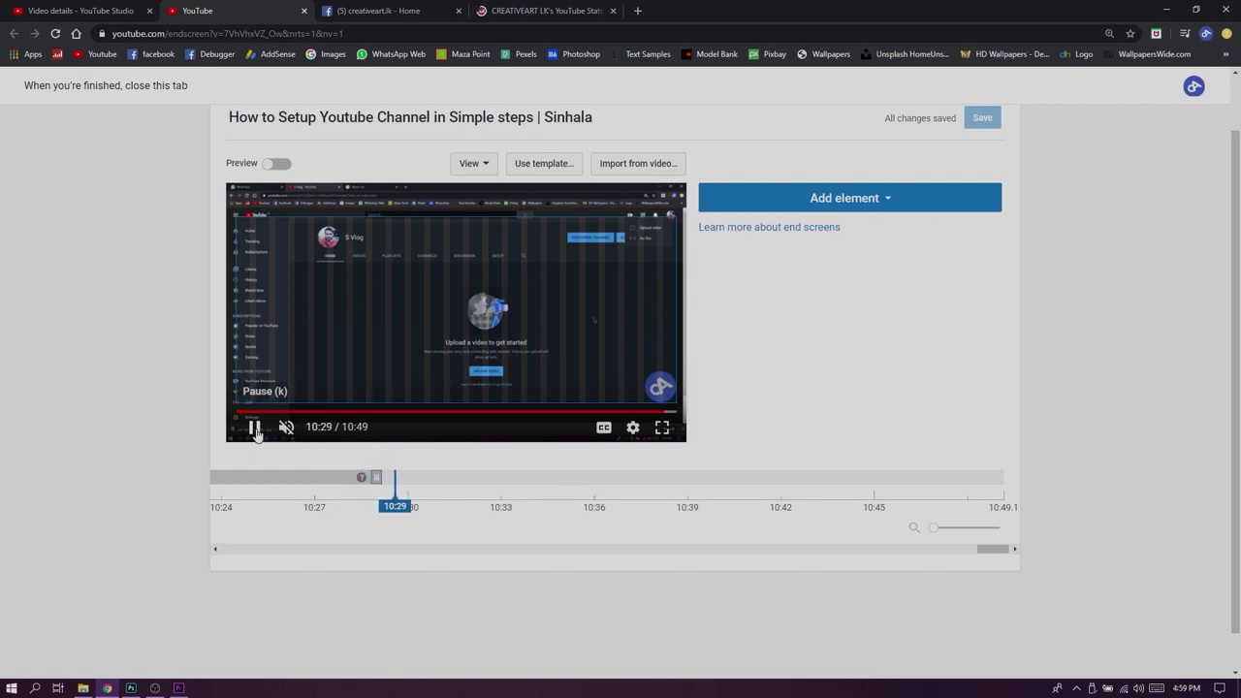
pyautogui.click(480, 301)
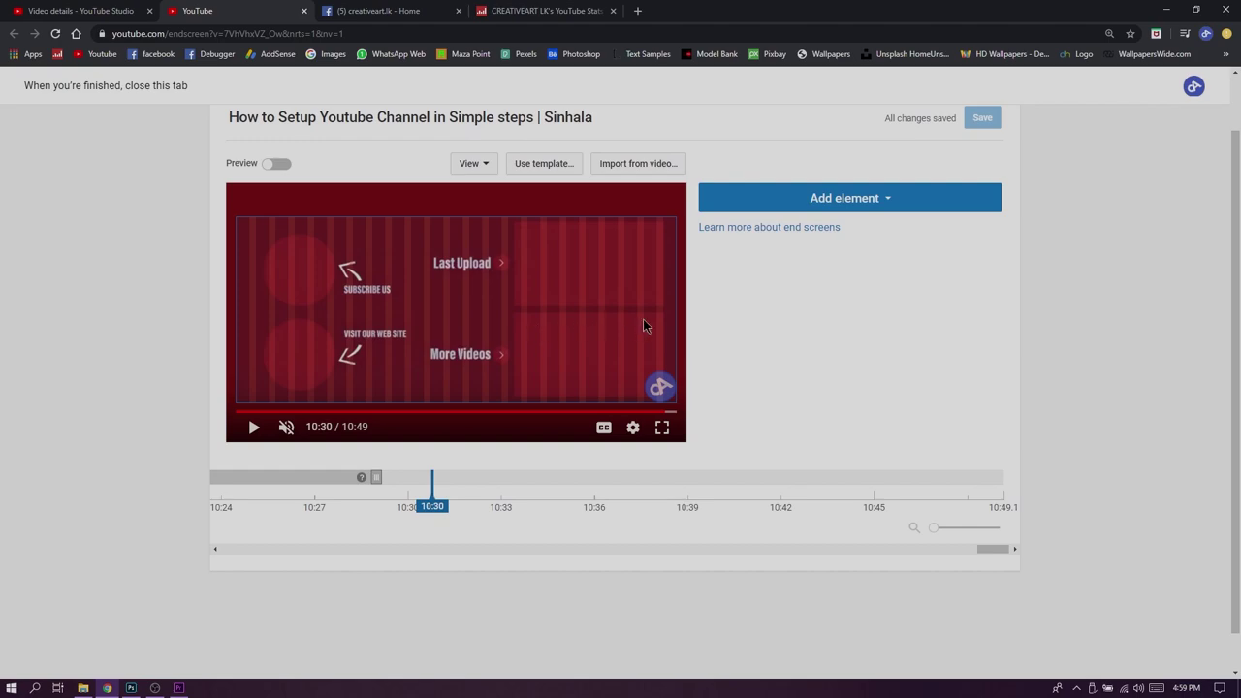
pyautogui.click(888, 200)
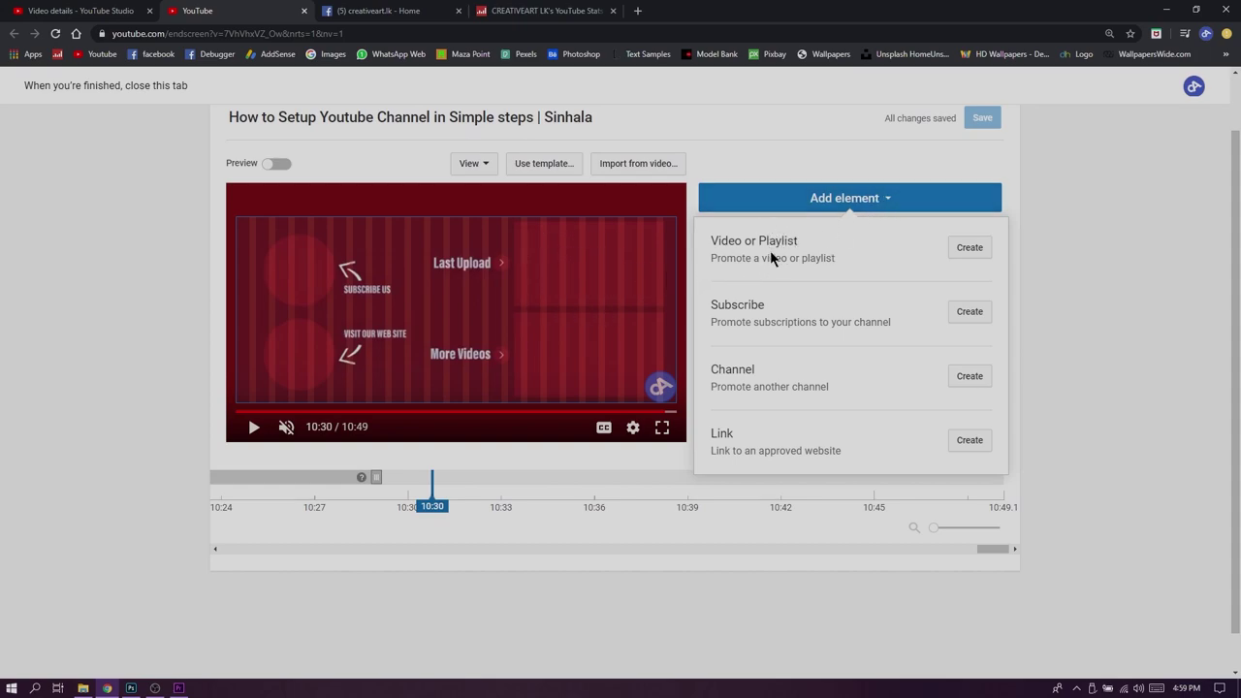
pyautogui.click(968, 249)
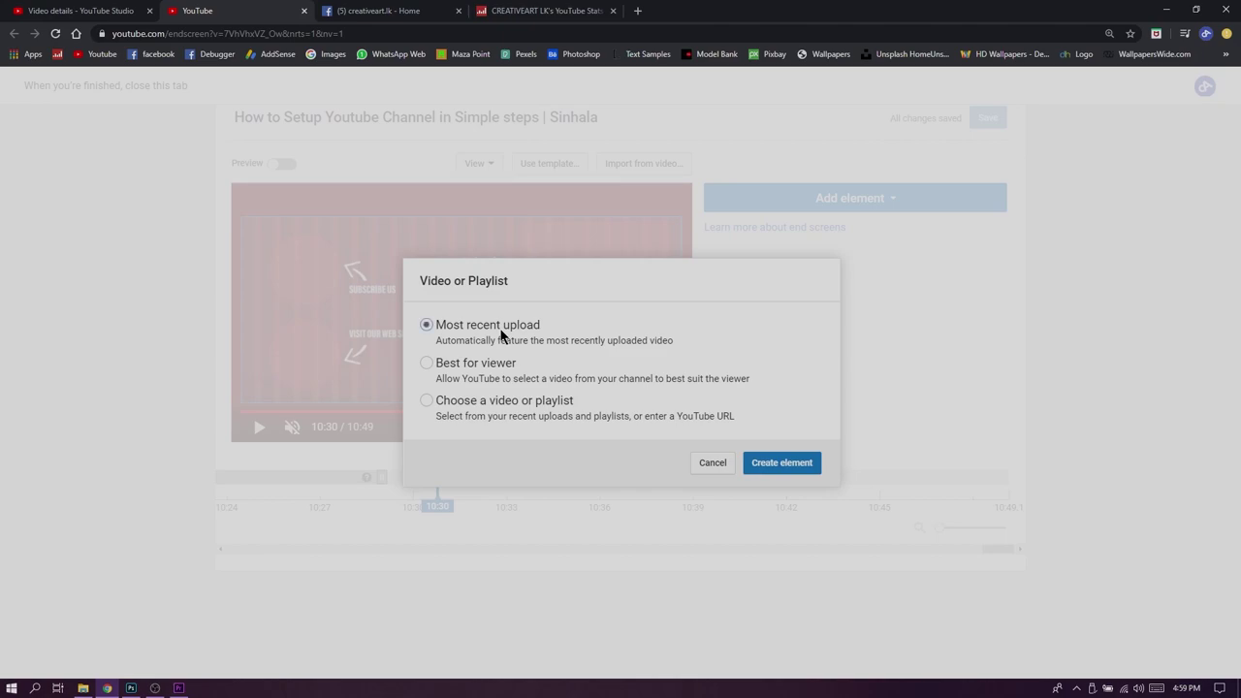
# Create the Most recent upload element and move it onto the top-right Last Upload slot
pyautogui.click(764, 465)
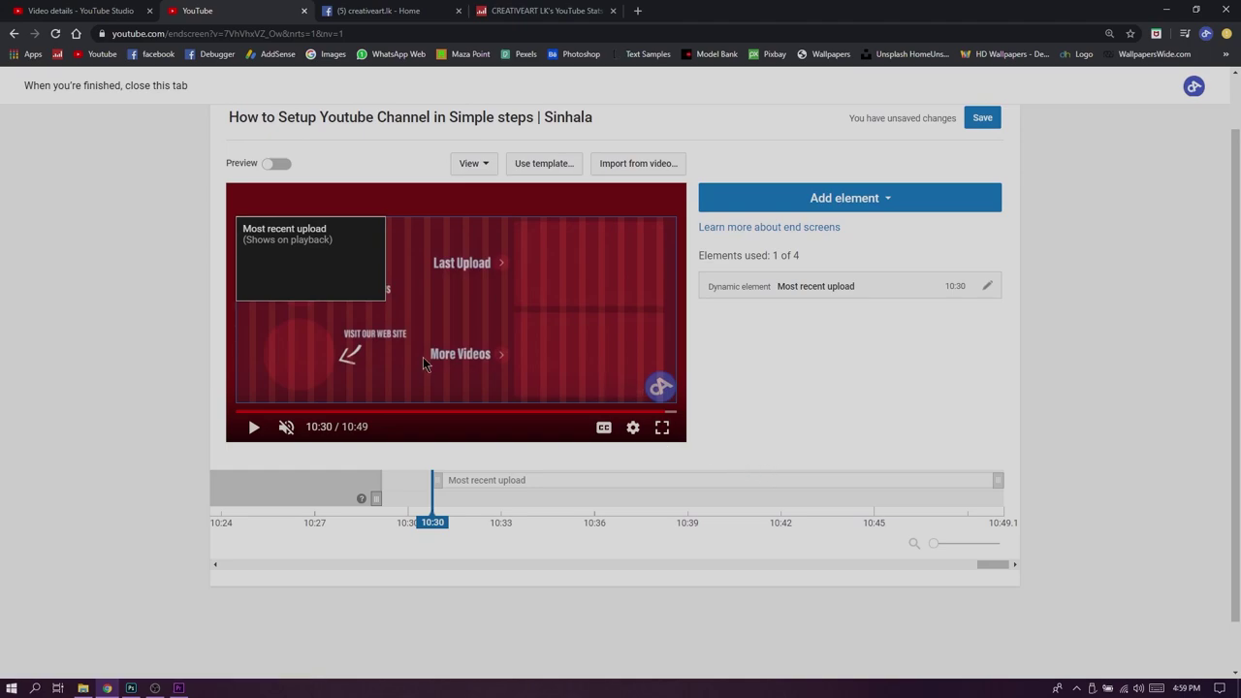
pyautogui.click(306, 257)
pyautogui.moveTo(307, 258); pyautogui.dragTo(578, 263)
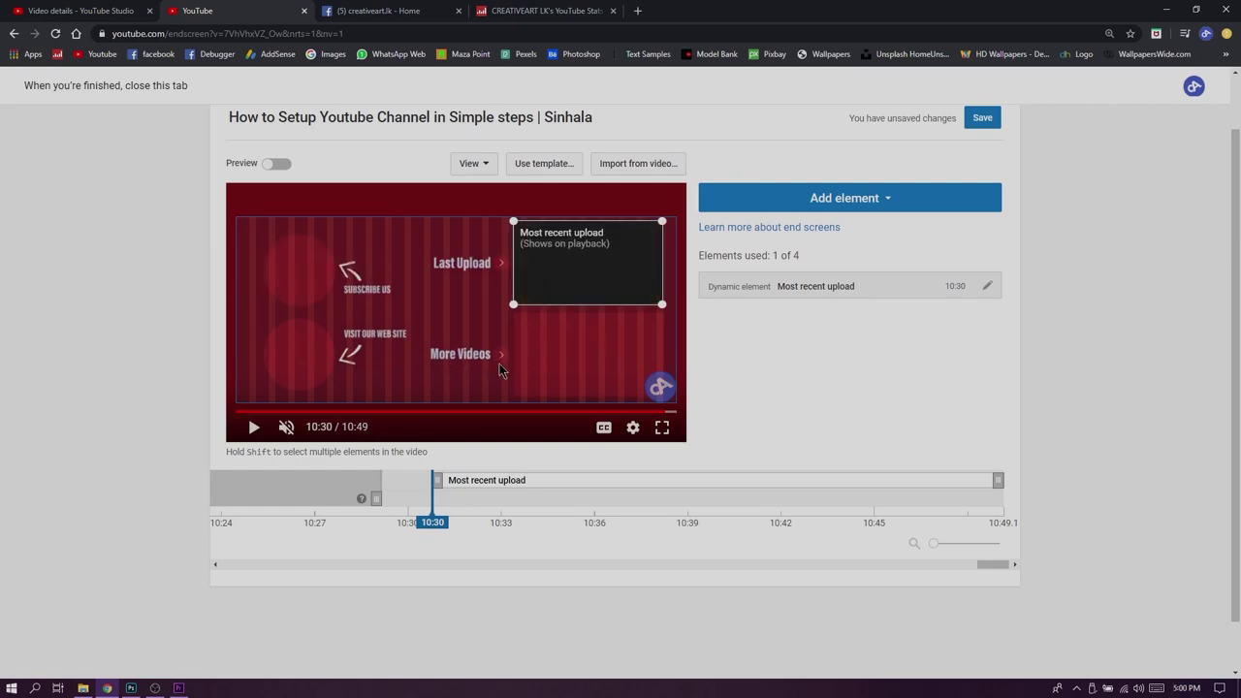
pyautogui.click(472, 362)
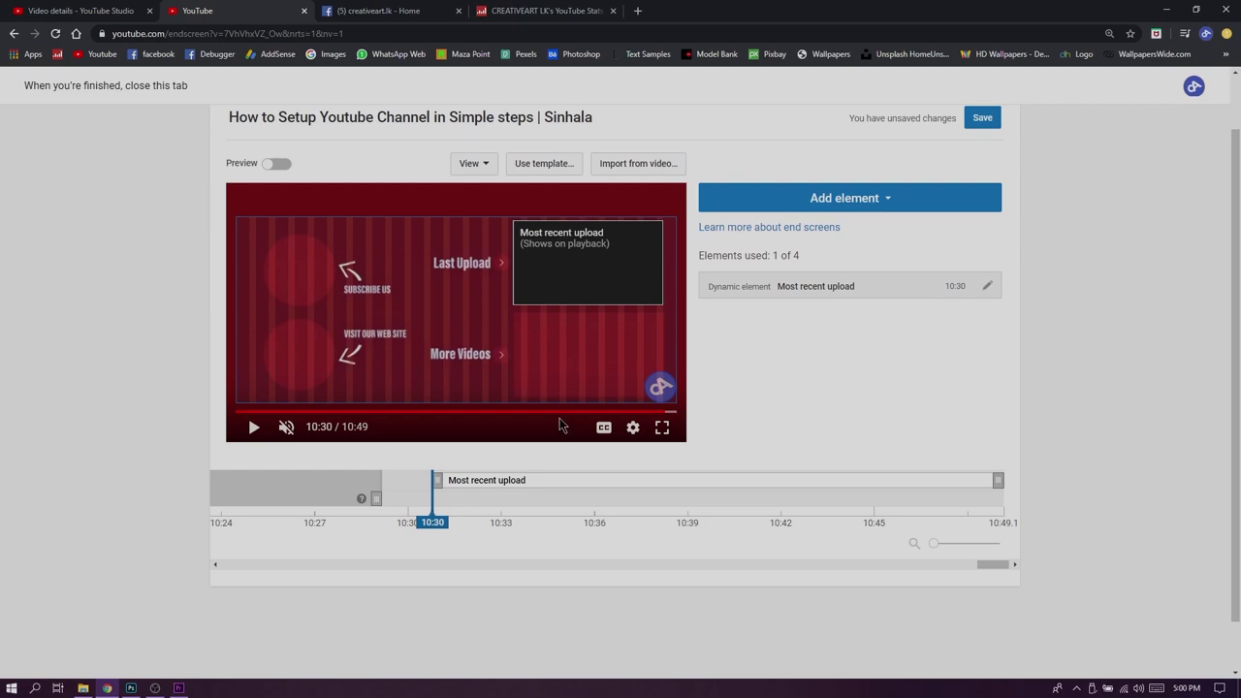
# Add the Adobe Premiere Pro Sinhala Tutorials playlist element and align it over the More Videos slot
pyautogui.click(886, 204)
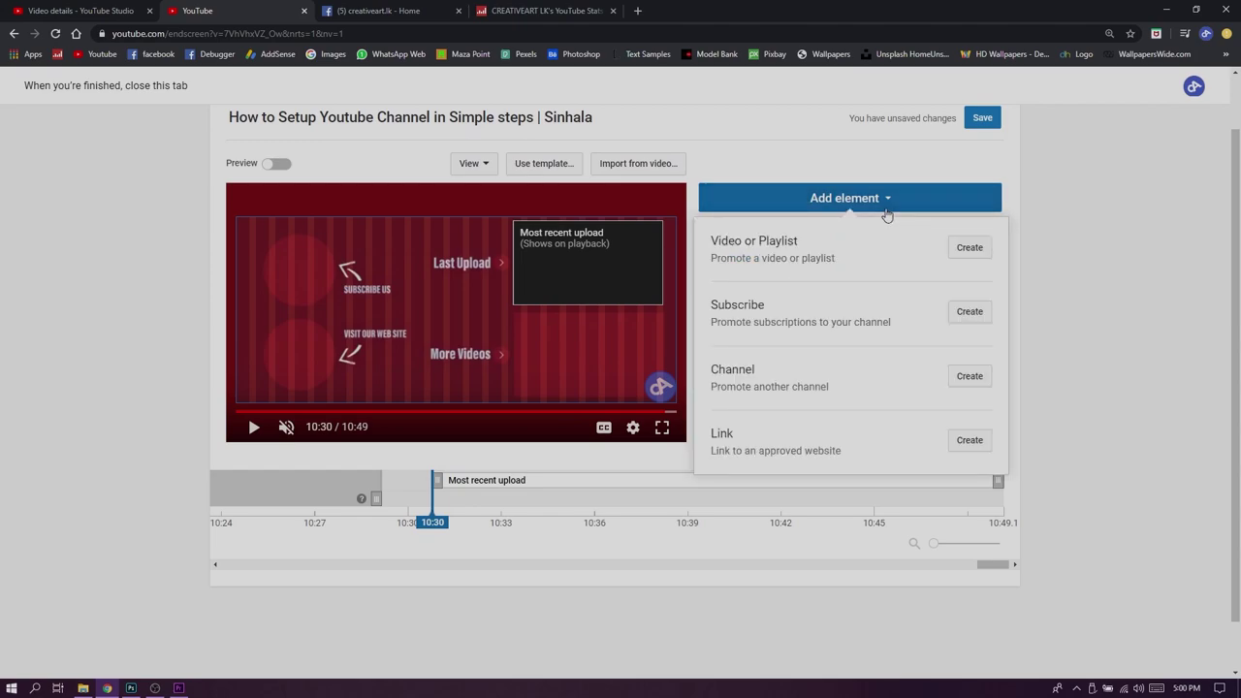
pyautogui.click(968, 248)
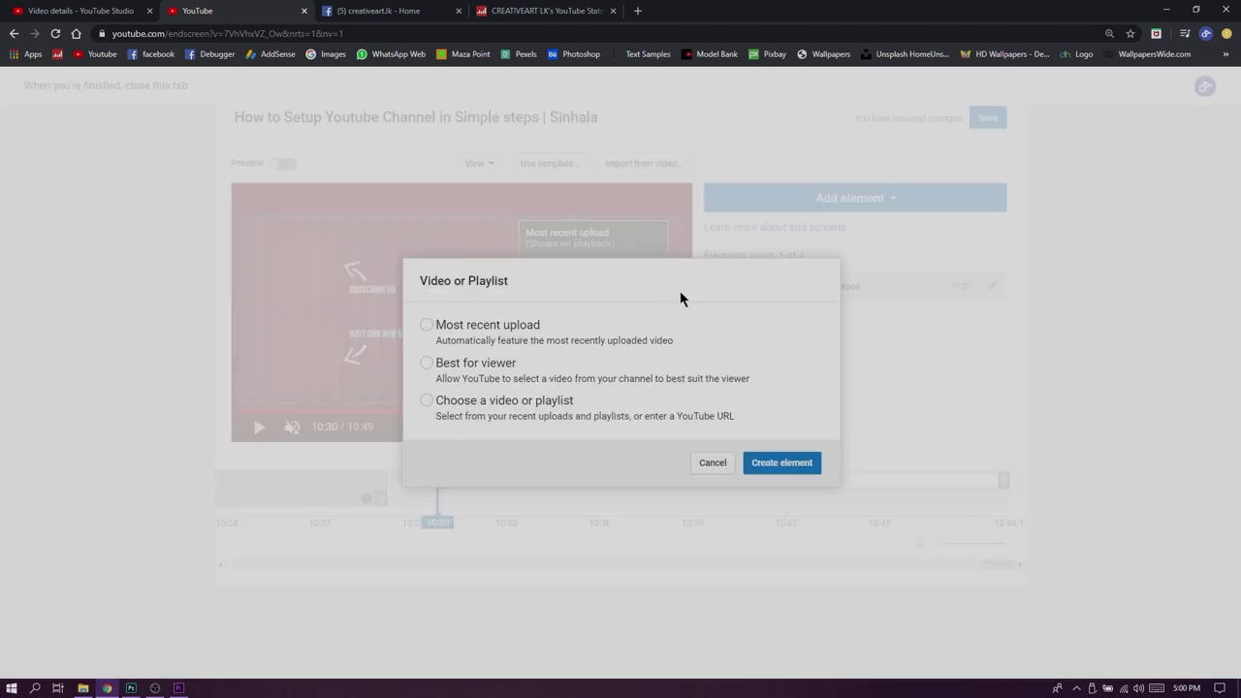
pyautogui.click(515, 408)
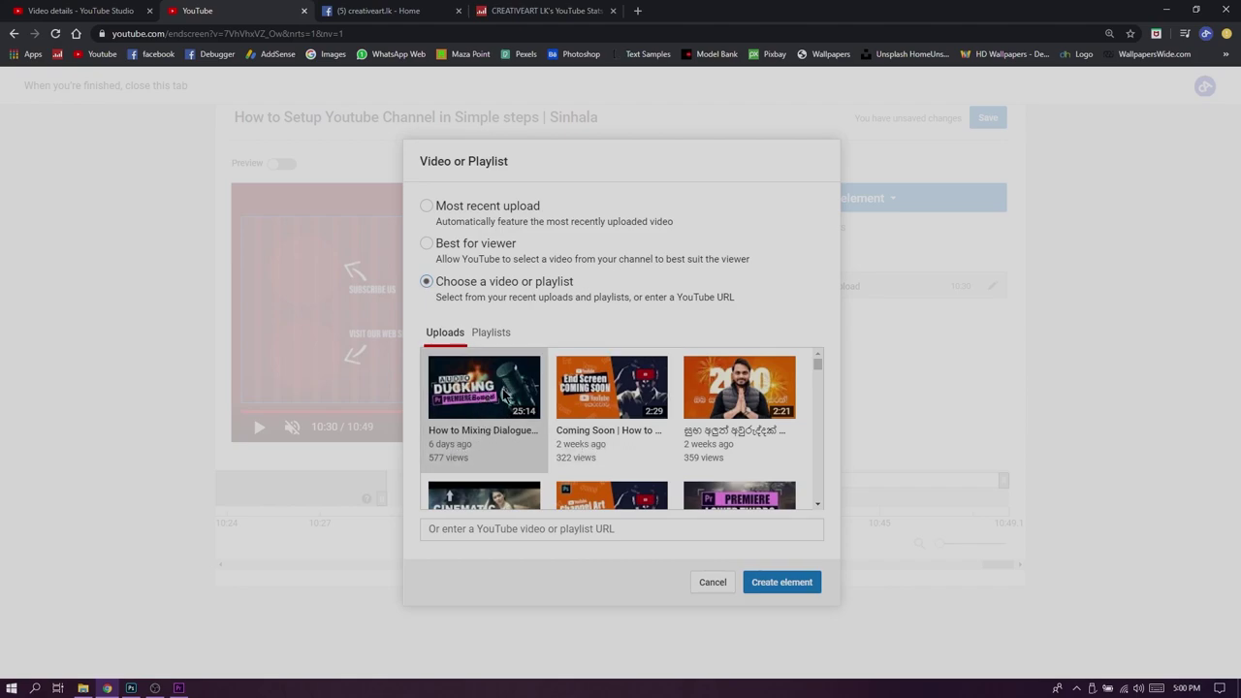
pyautogui.scroll(-3, 742, 427)
pyautogui.scroll(3, 744, 430)
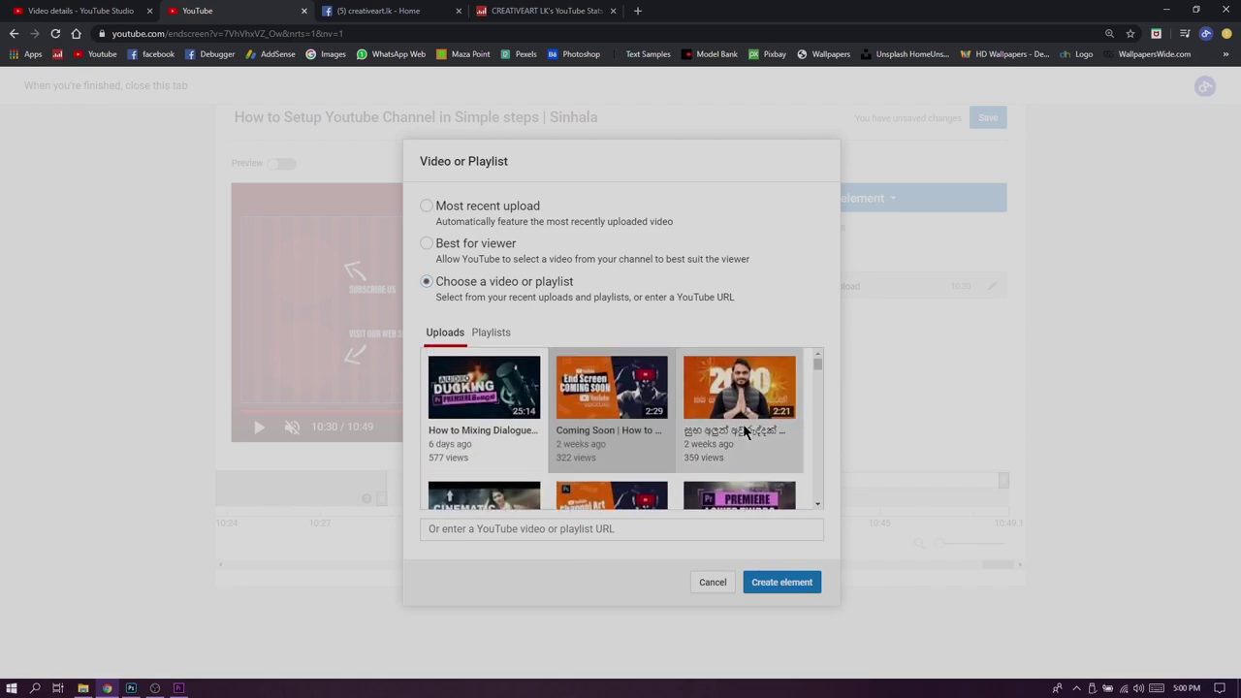
pyautogui.click(489, 334)
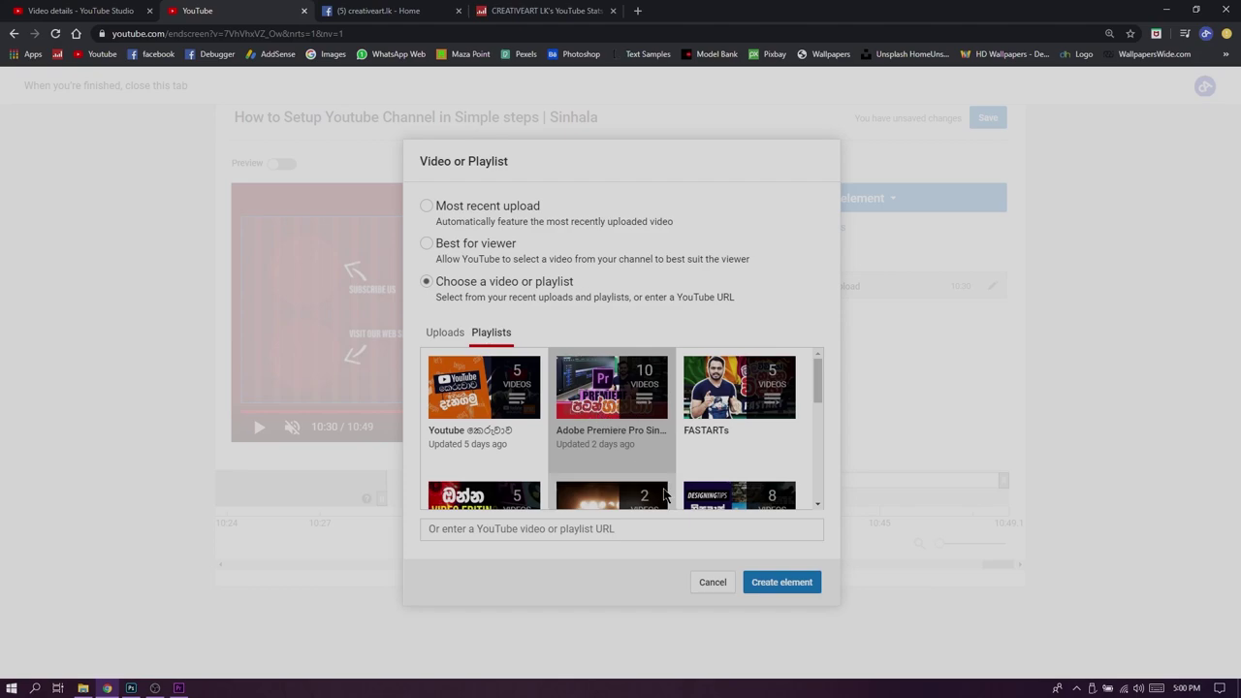
pyautogui.click(756, 582)
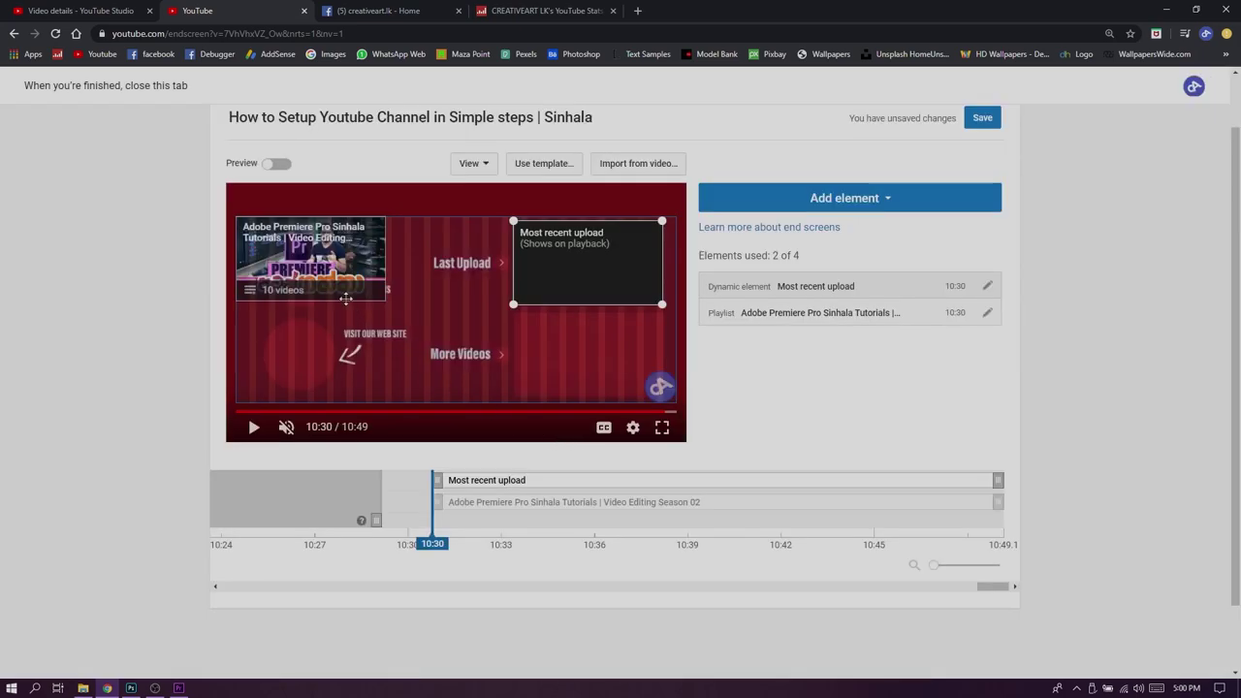
pyautogui.moveTo(455, 342); pyautogui.dragTo(579, 348)
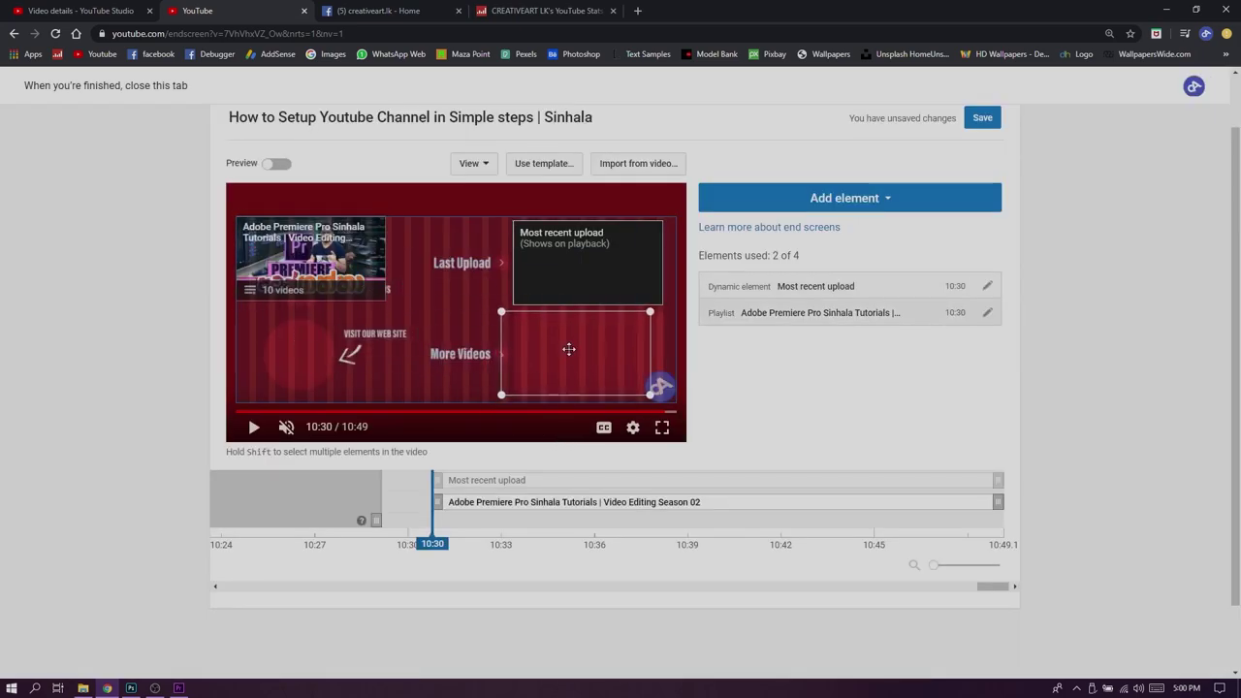
pyautogui.moveTo(579, 349); pyautogui.dragTo(583, 349)
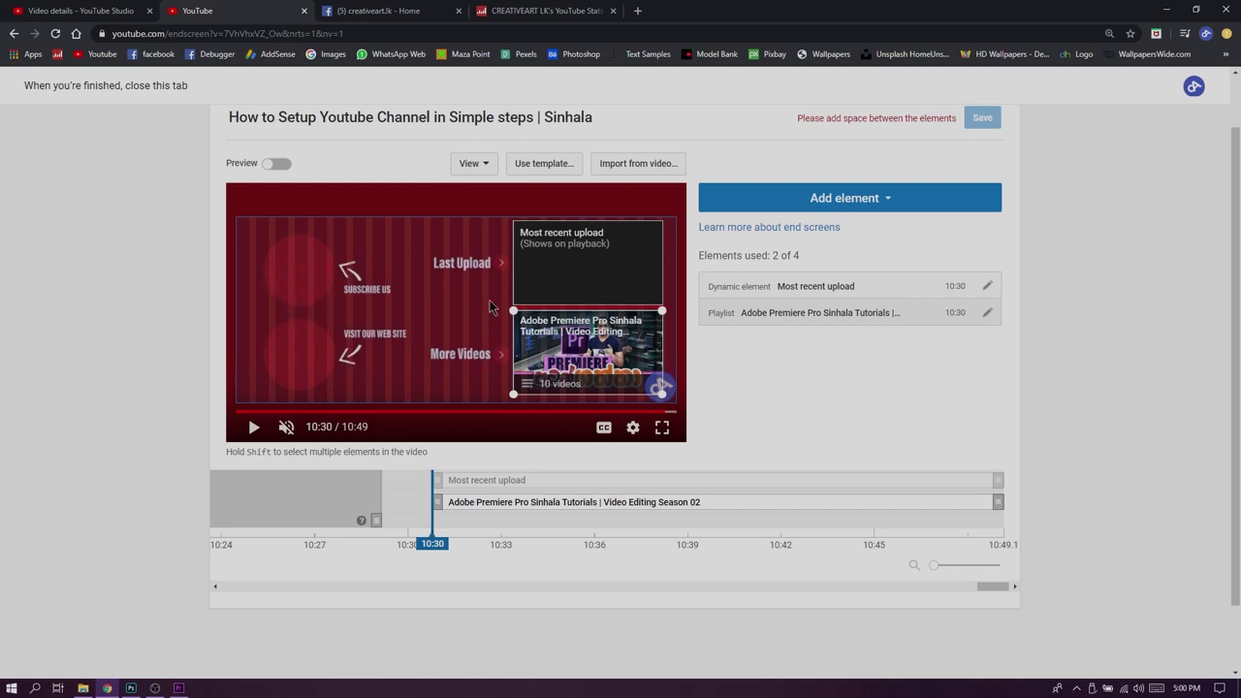
# Add a Subscribe element and move the channel logo onto the top-left circle
pyautogui.click(853, 205)
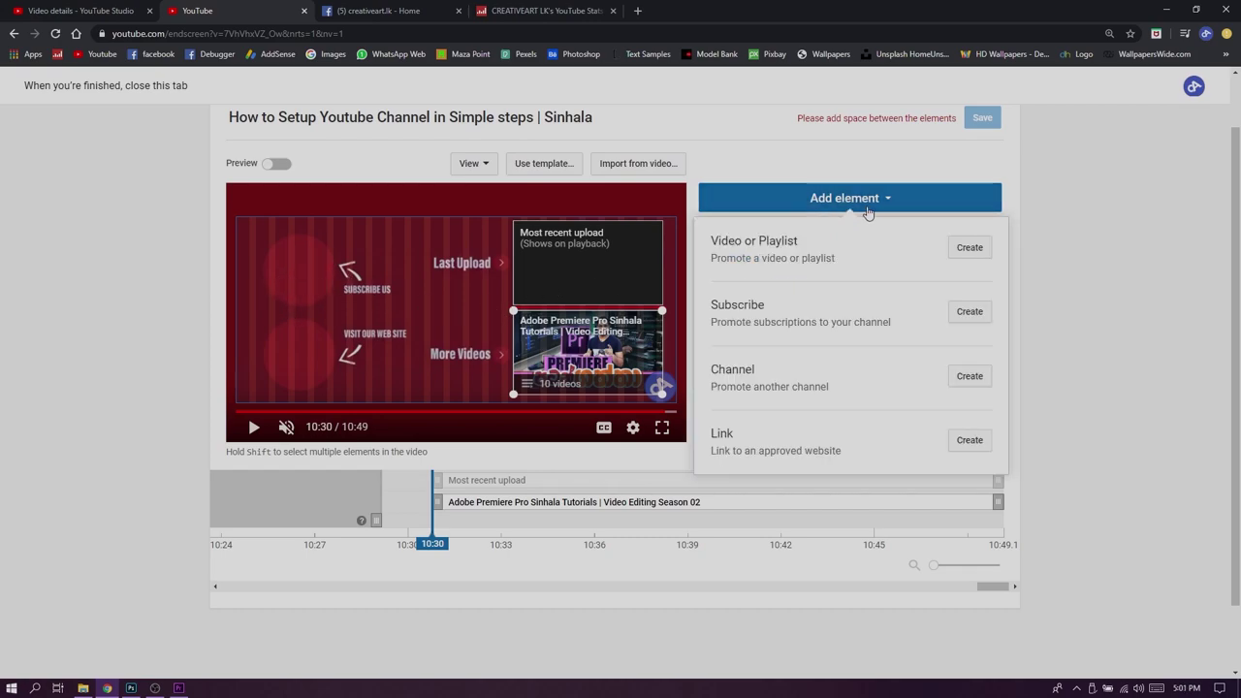
pyautogui.click(969, 311)
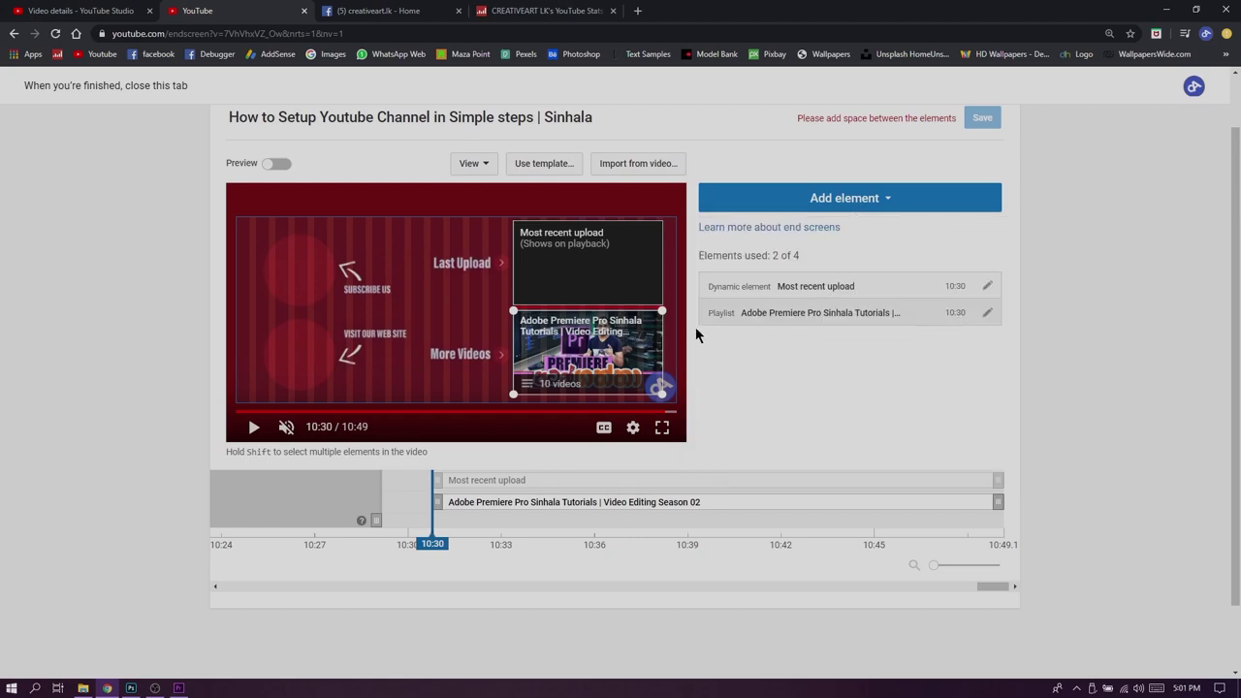
pyautogui.moveTo(273, 247); pyautogui.dragTo(296, 260)
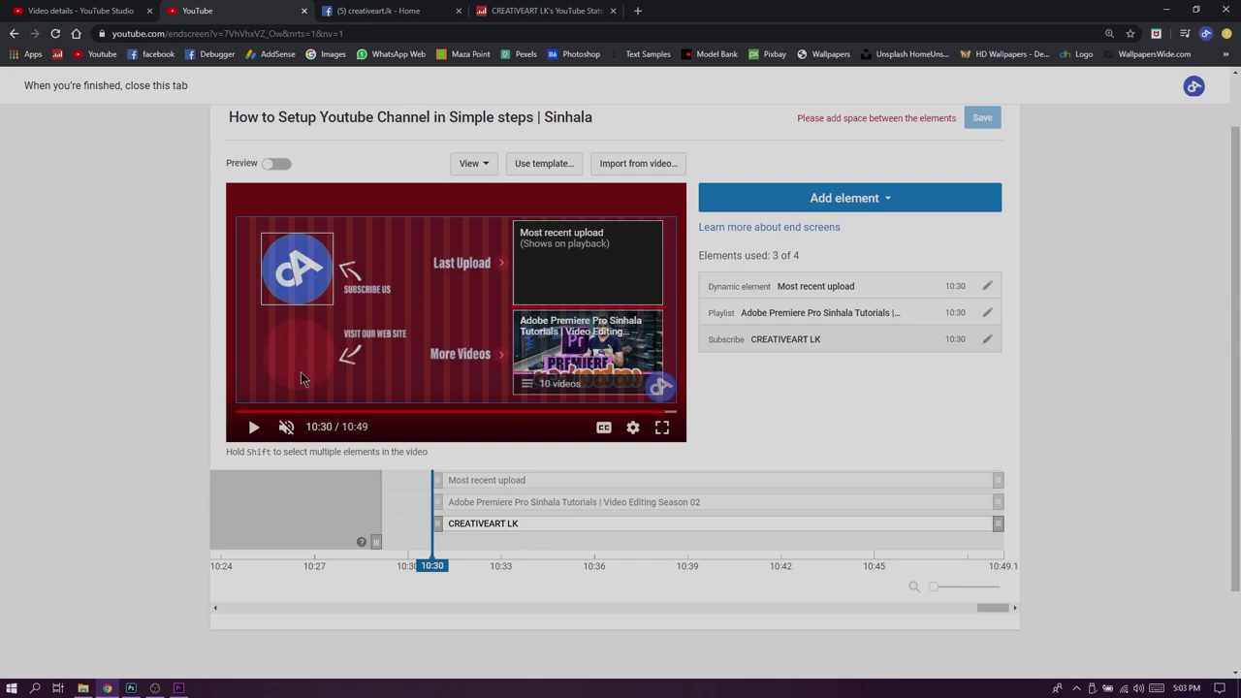
pyautogui.click(866, 207)
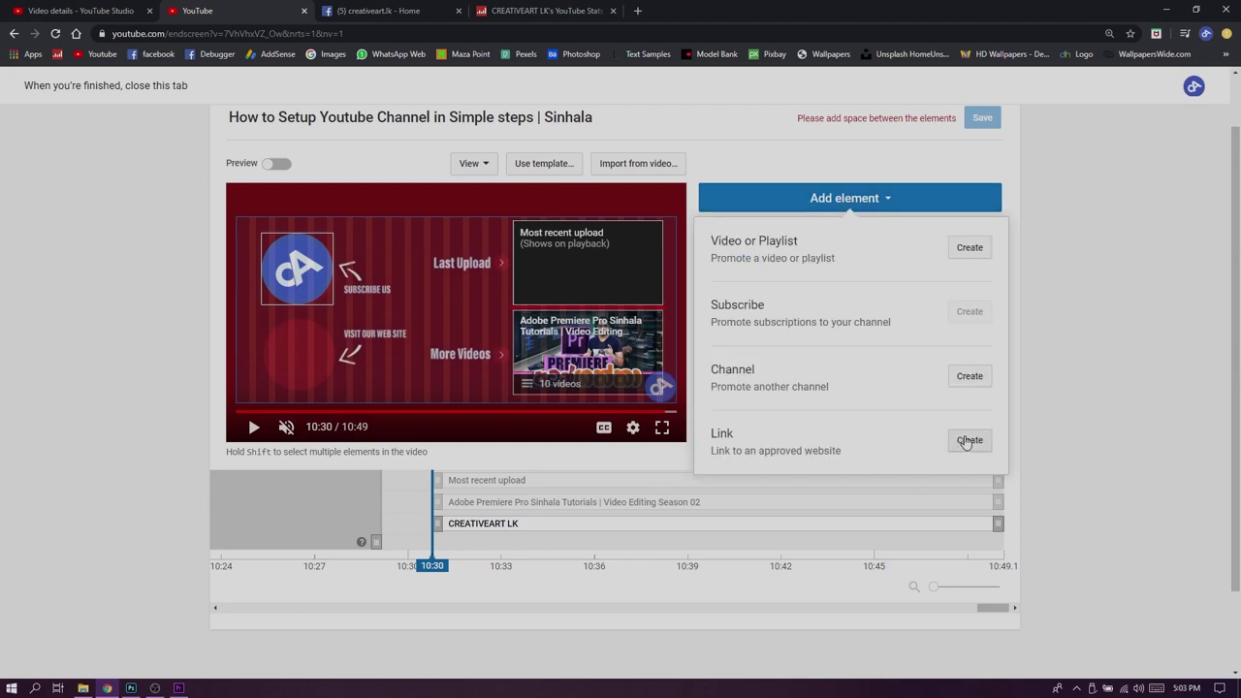
# Create a Home - Creative Art website link element with a Visit call to action
pyautogui.click(968, 442)
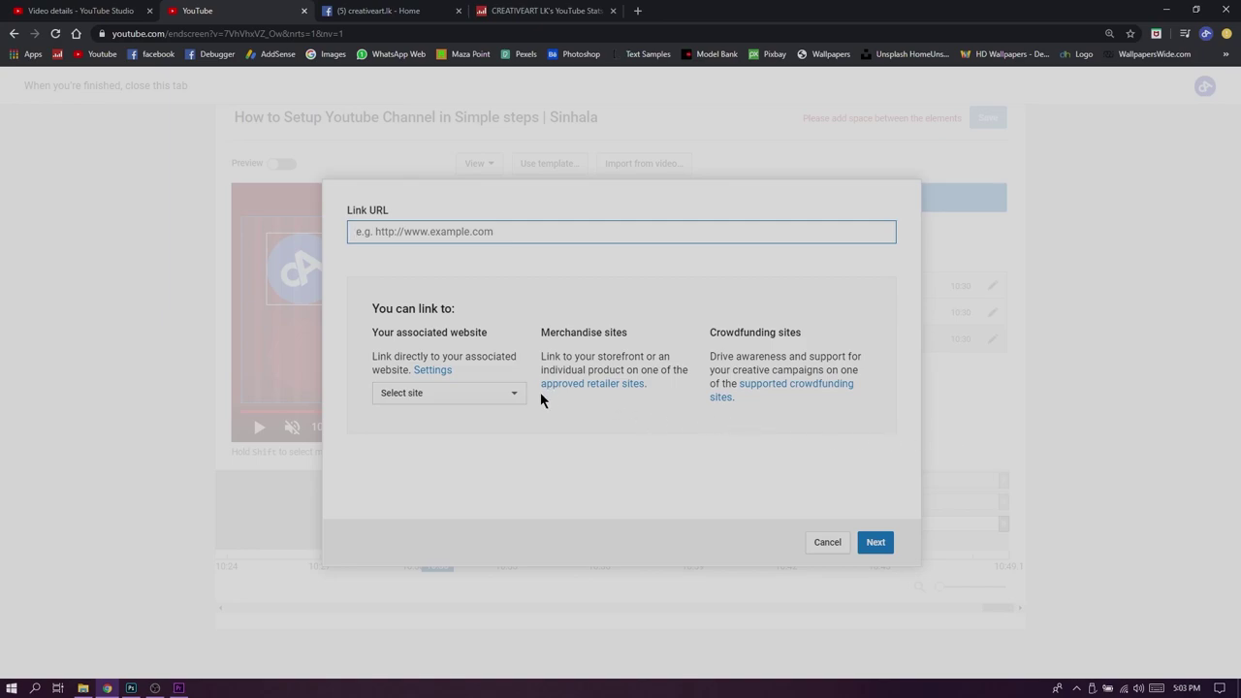
pyautogui.click(472, 393)
pyautogui.click(479, 436)
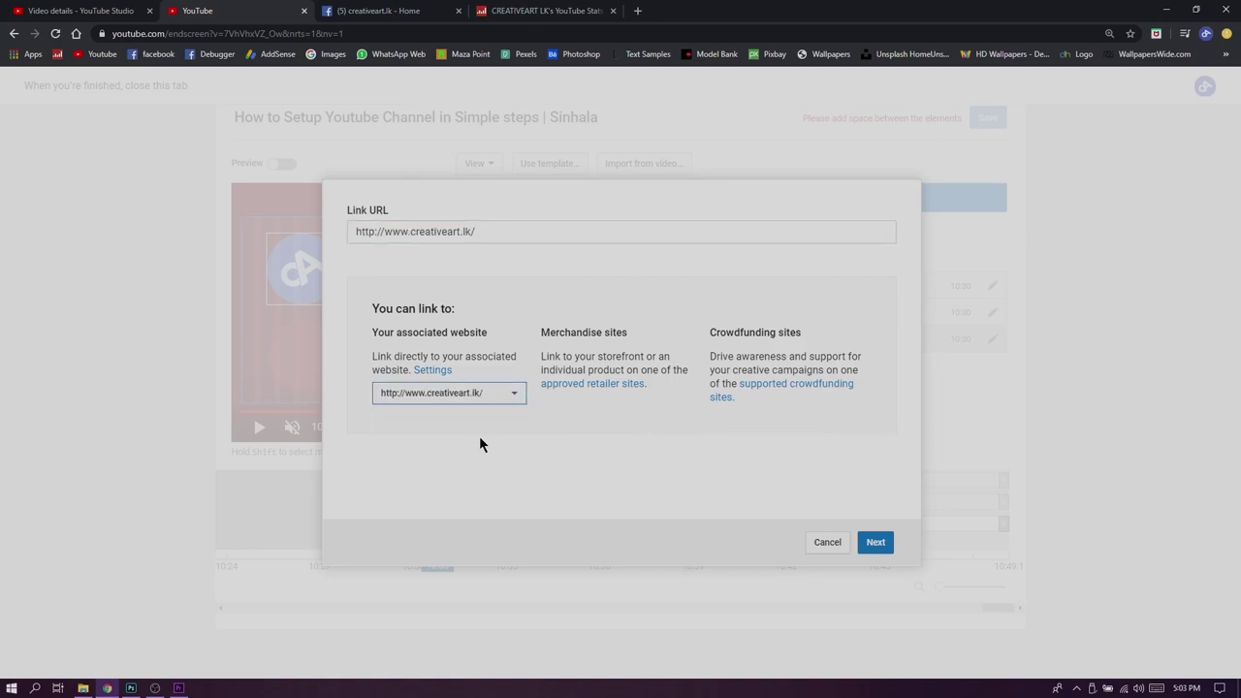
pyautogui.click(873, 543)
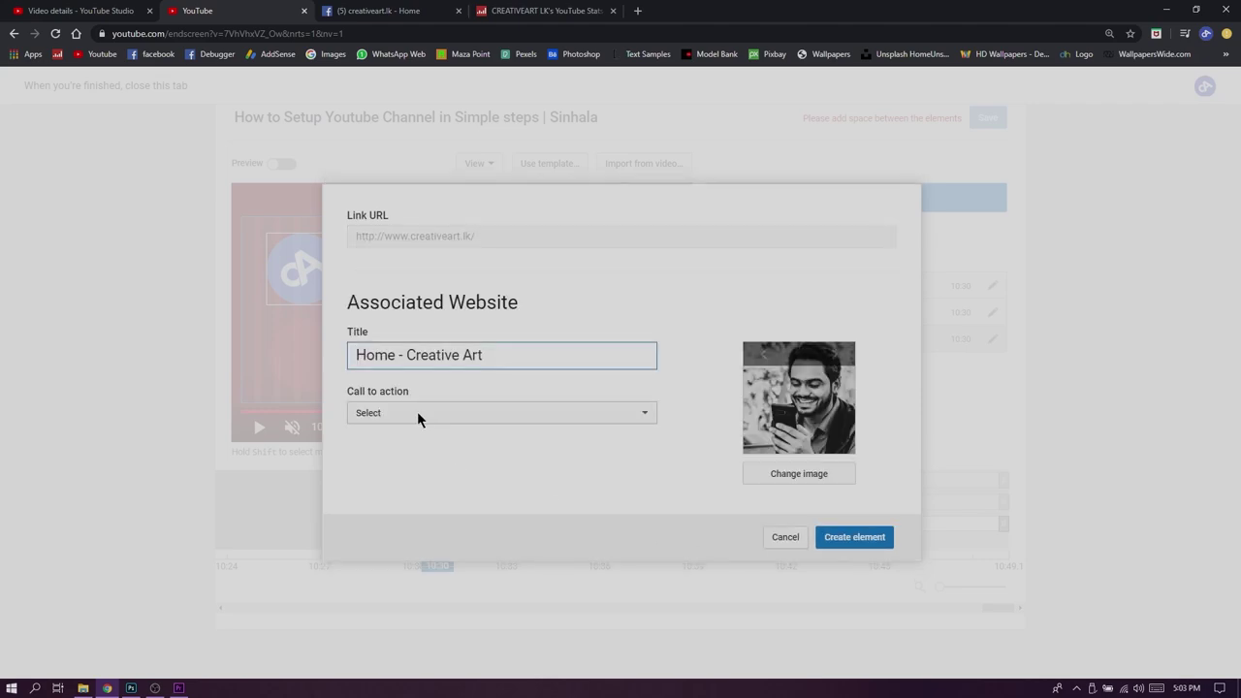
pyautogui.click(421, 415)
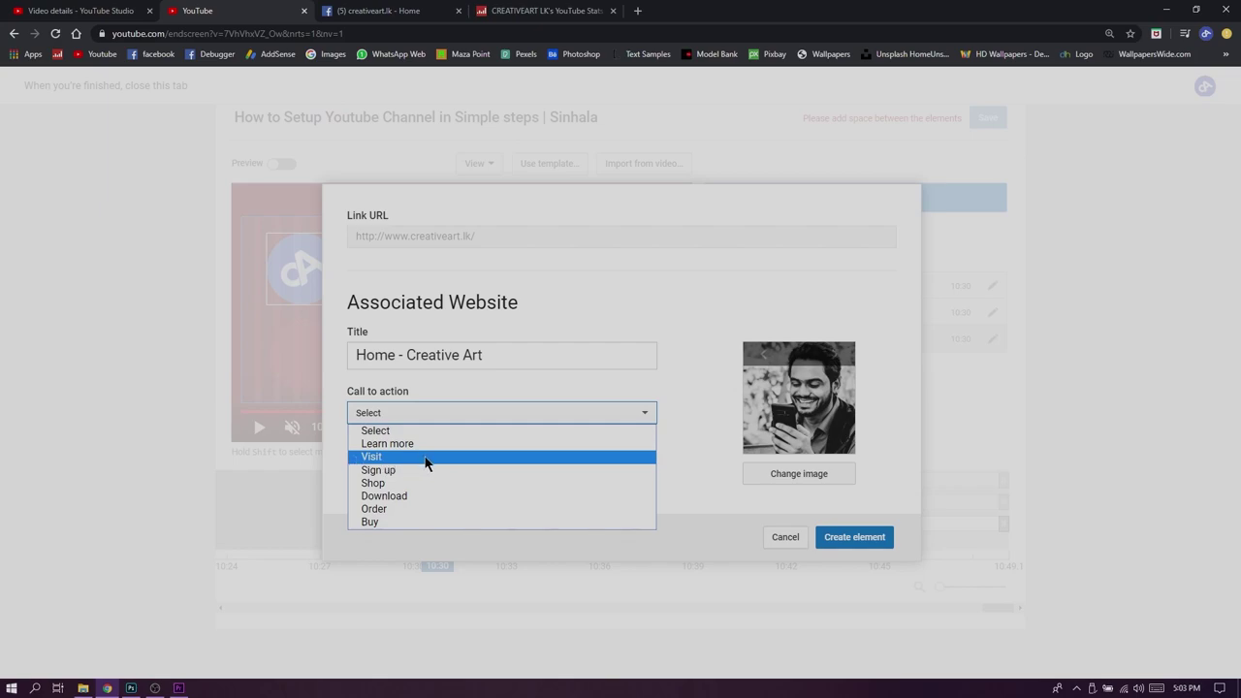
pyautogui.click(427, 458)
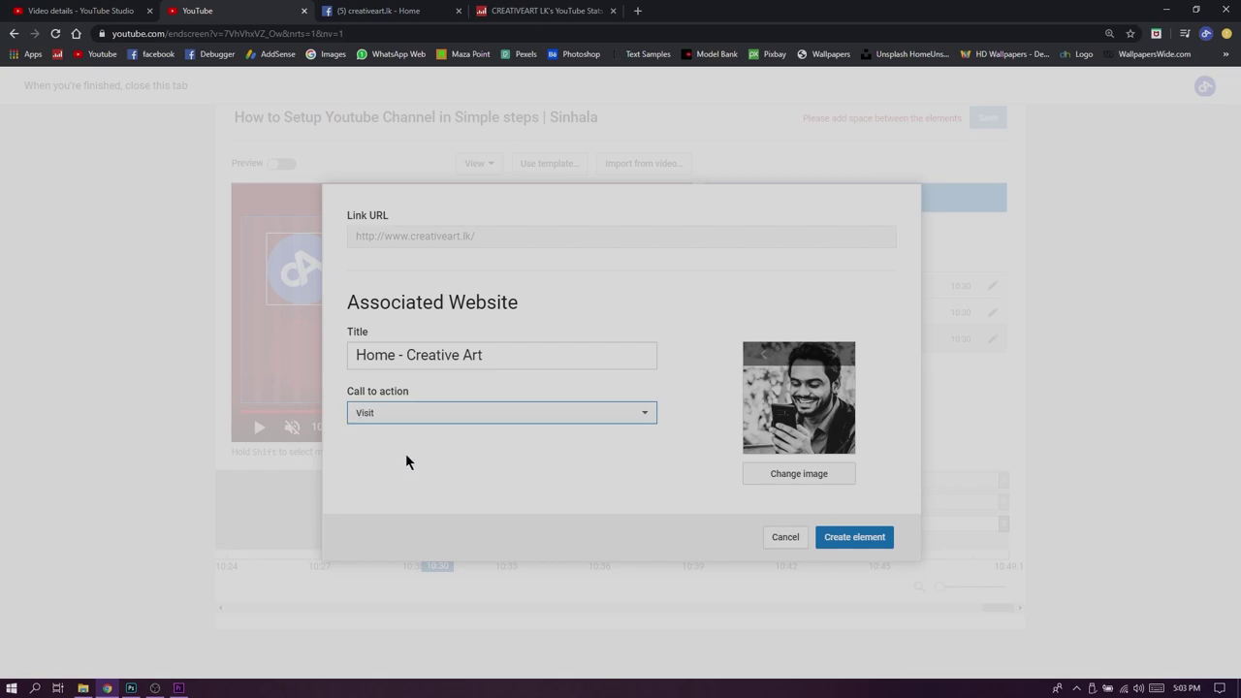
pyautogui.click(853, 541)
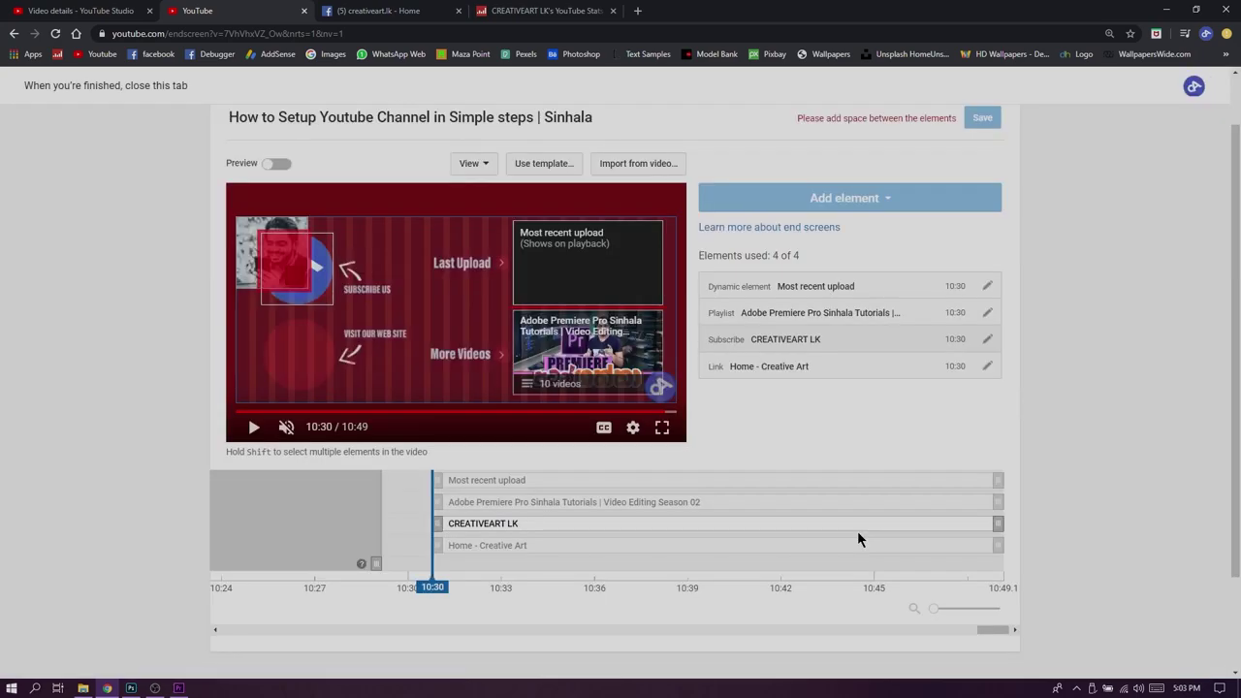
# Move the link onto the lower-left circle and start the subscribe element at 10:29
pyautogui.click(268, 357)
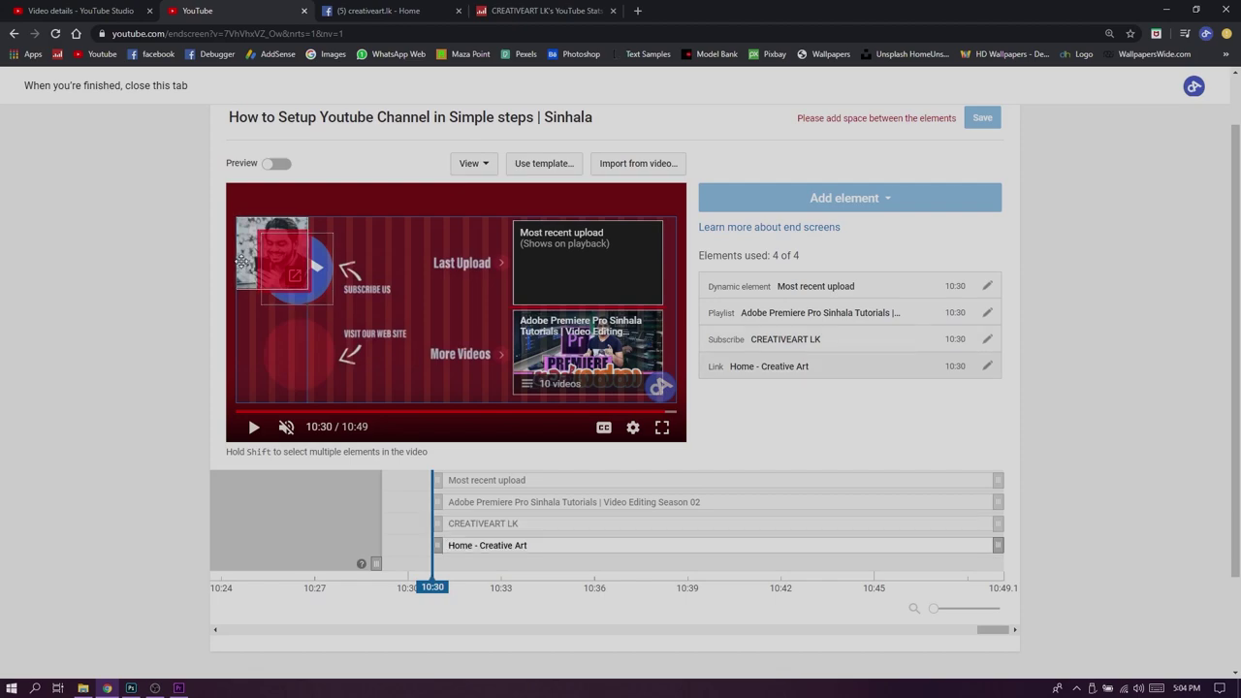
pyautogui.moveTo(268, 360); pyautogui.dragTo(267, 352)
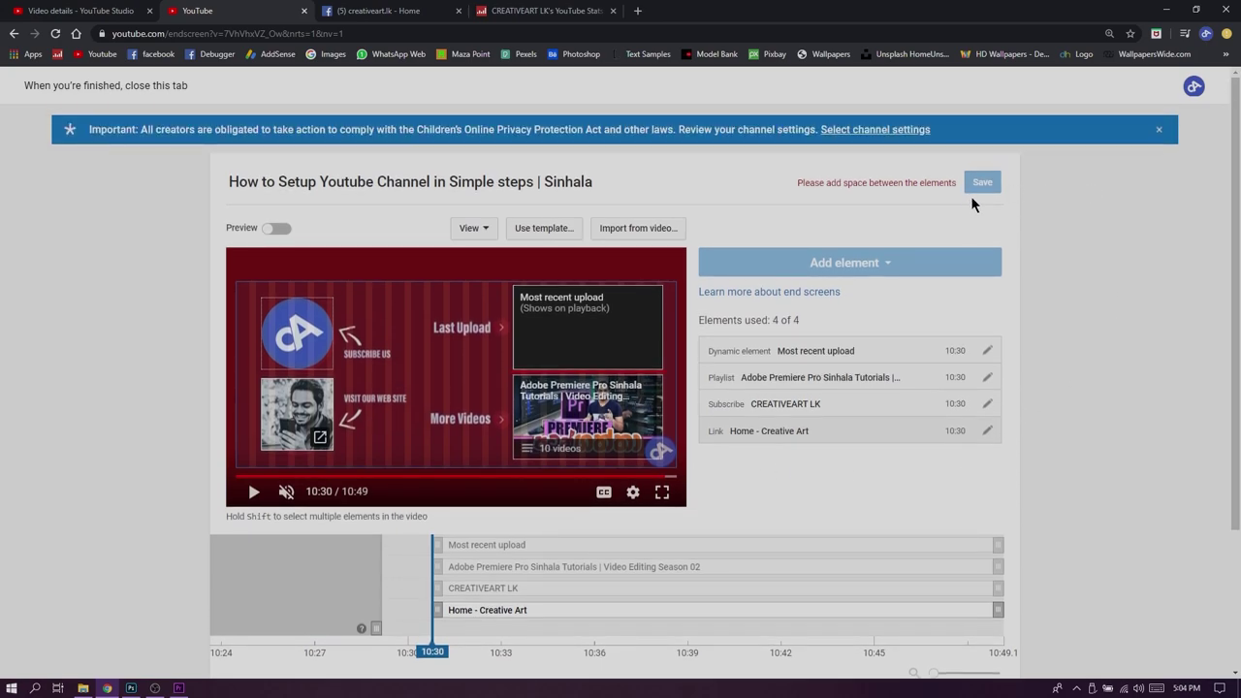
pyautogui.moveTo(446, 588); pyautogui.dragTo(359, 550)
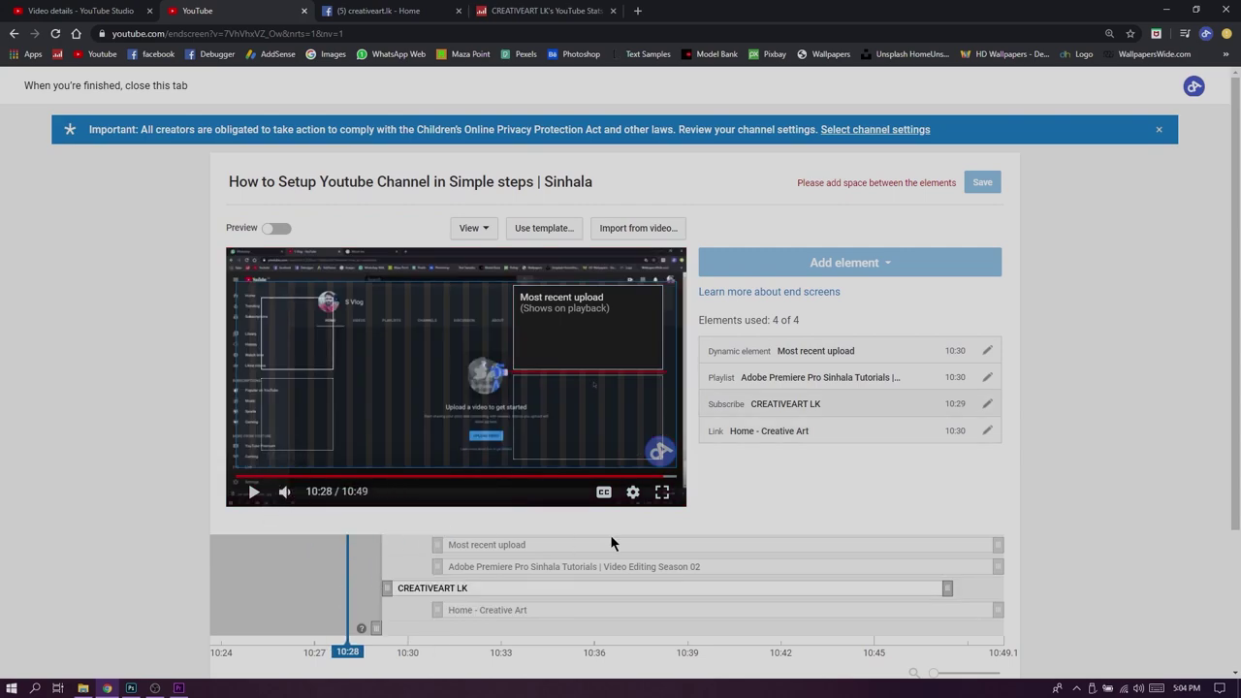
# Preview all four end-screen elements full screen, playing and pausing the ending
pyautogui.click(659, 492)
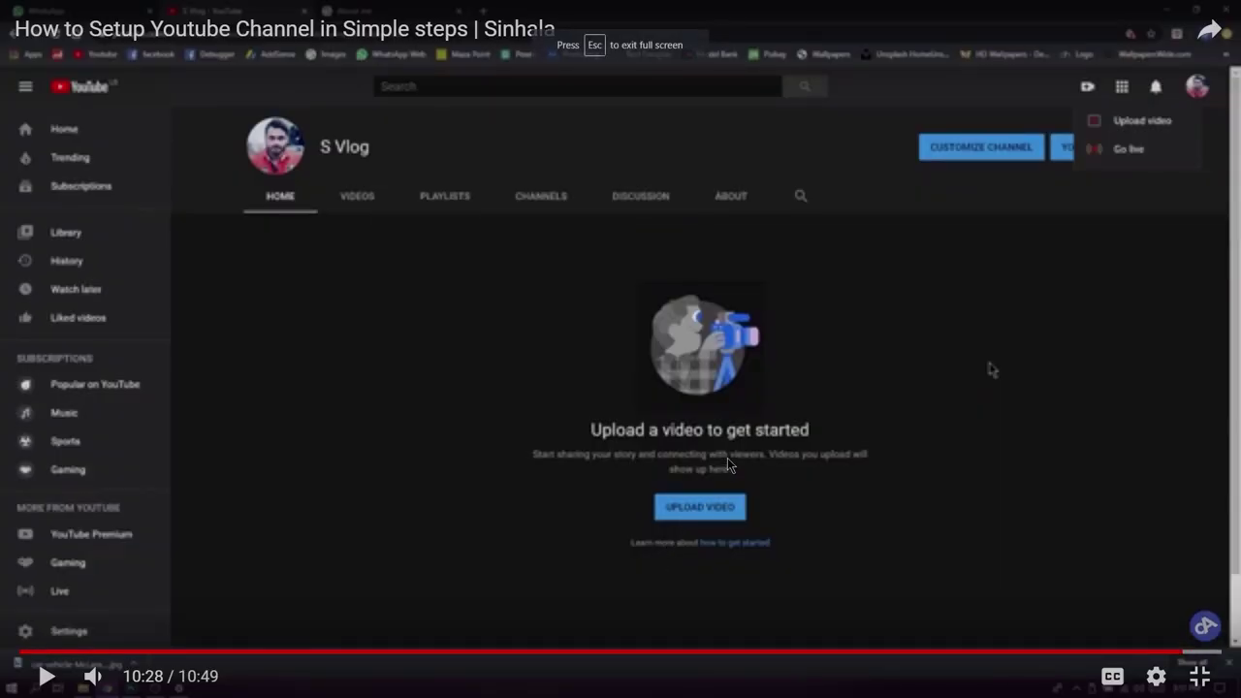
pyautogui.press('space')
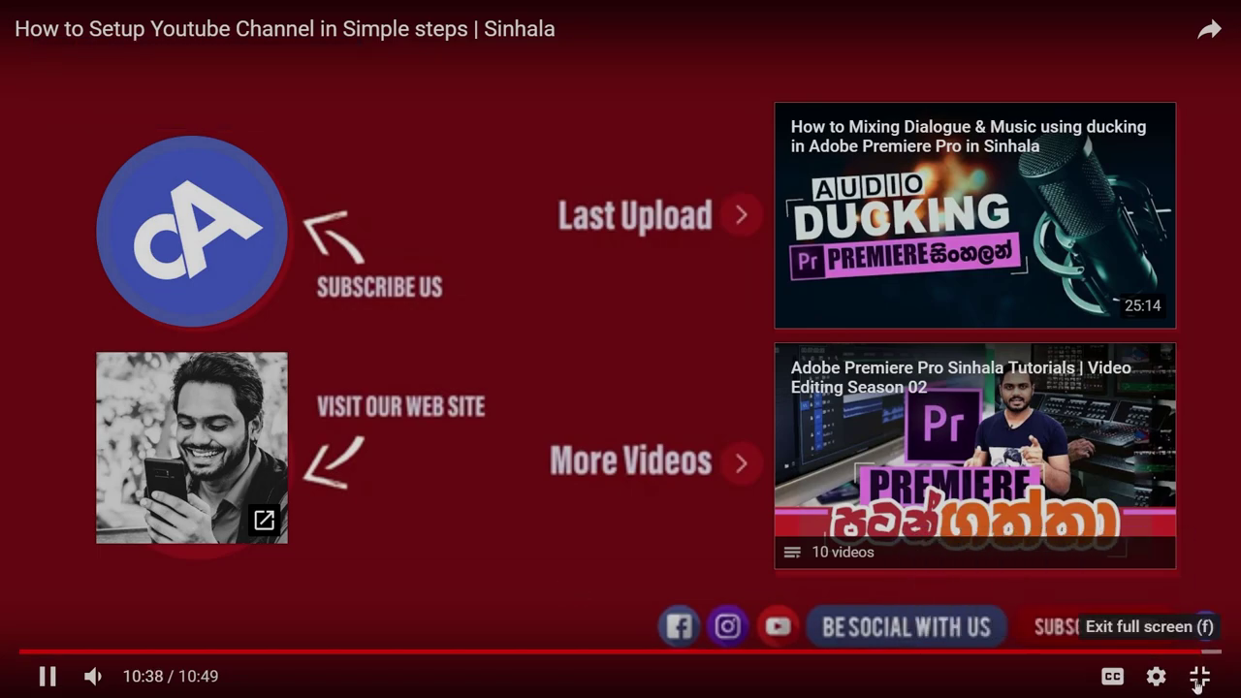
pyautogui.press('space')
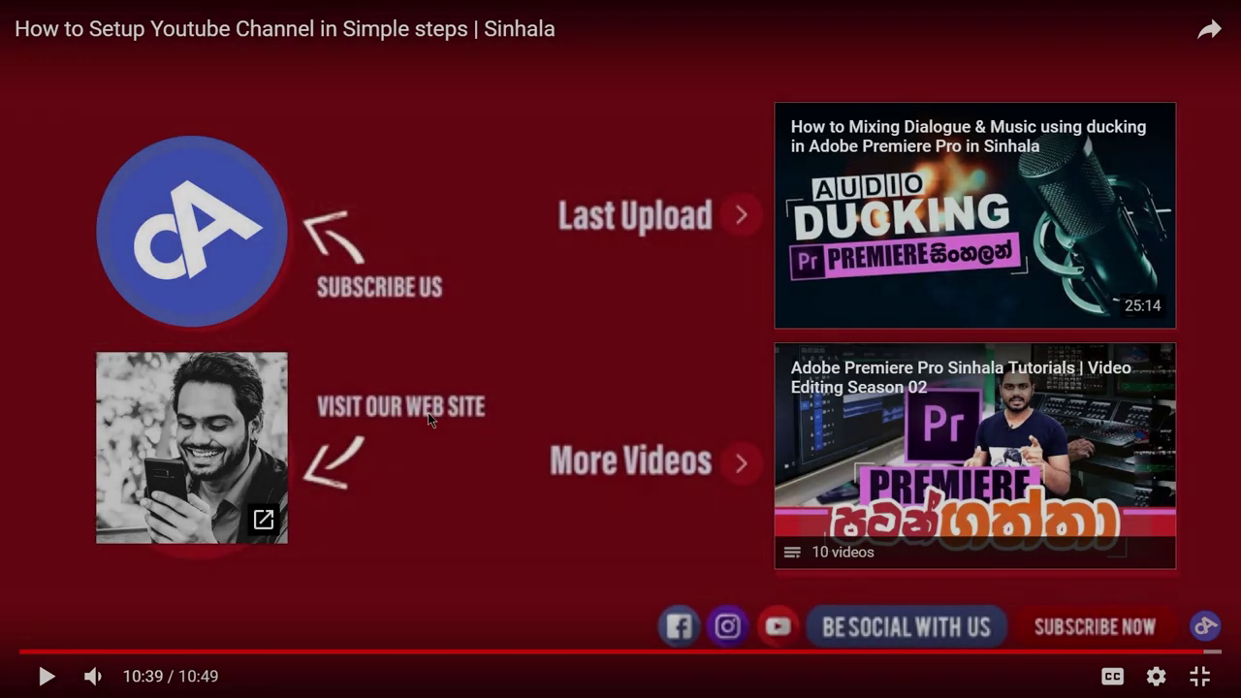
pyautogui.click(1201, 676)
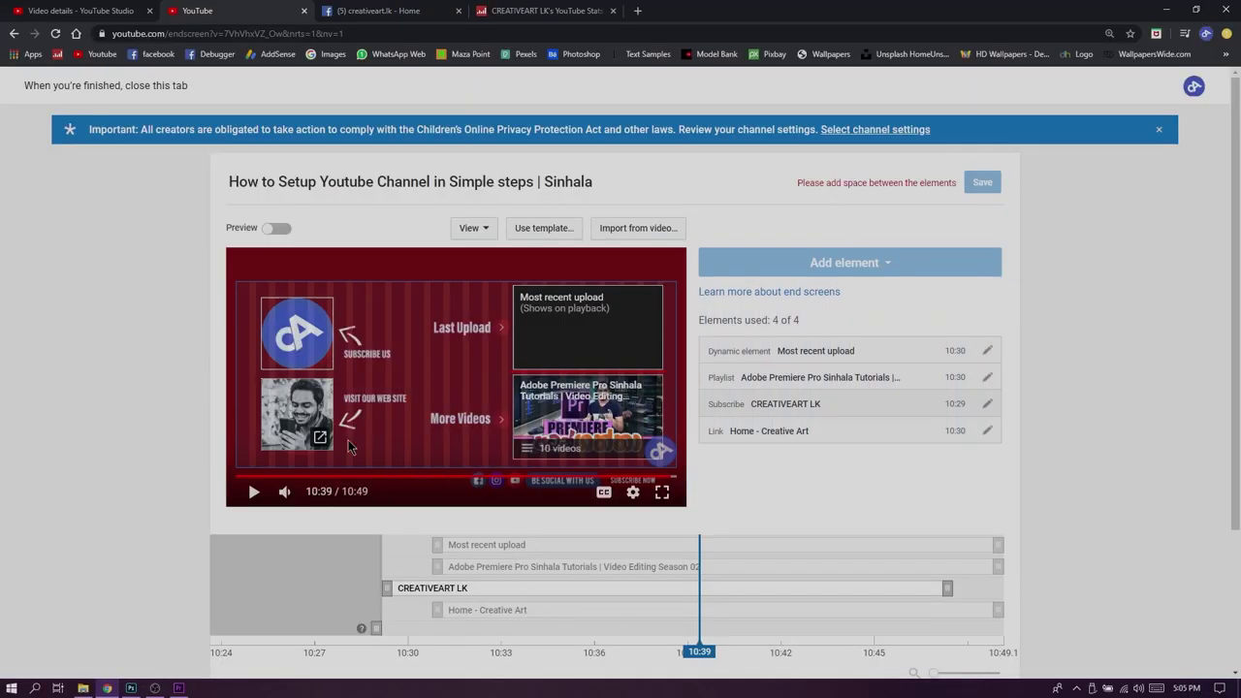
pyautogui.click(308, 350)
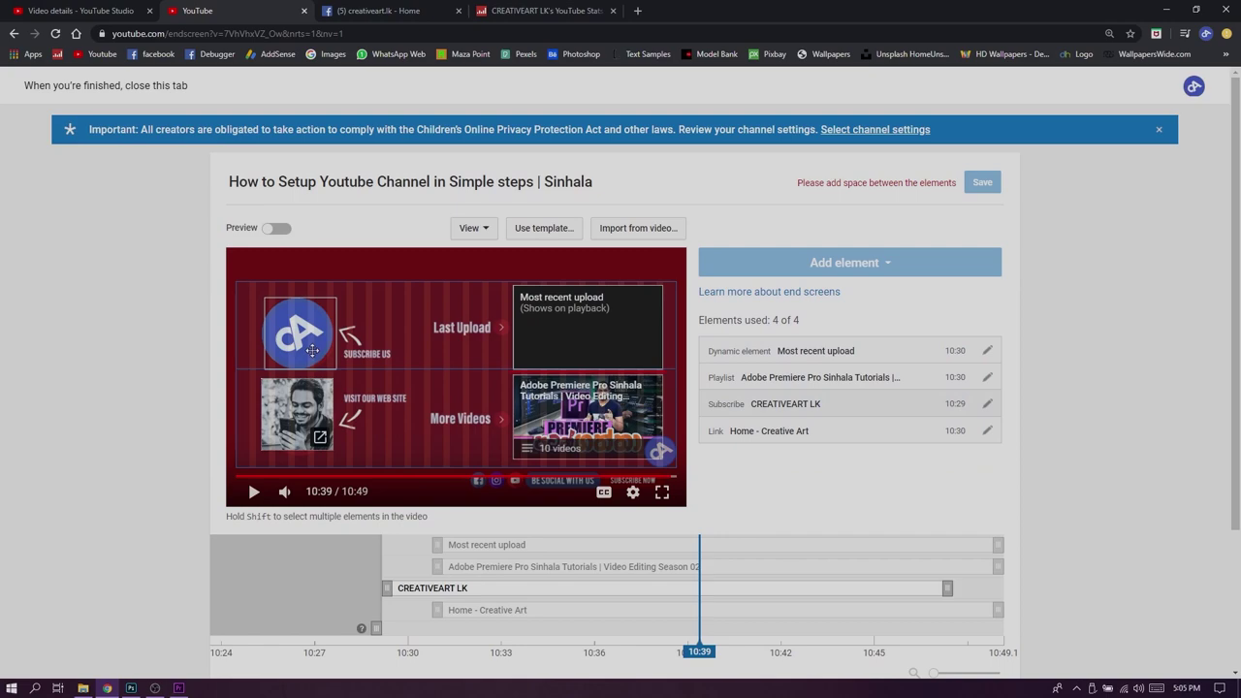